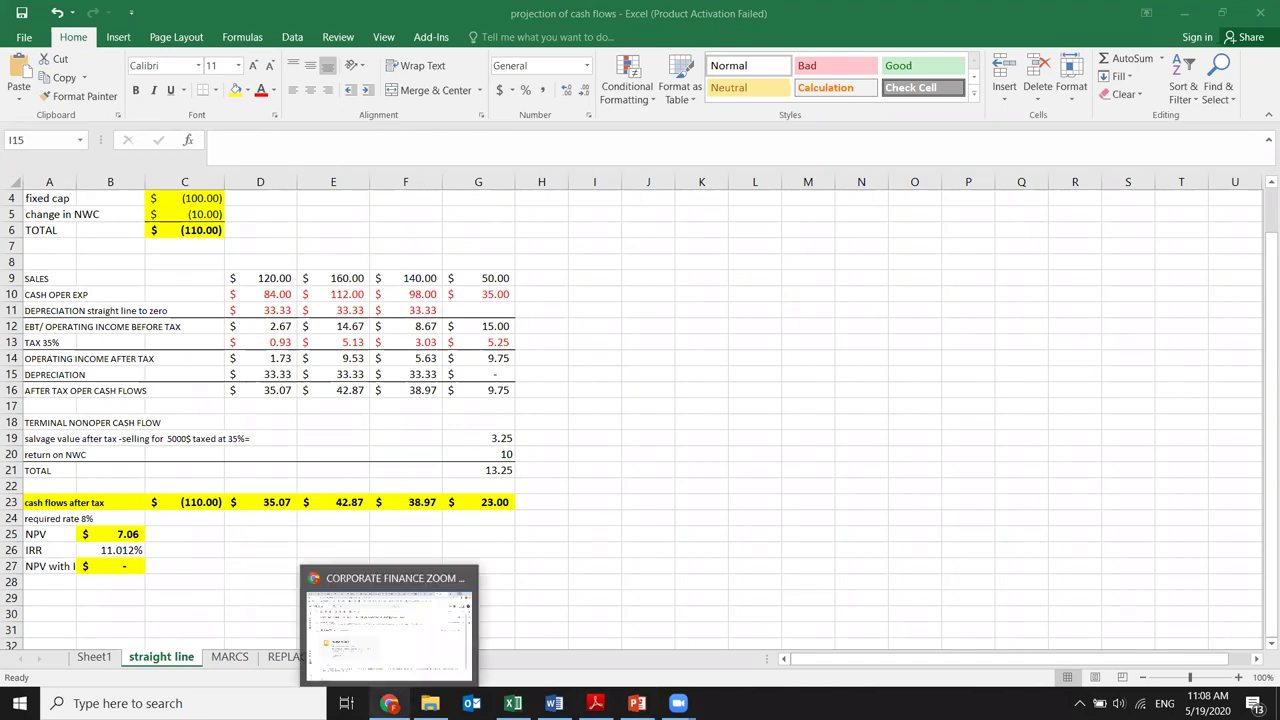
Step: Examine the sales row and the formulas behind year 1 cash operating expenses and straight-line depreciation
mouse_move(620, 700)
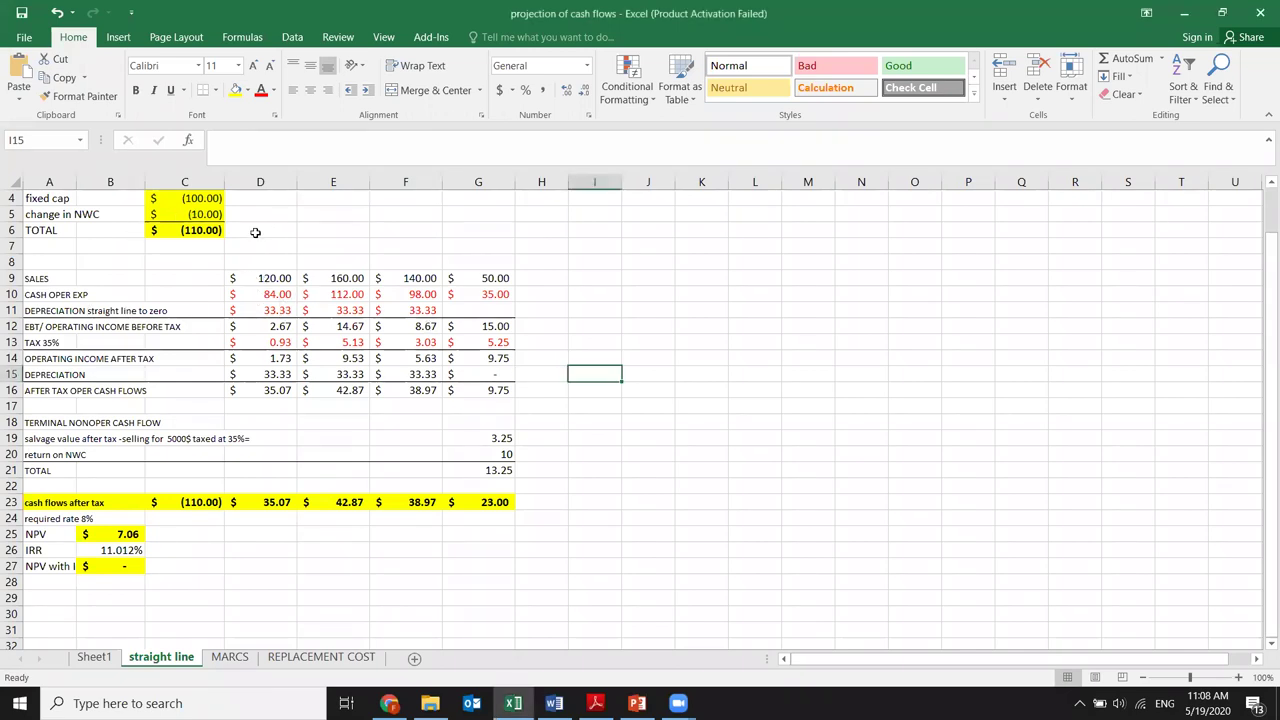
left_click(200, 256)
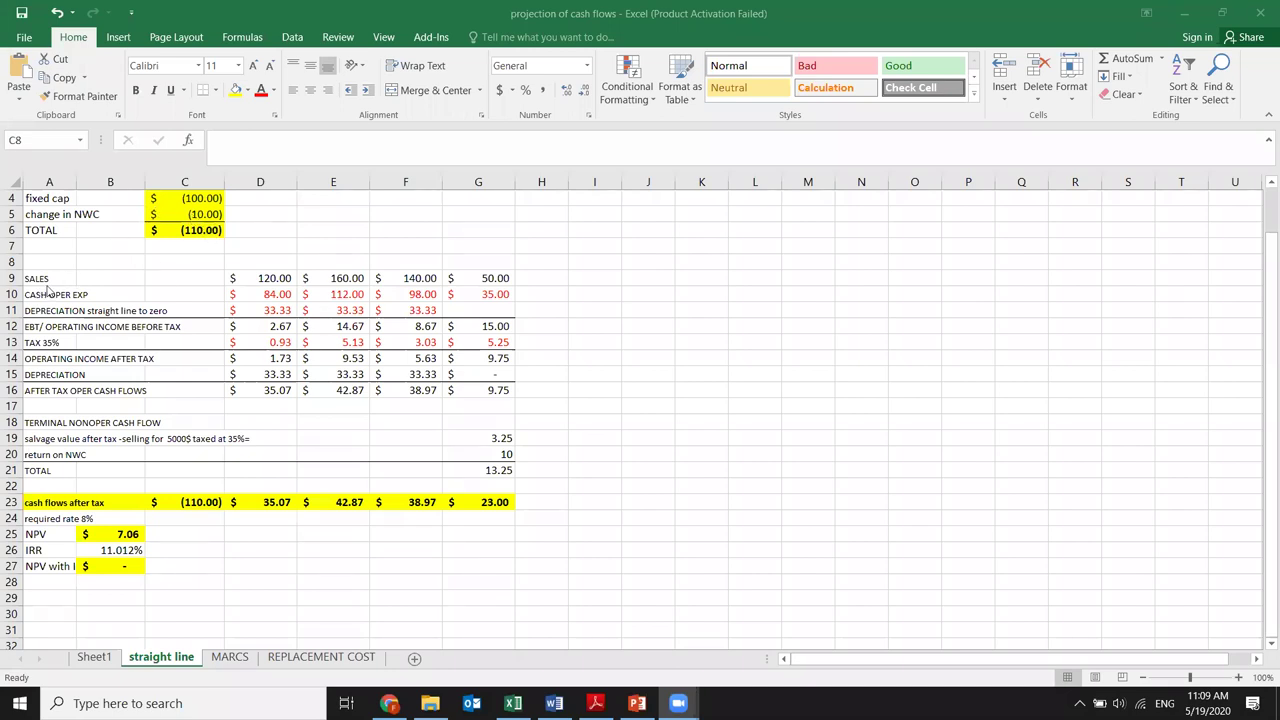
key("BackSpace")
left_click(265, 280)
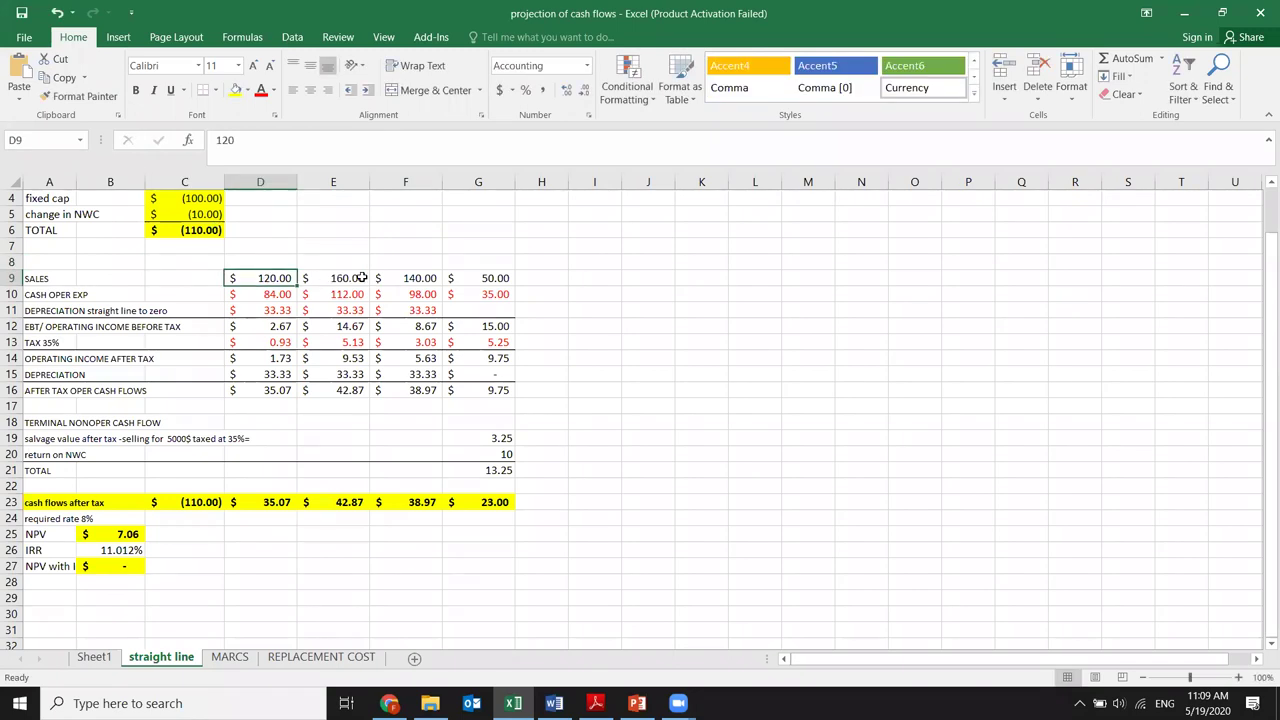
left_click(505, 278)
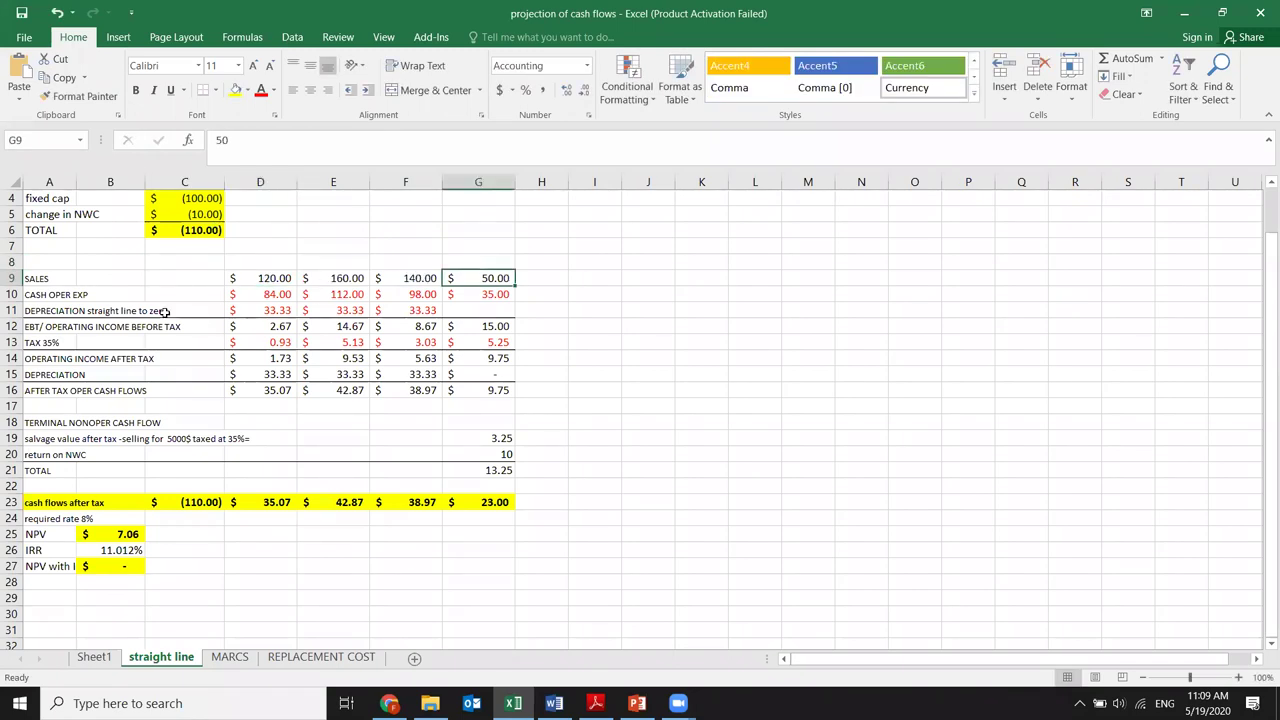
left_click(277, 293)
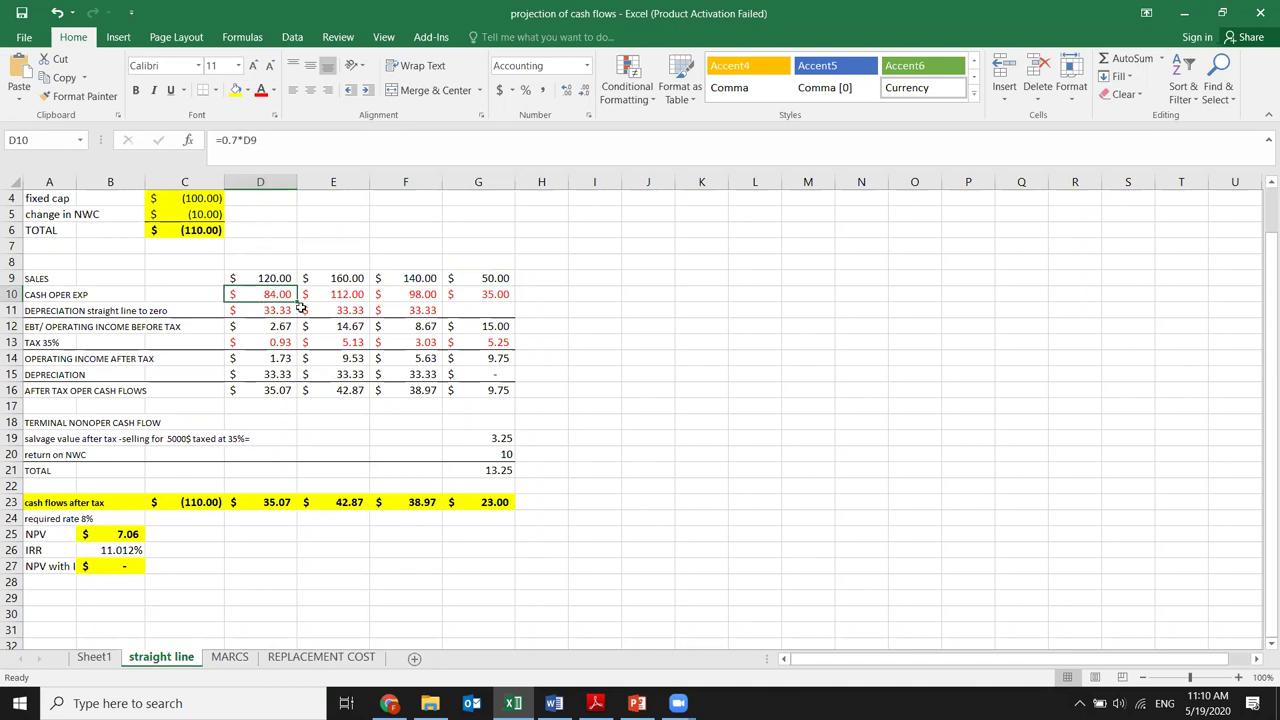
scroll(296, 287, "up", 3, "ctrl")
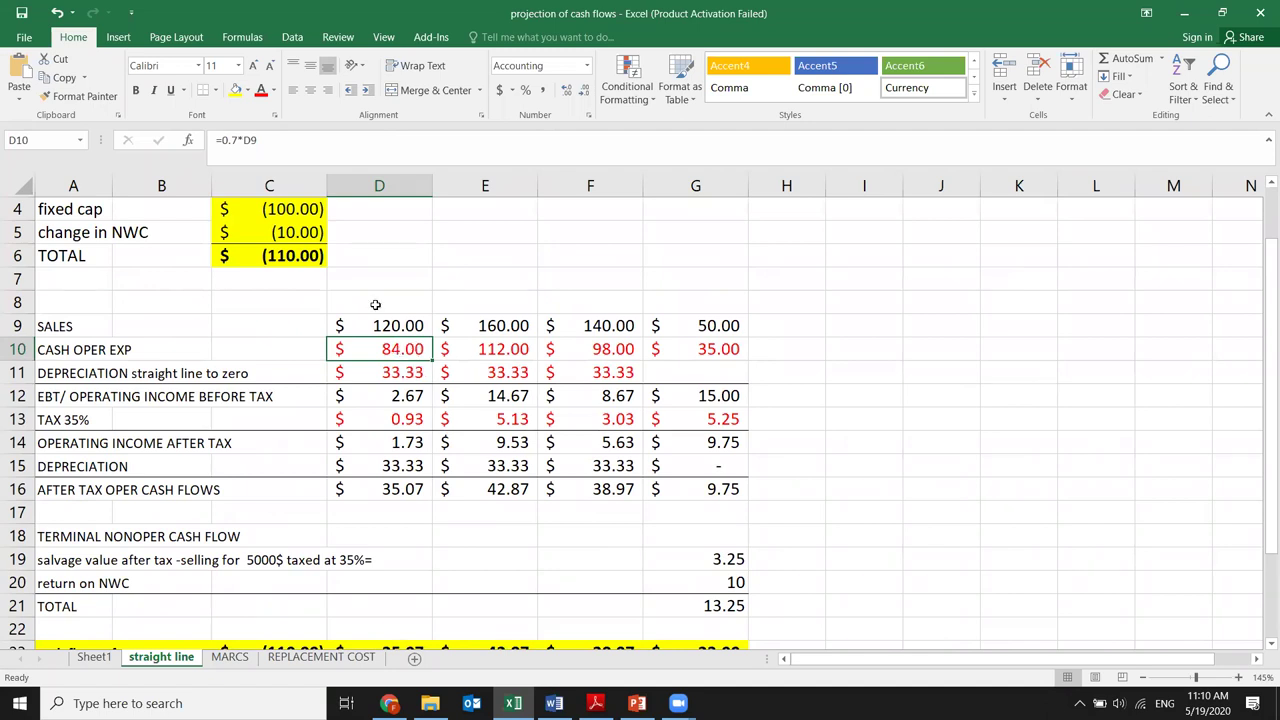
left_click(397, 372)
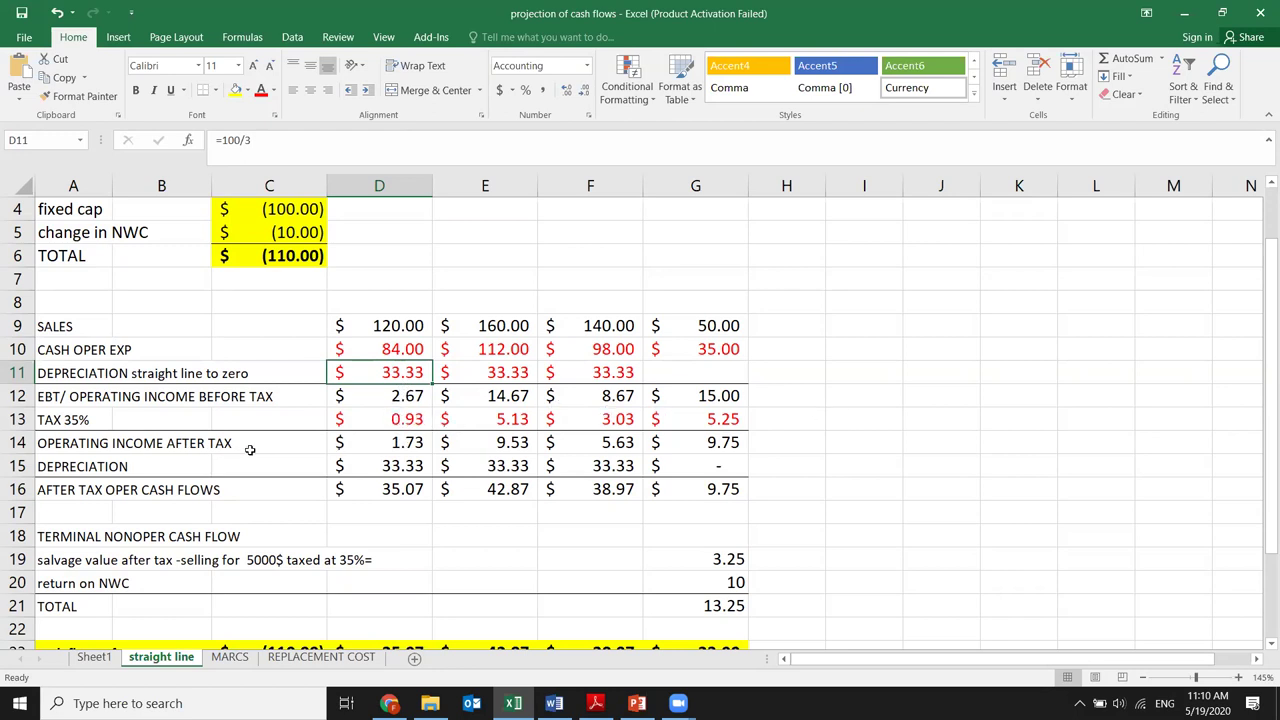
Step: Examine the operating income after tax, depreciation add-back, after-tax operating cash flow and salvage value cells on the straight line sheet
left_click_drag(397, 444, 667, 441)
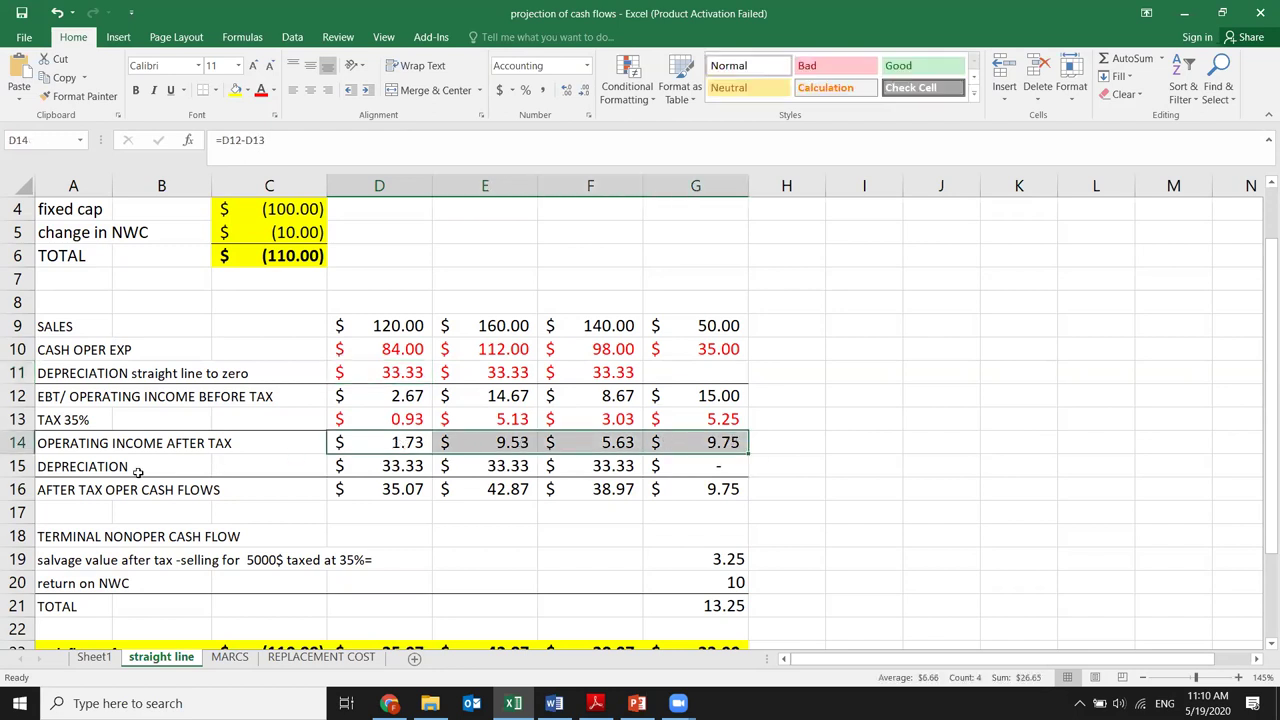
left_click_drag(193, 464, 378, 466)
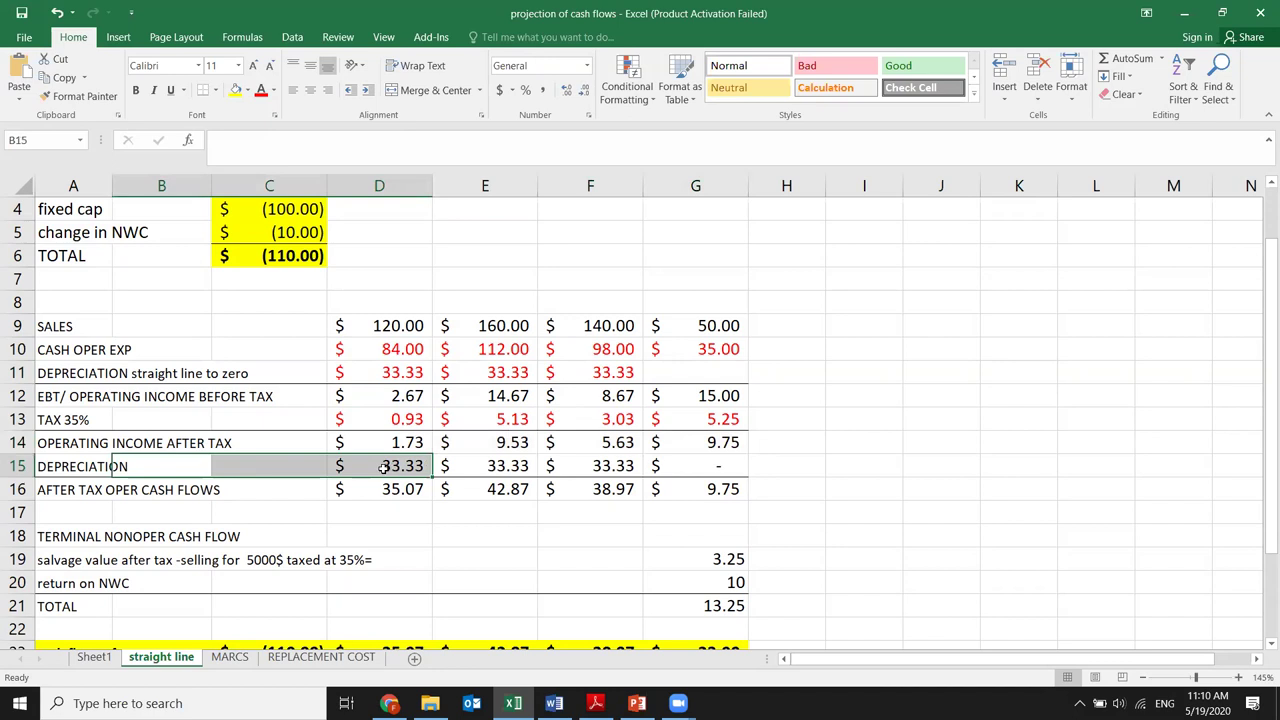
left_click(383, 468)
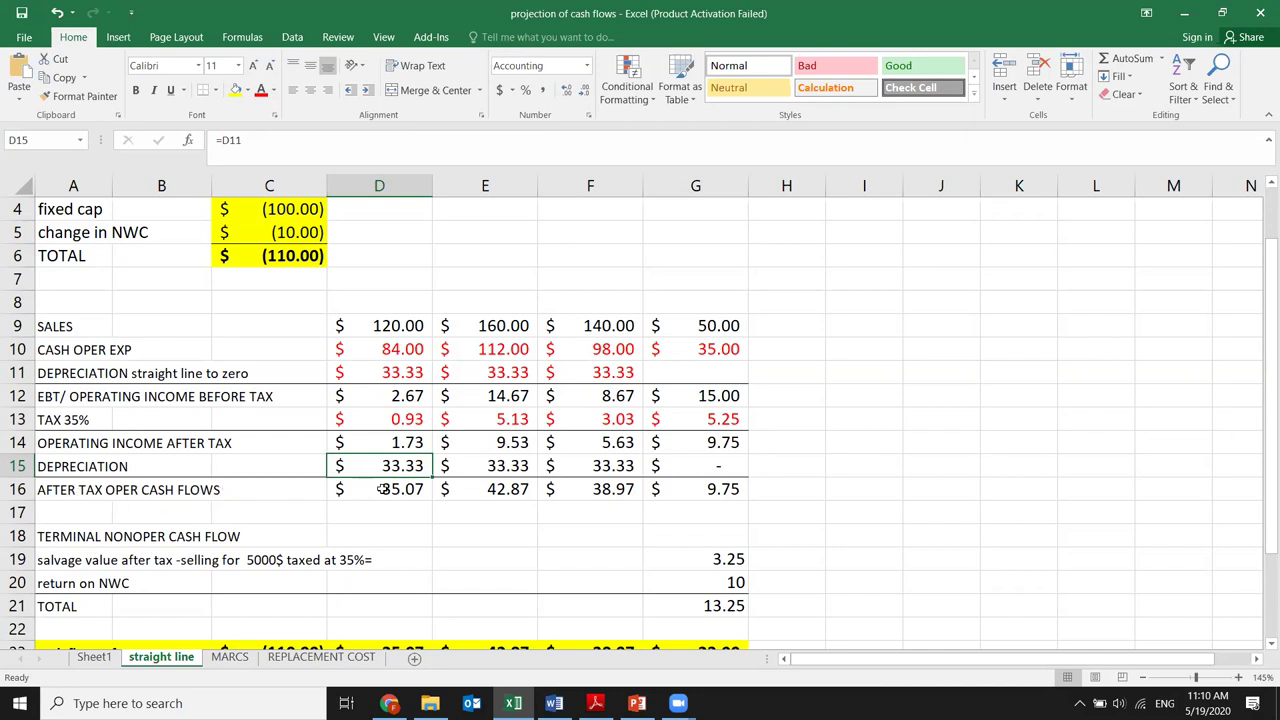
left_click_drag(381, 489, 651, 494)
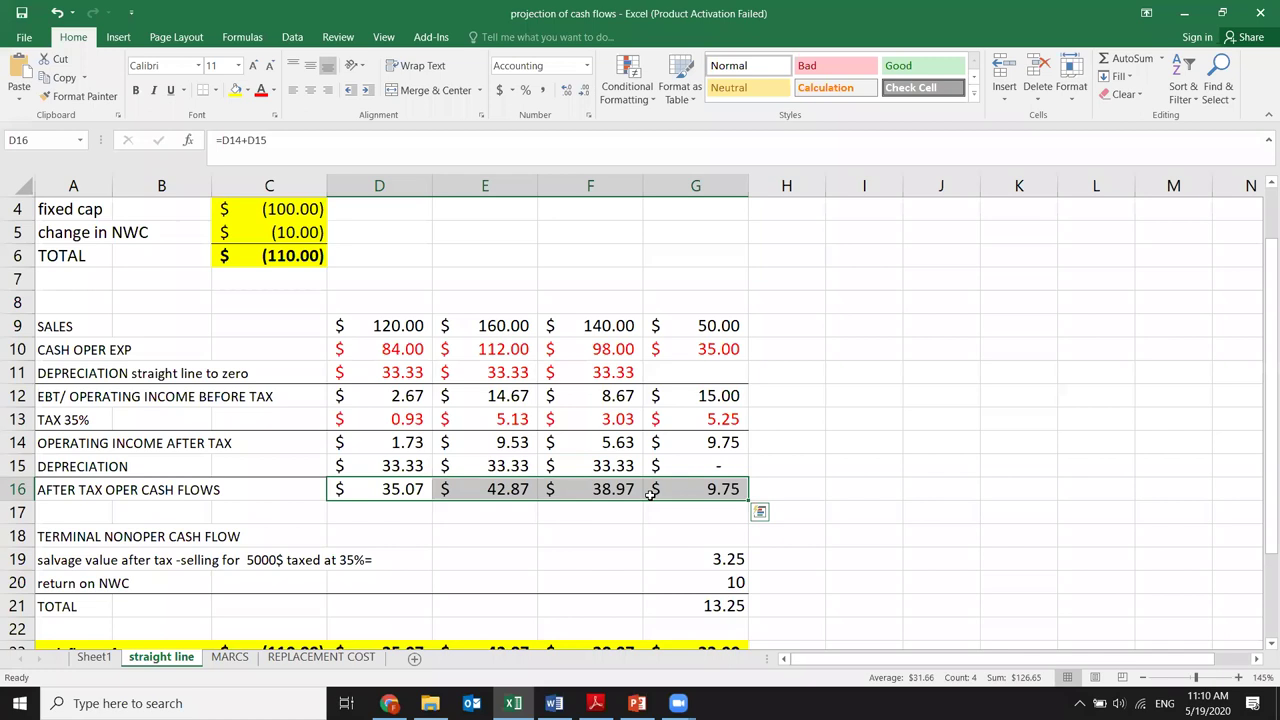
scroll(651, 494, "down", 1)
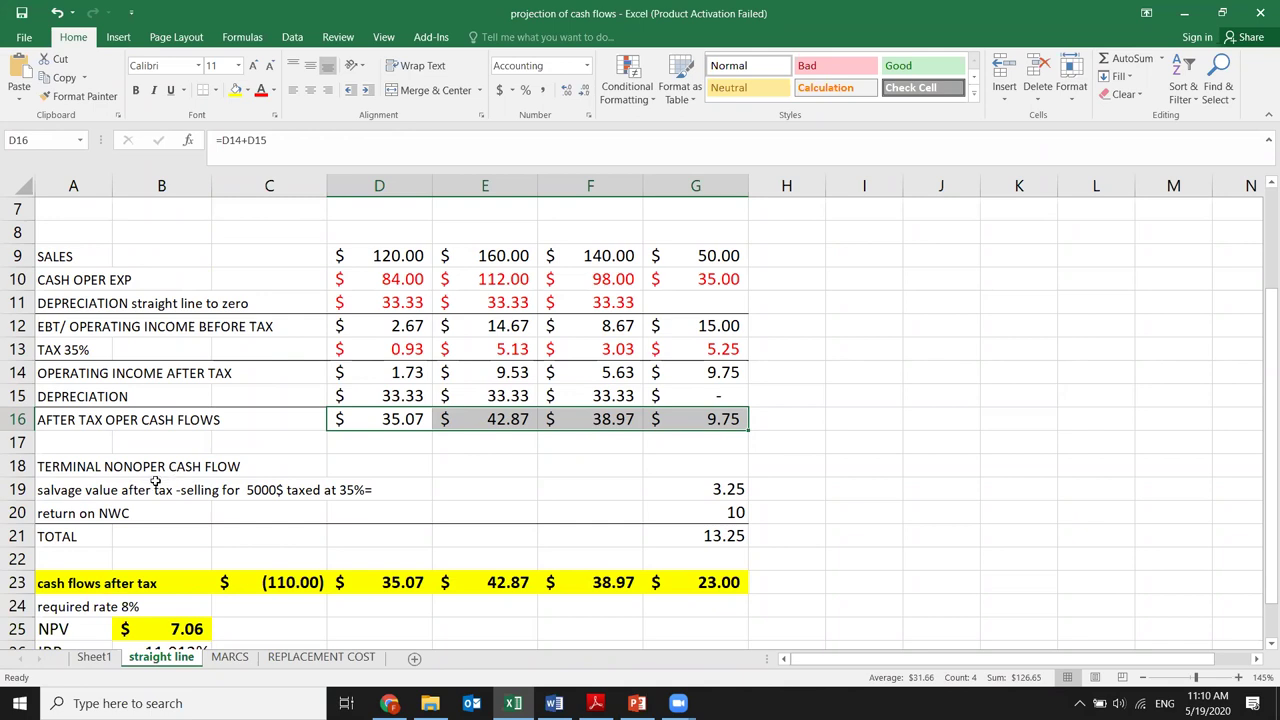
left_click(720, 489)
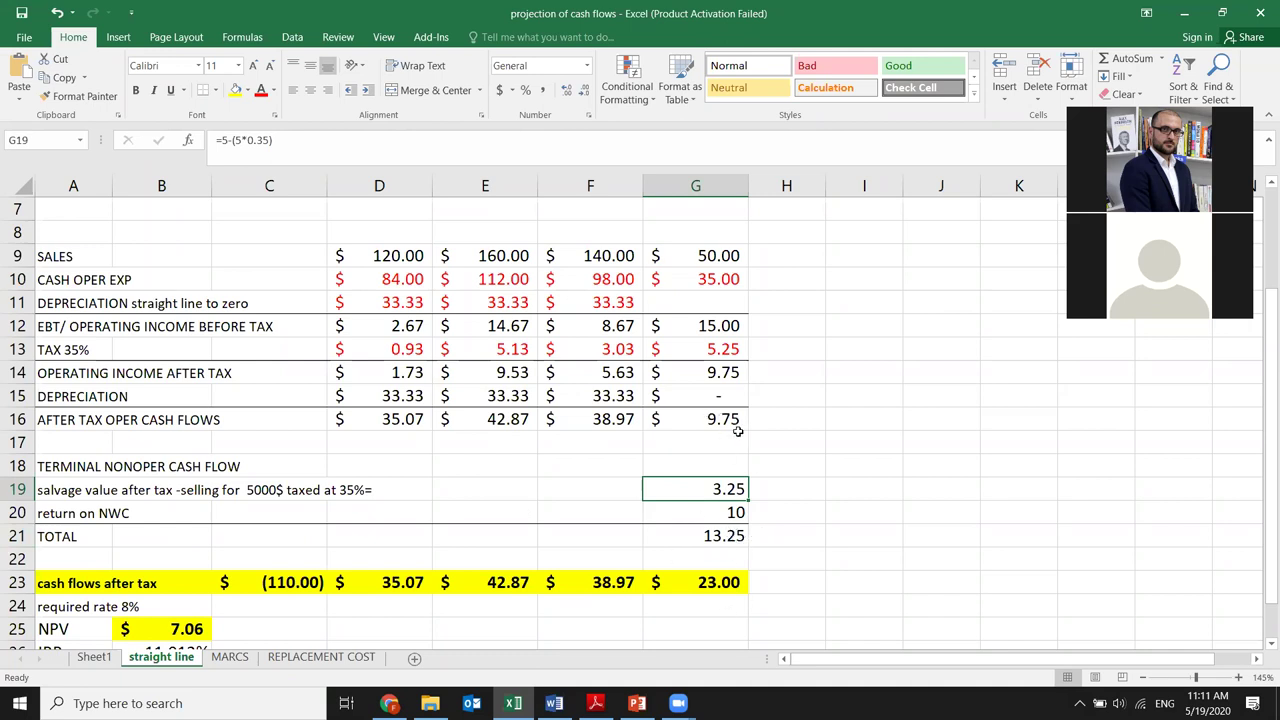
Step: Examine how the after-tax cash flows in row 23 are built, from the initial outlay through year 4
left_click_drag(700, 585, 368, 578)
scroll(366, 578, "down", 2)
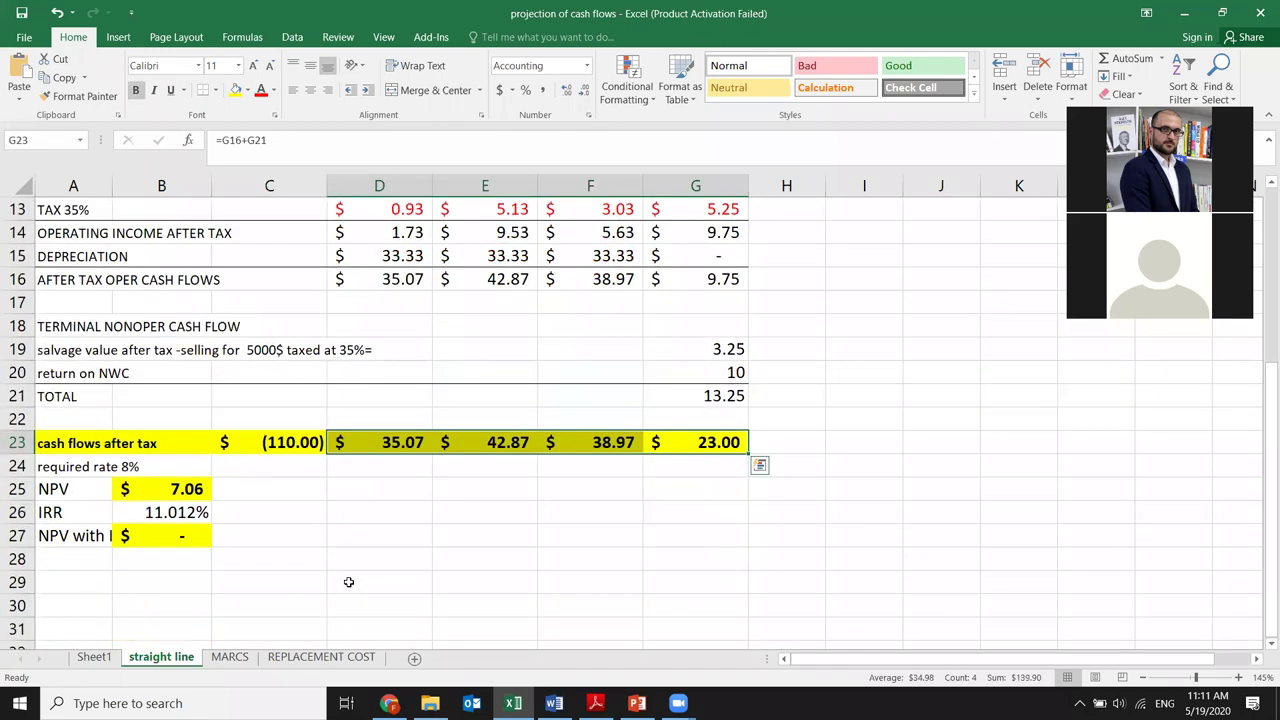
left_click(274, 440)
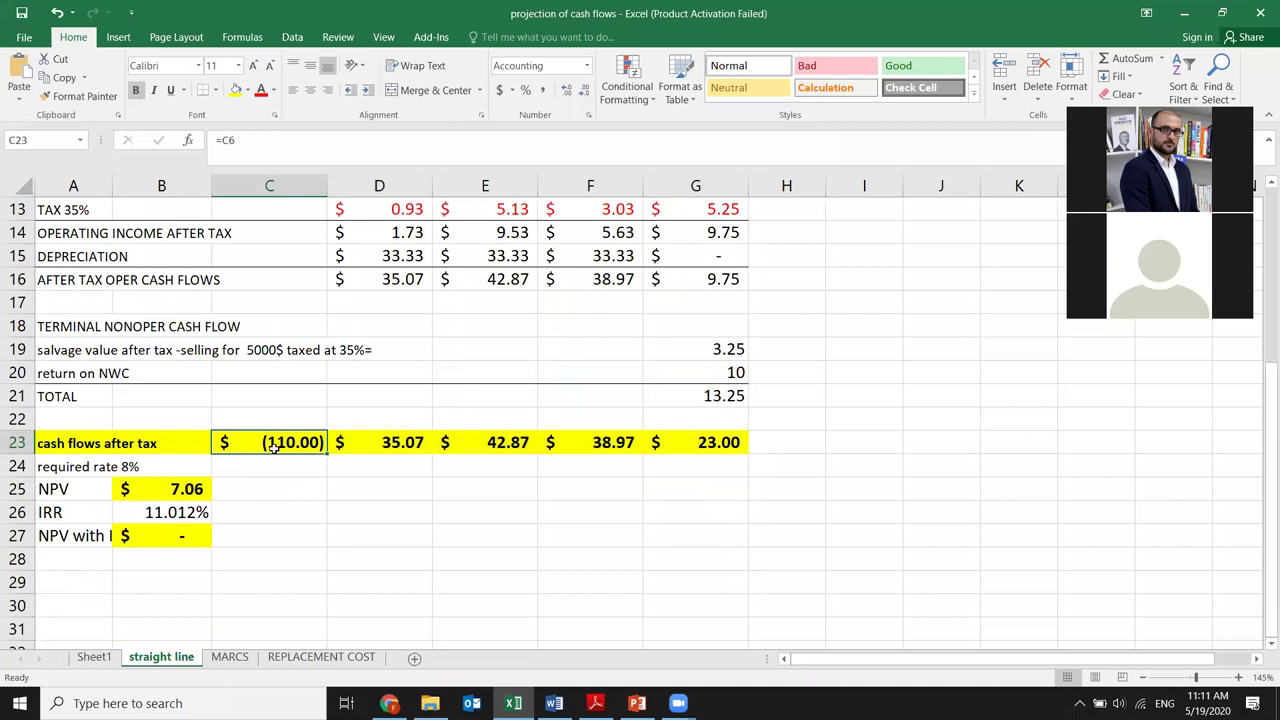
left_click(407, 437)
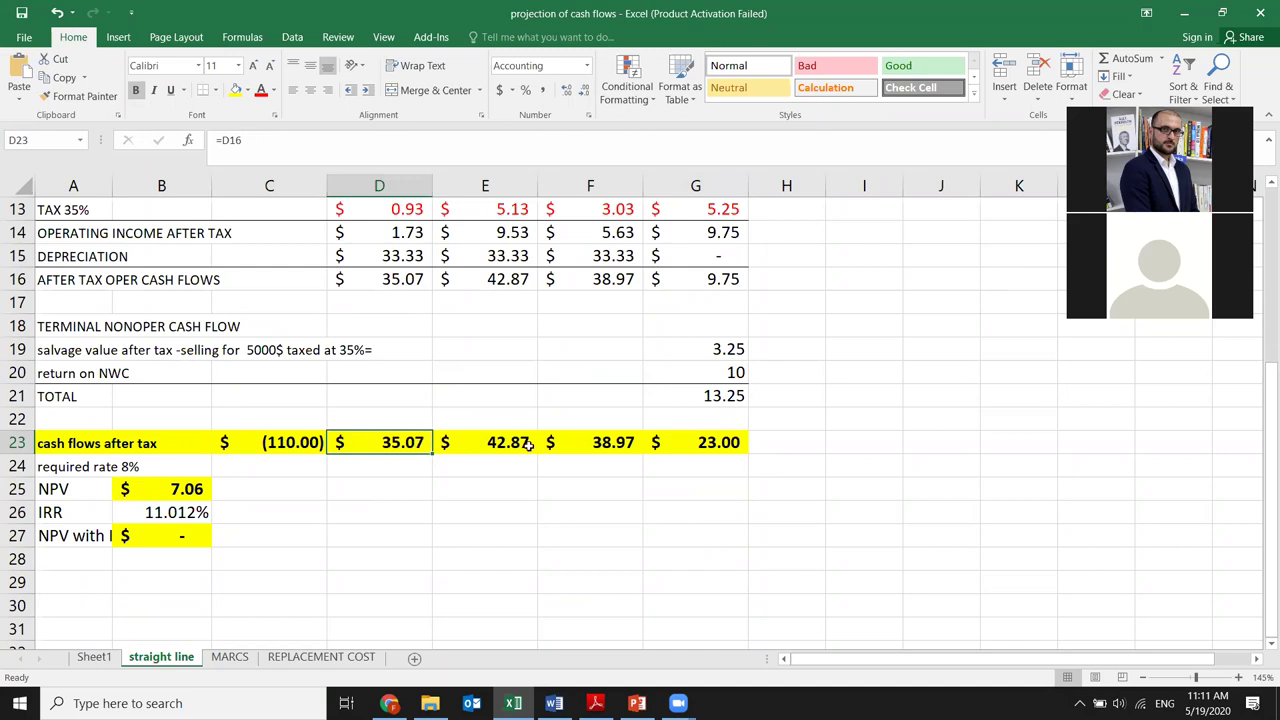
left_click(628, 445)
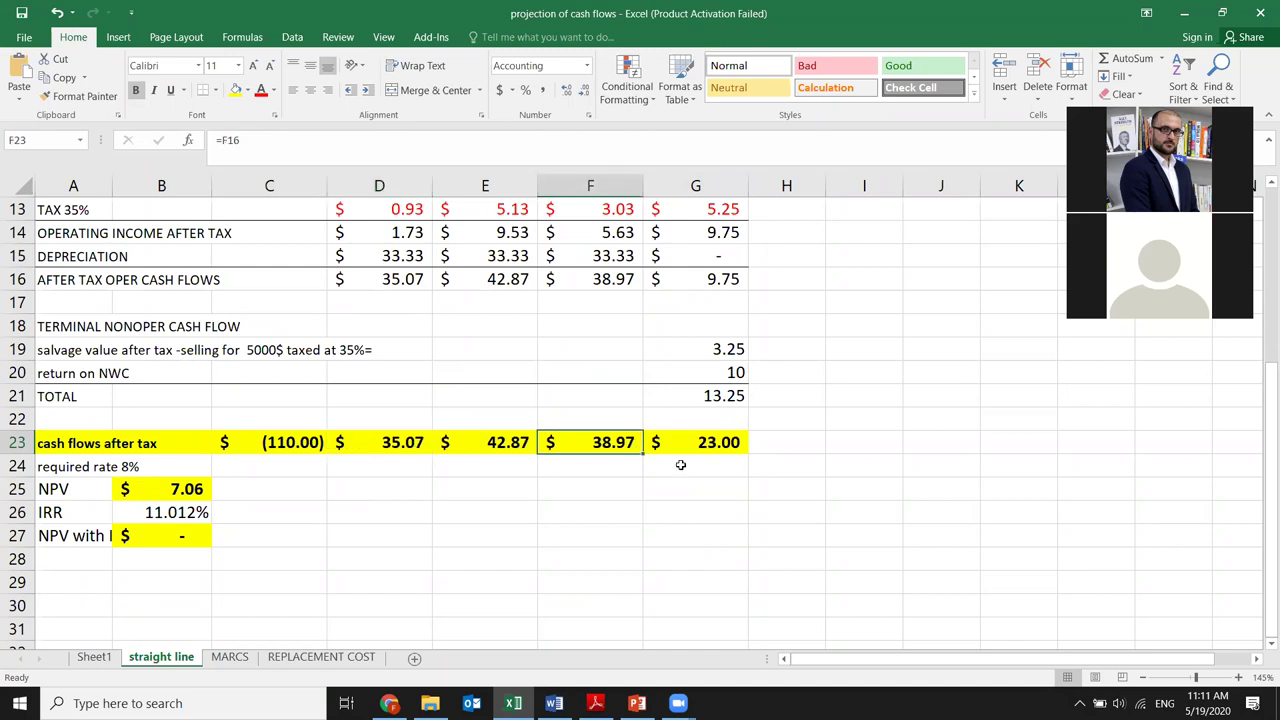
key("Right")
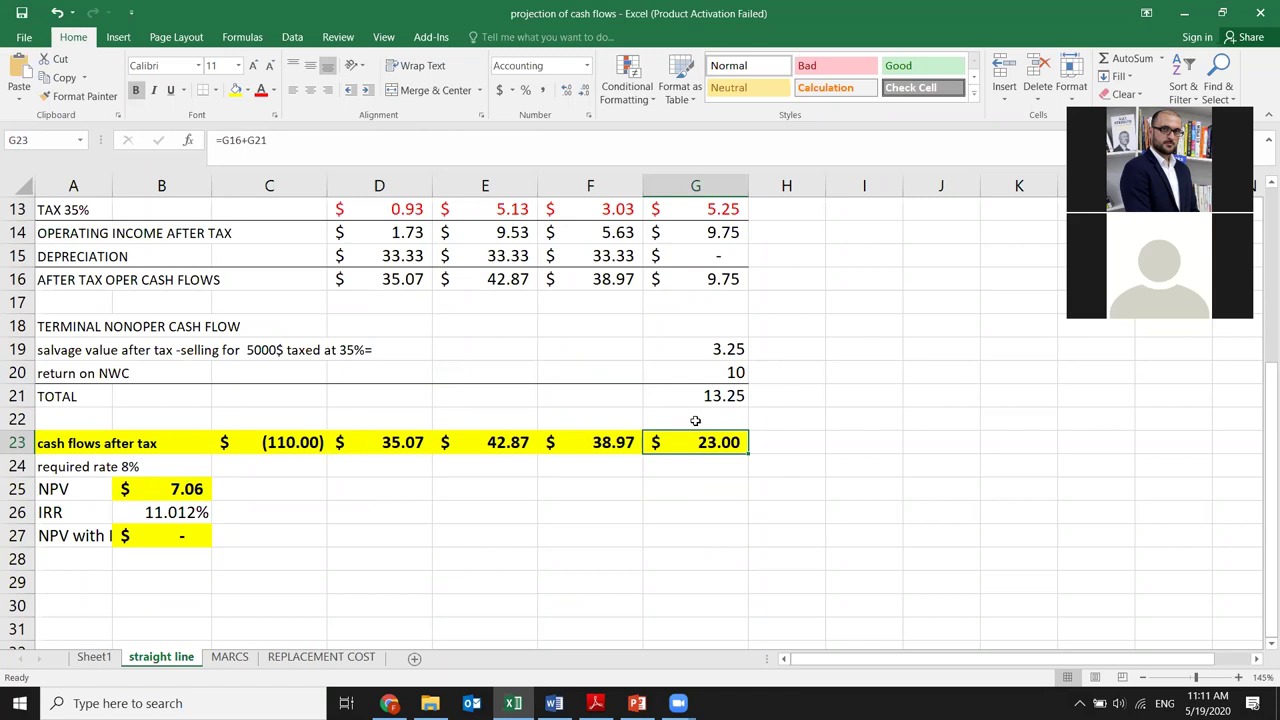
Step: Inspect the NPV formula in B25 and the IRR formula in B26 together with the cash flow ranges they reference
double_click(158, 490)
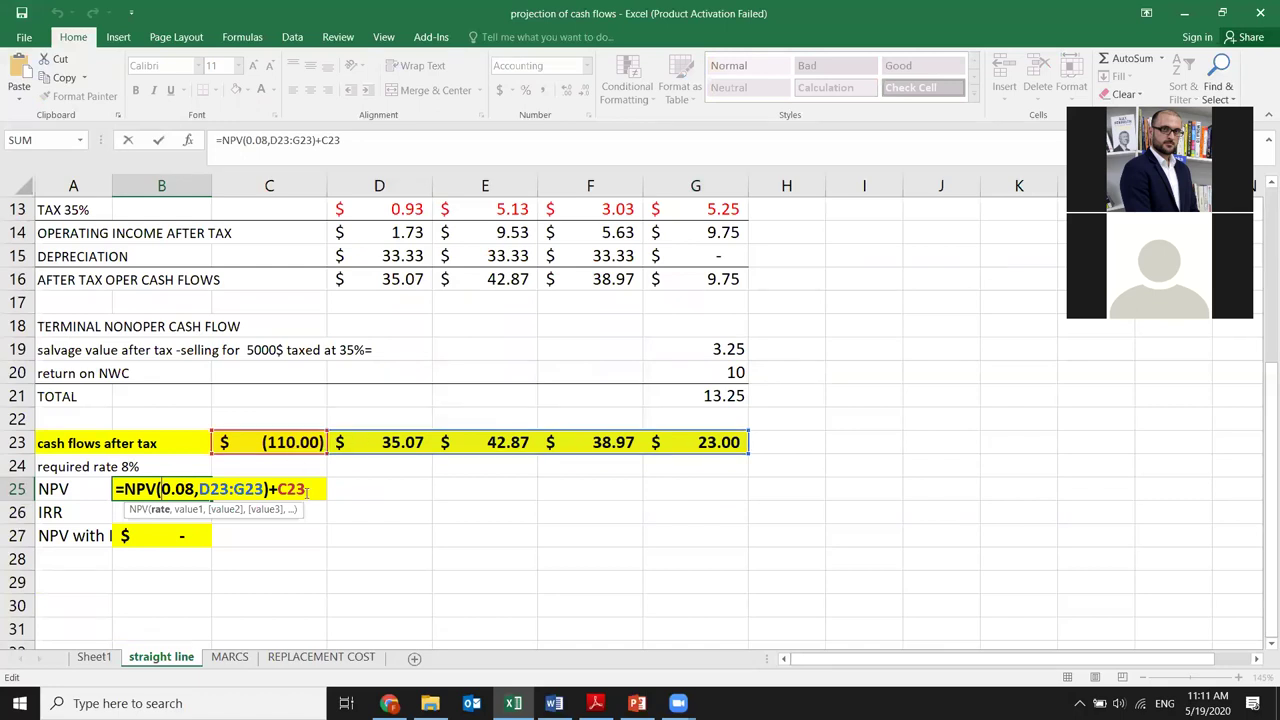
key("Return")
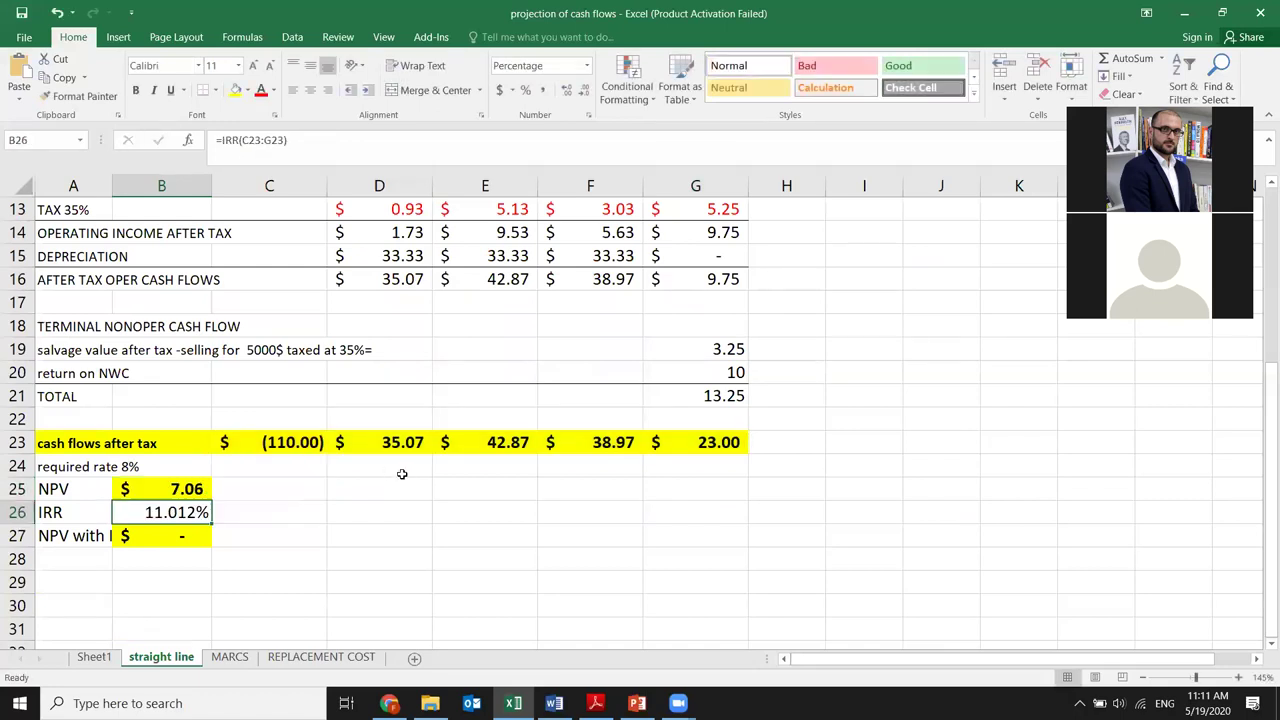
double_click(182, 514)
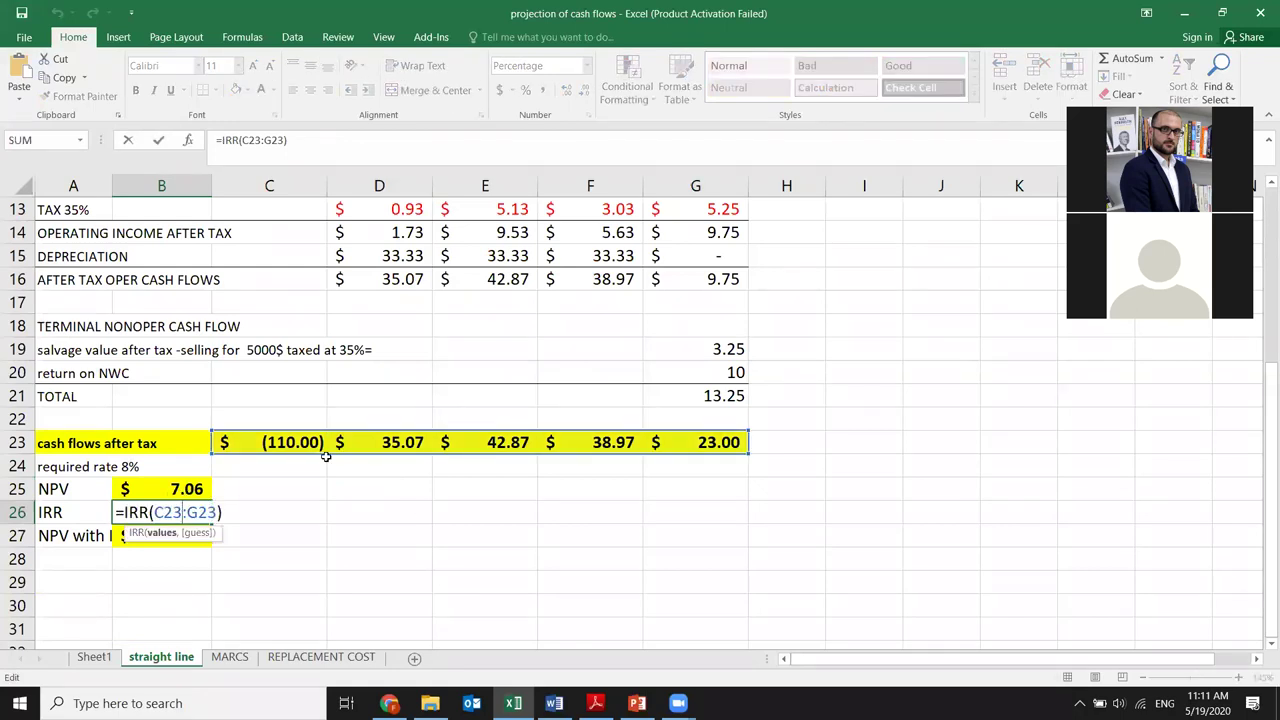
key("Return")
key("Up")
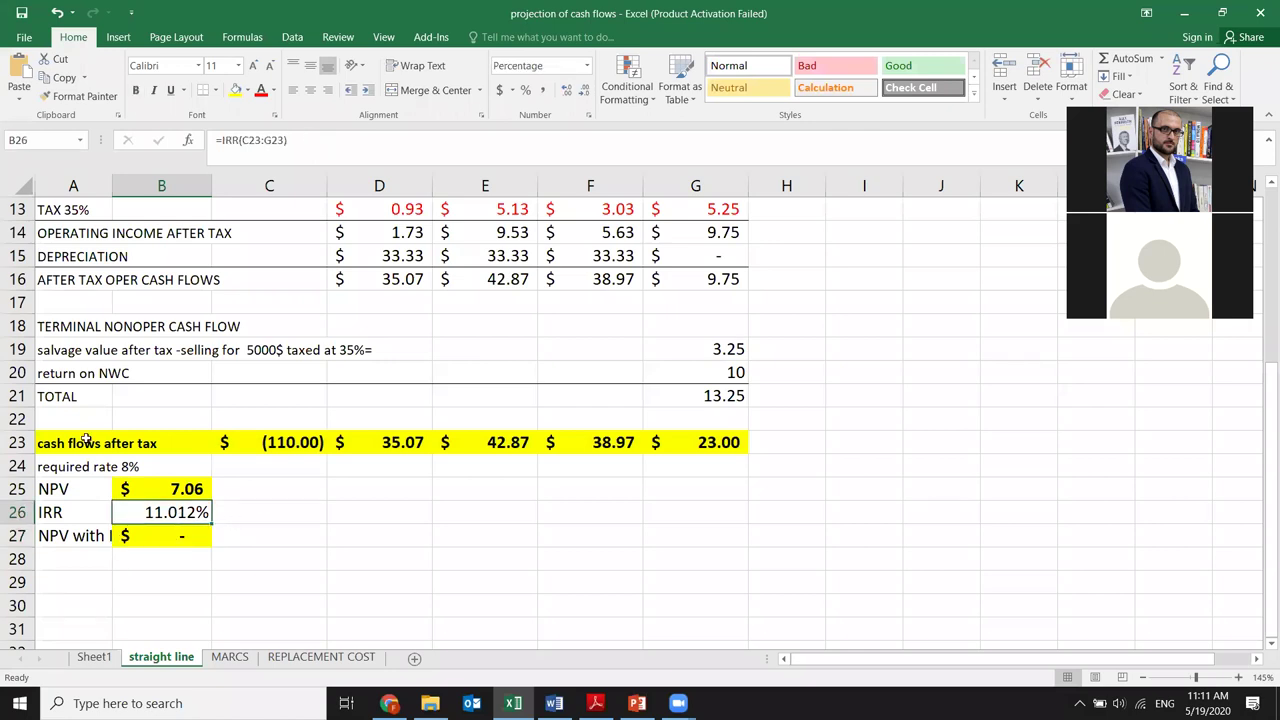
Step: Widen column A to fit the NPV with IRR label and inspect the formula in B27
left_click_drag(115, 179, 152, 179)
double_click(210, 535)
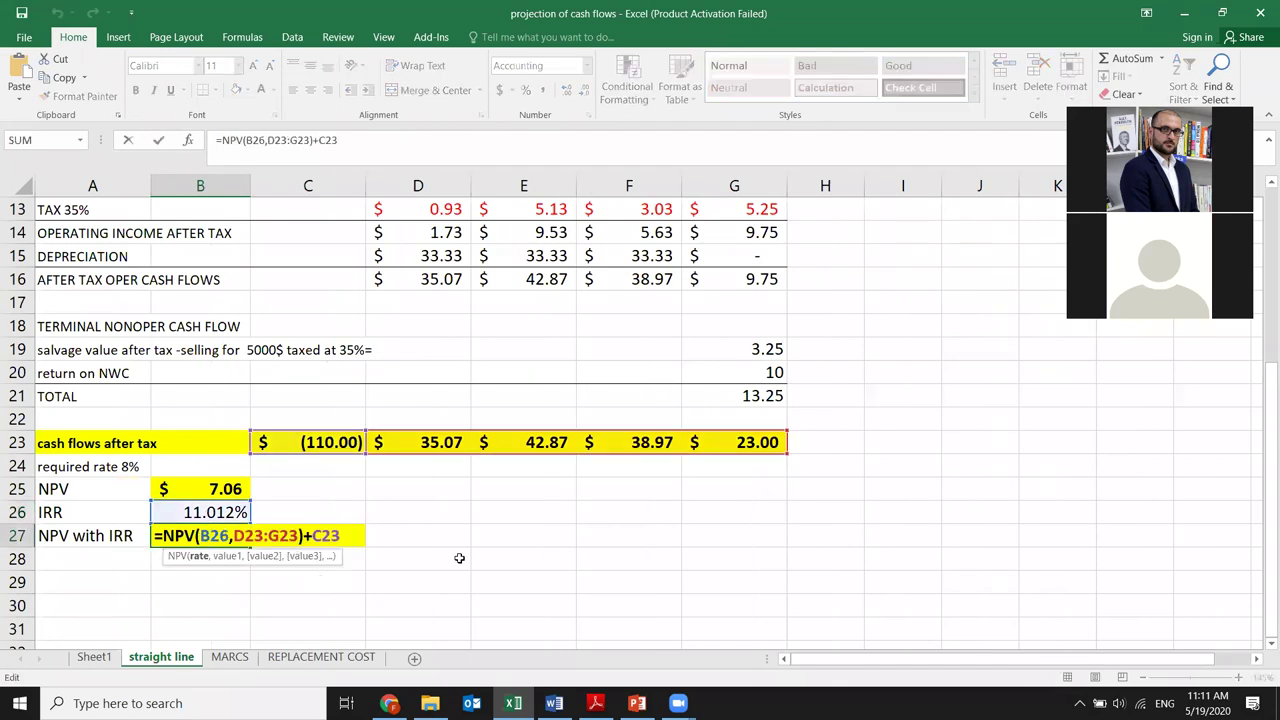
key("Return")
left_click(222, 533)
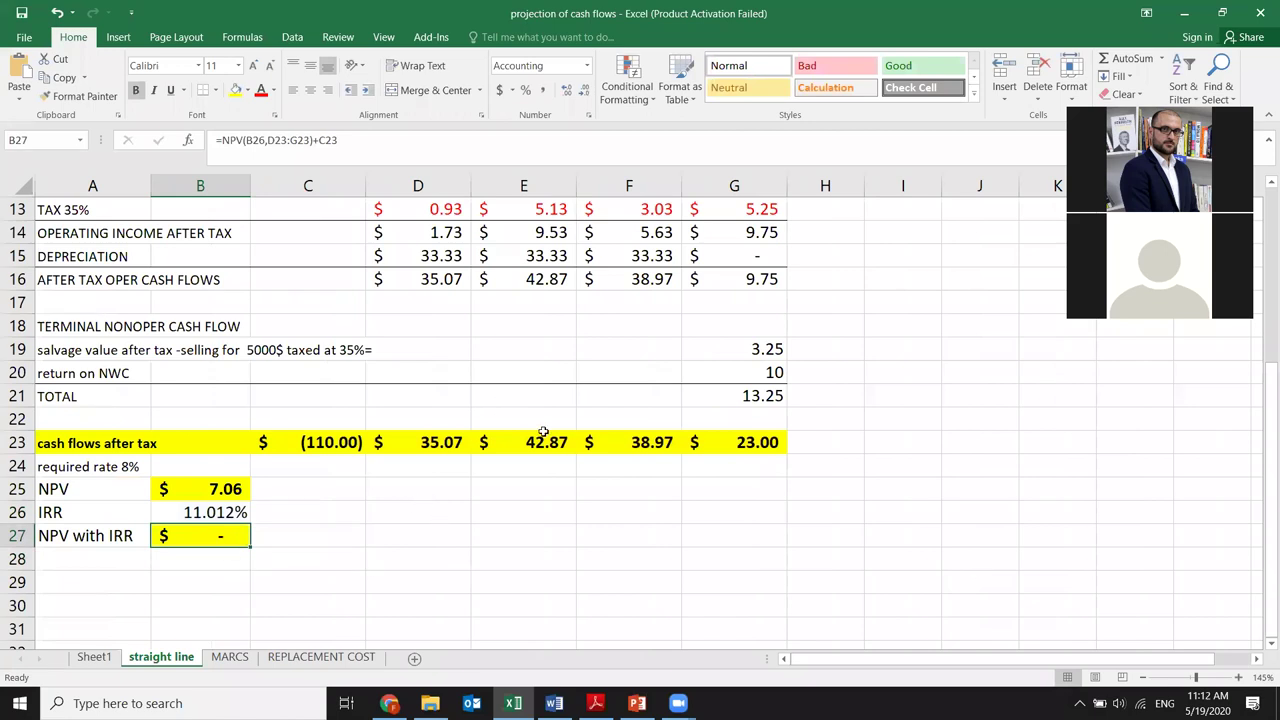
Step: Review the whole straight line projection, from the year headings and investment outlays down to the NPV and IRR figures
scroll(546, 435, "up", 4)
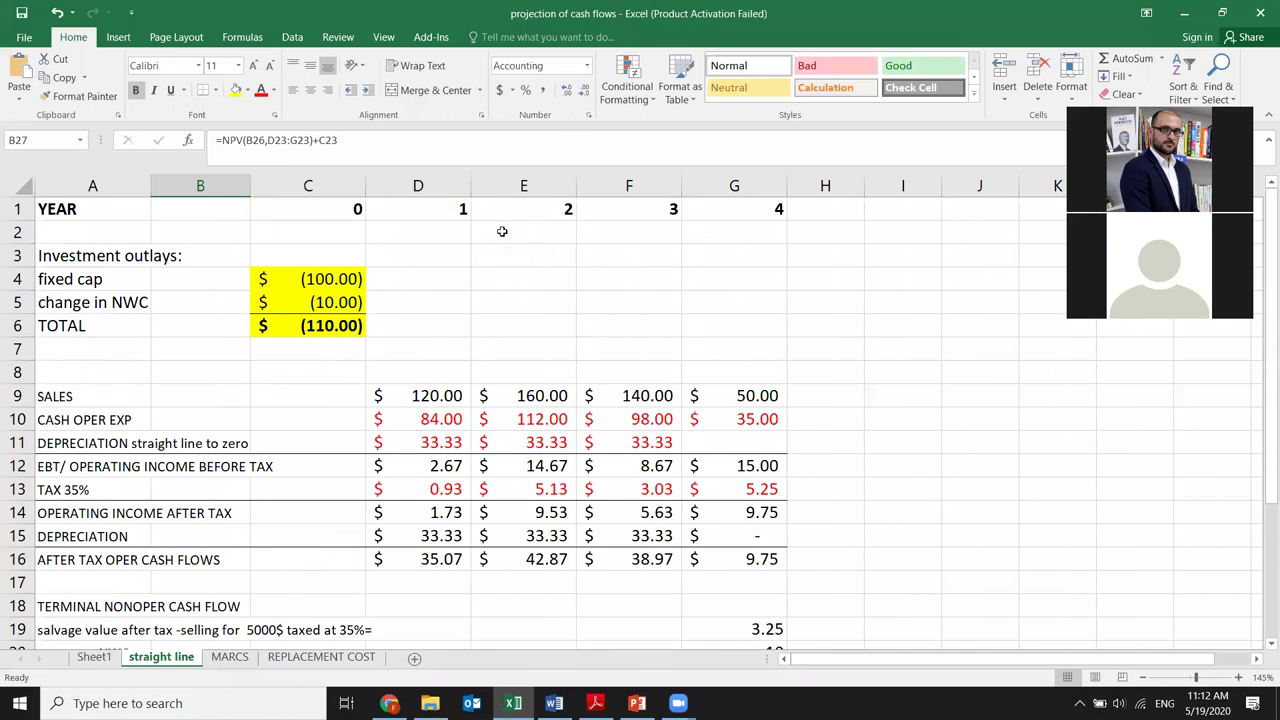
scroll(335, 310, "down", 2)
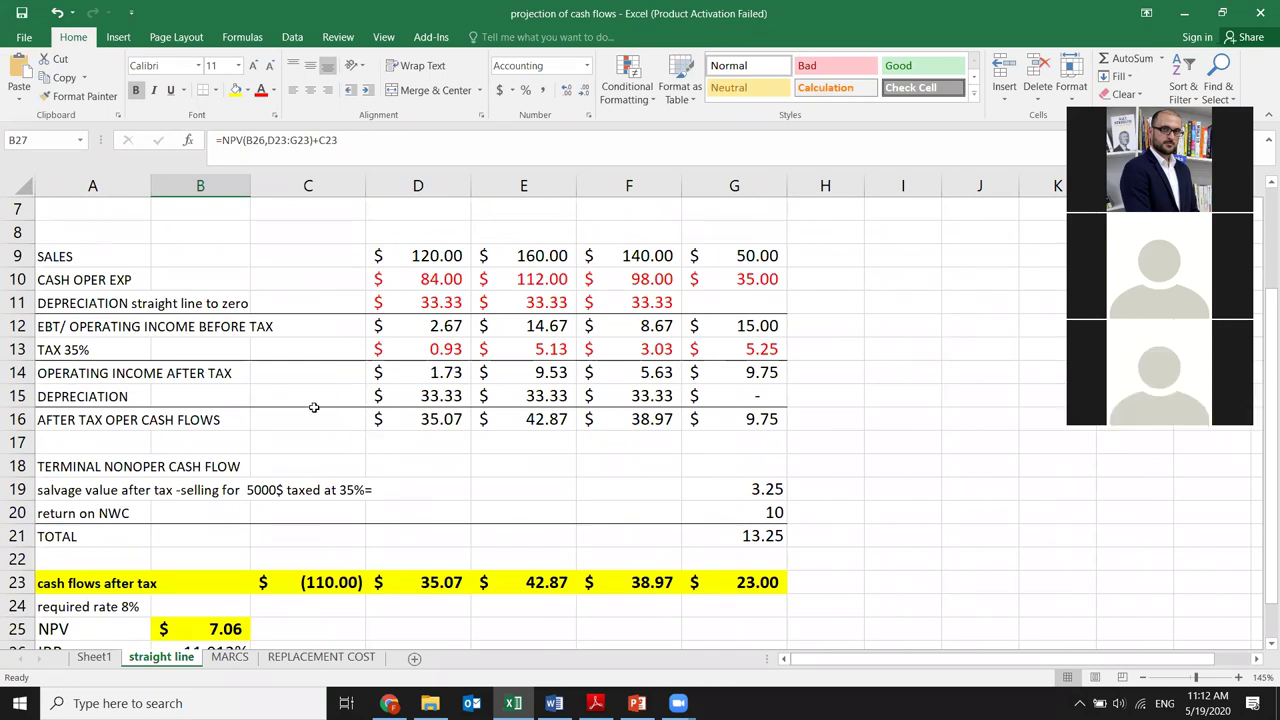
scroll(314, 408, "up", 2)
scroll(236, 228, "down", 3)
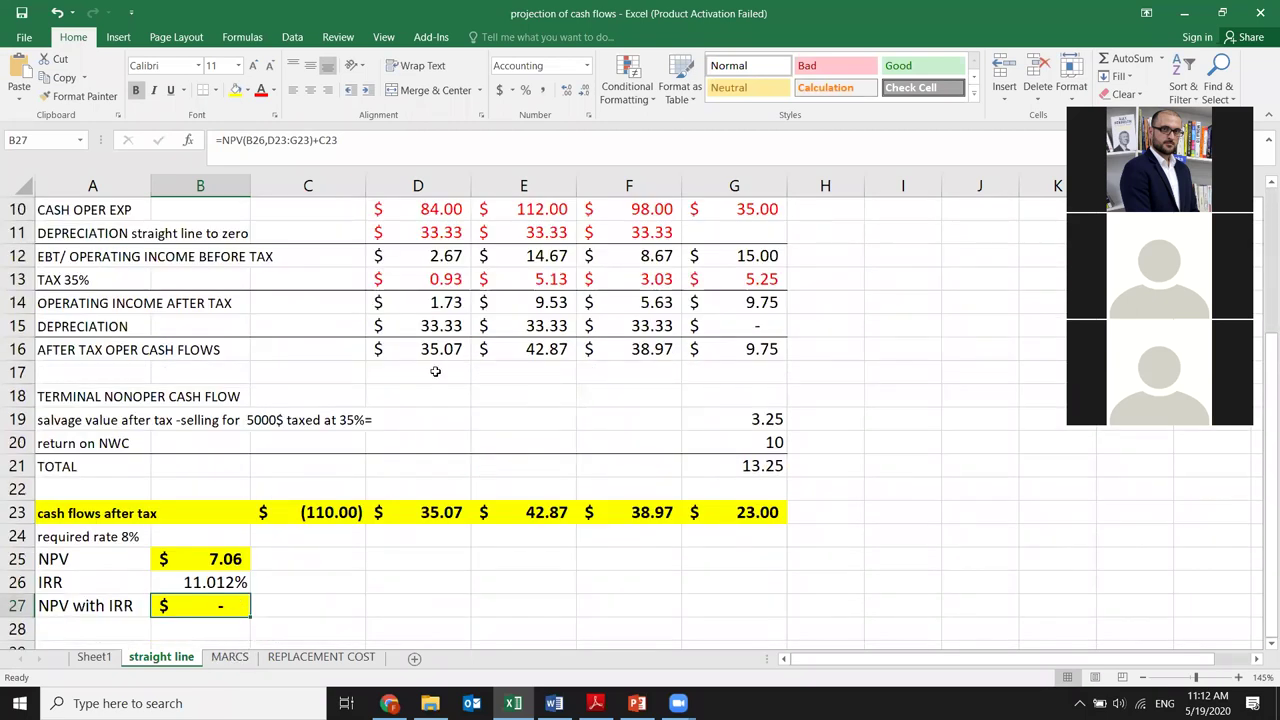
scroll(437, 370, "up", 2)
scroll(437, 370, "up", 1)
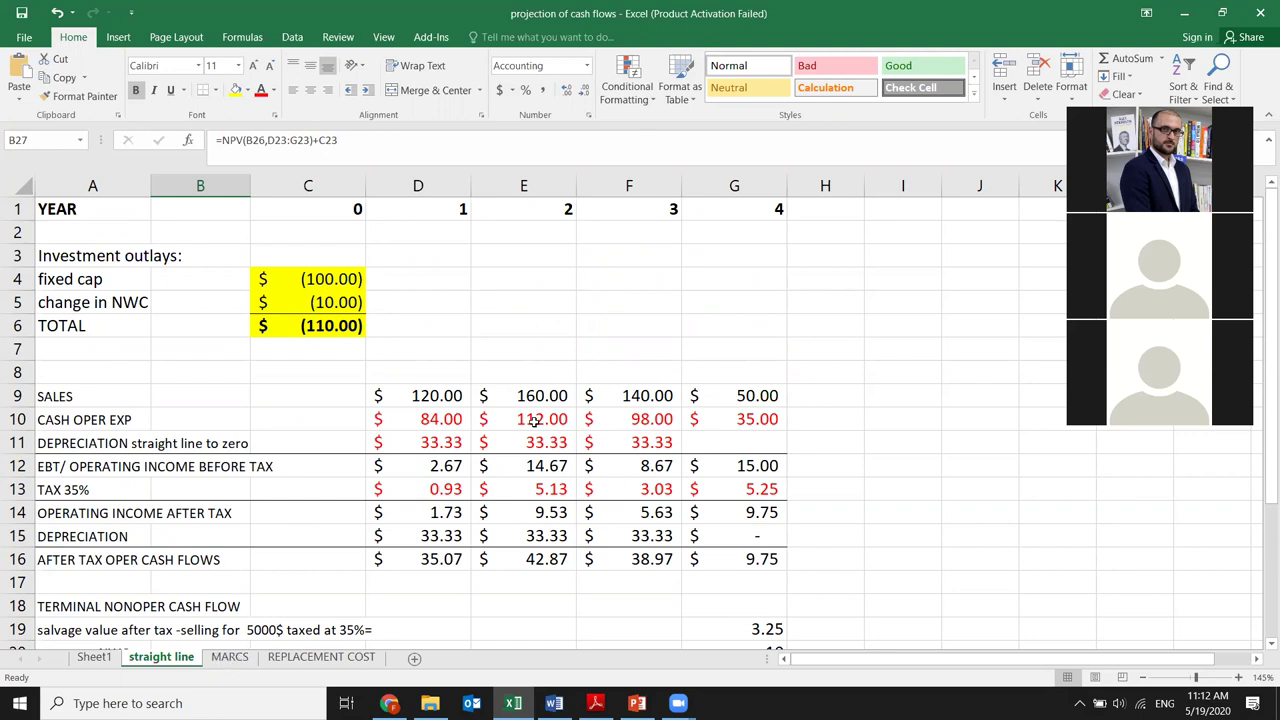
Step: Switch to the MARCS sheet and clear the straight-line depreciation amounts in D8:F8
left_click(229, 657)
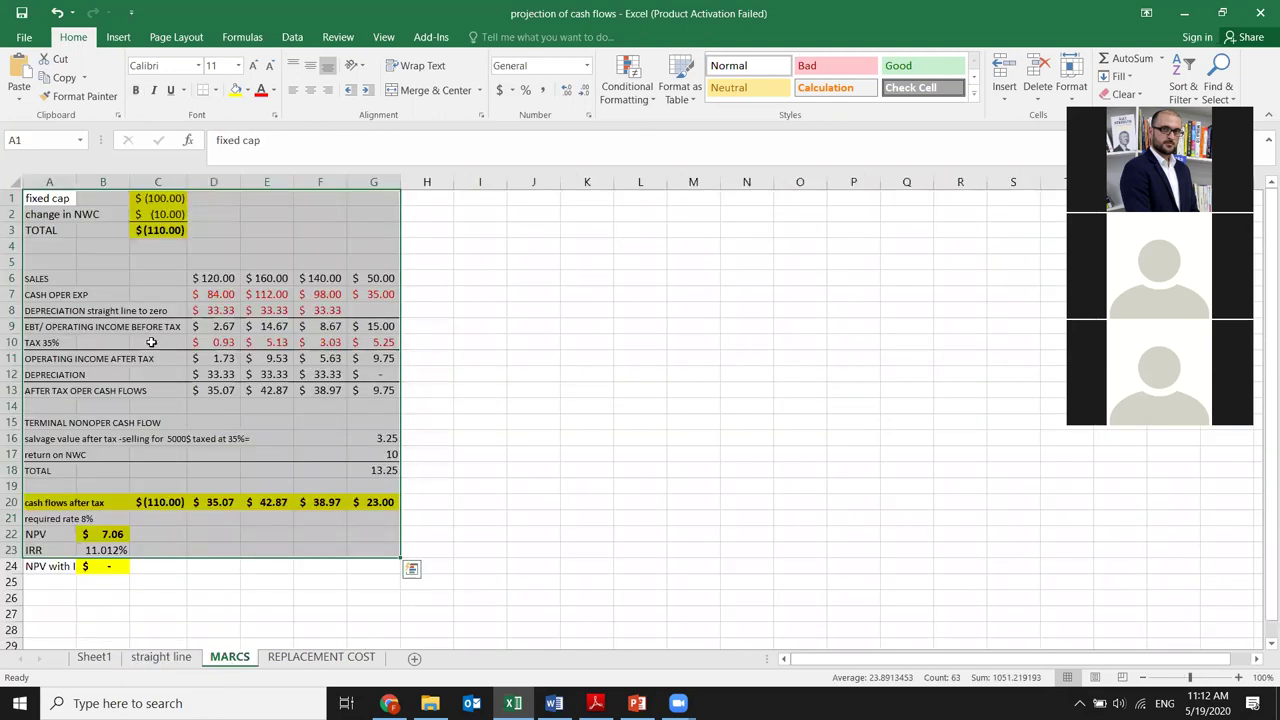
scroll(240, 352, "up", 3)
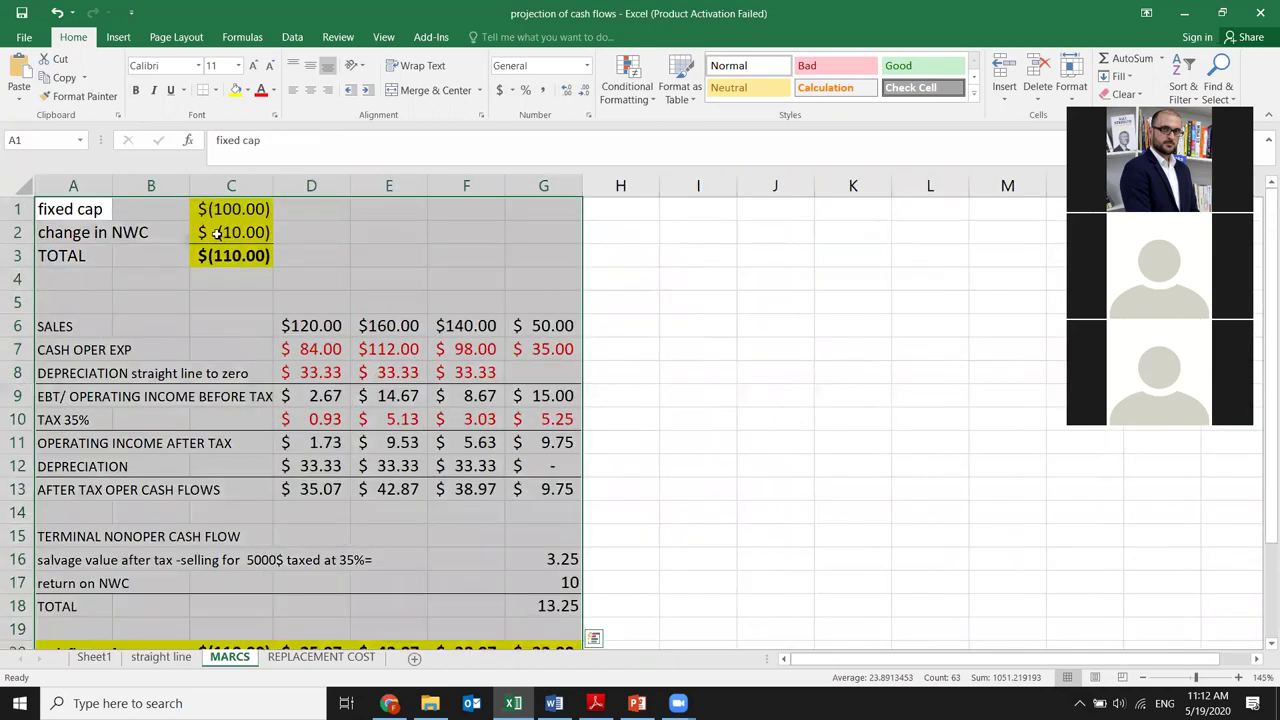
left_click_drag(225, 205, 225, 260)
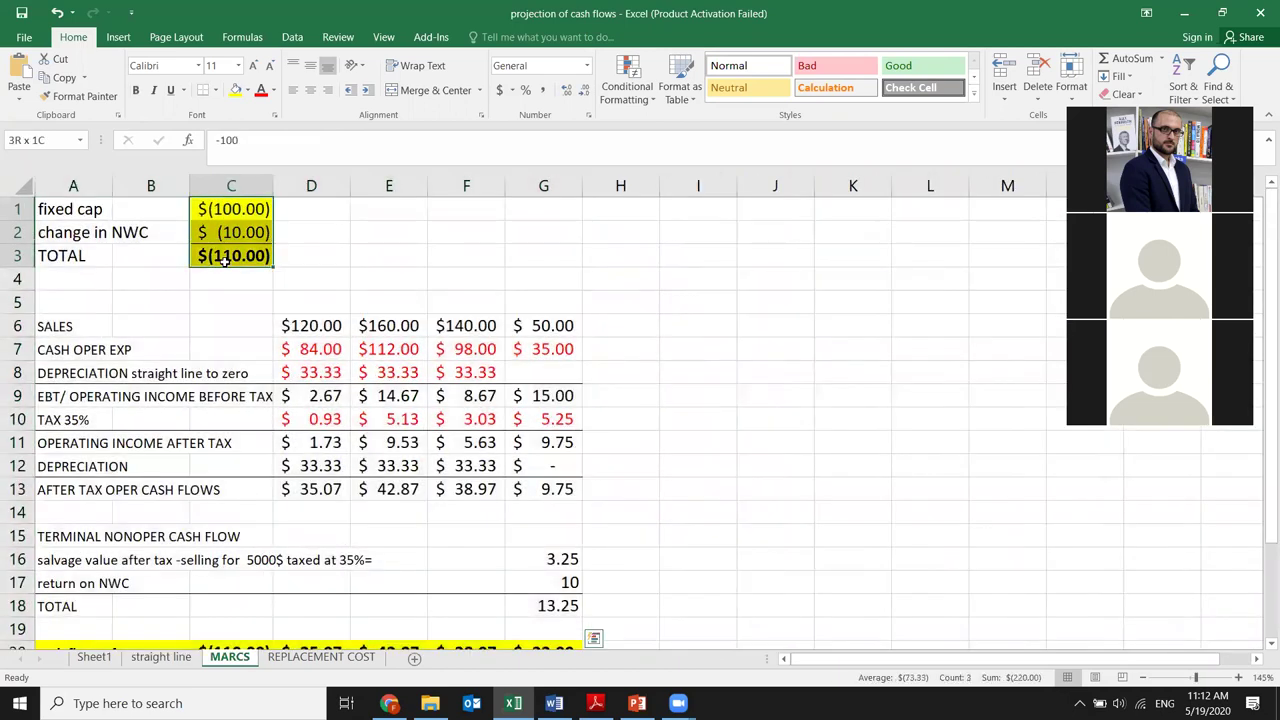
left_click(301, 322)
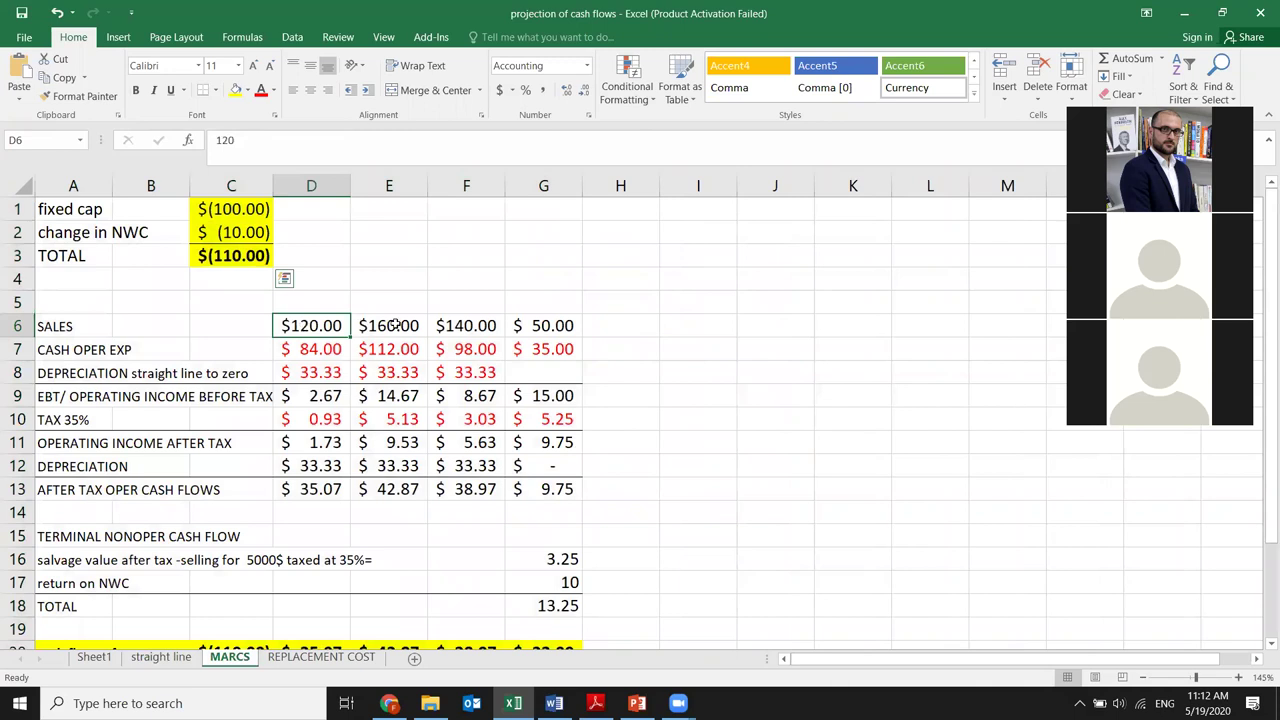
left_click_drag(395, 325, 540, 323)
left_click_drag(320, 345, 555, 349)
left_click_drag(328, 370, 482, 365)
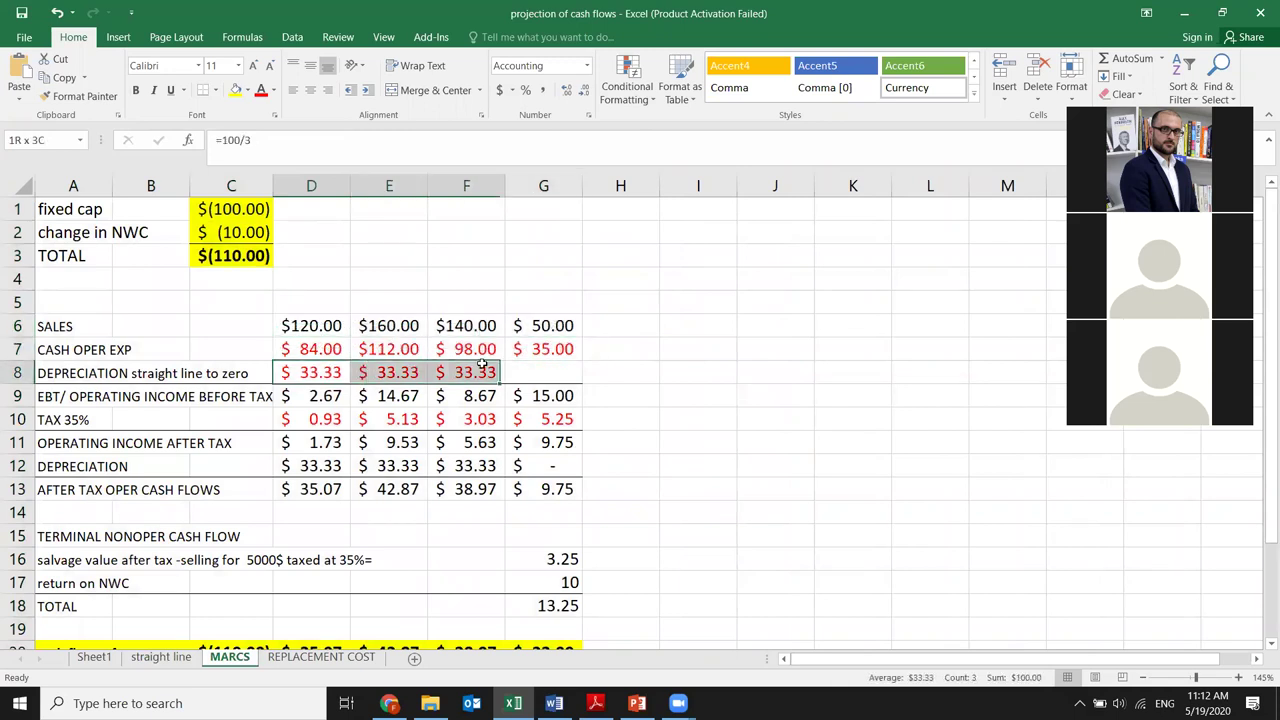
key("Delete")
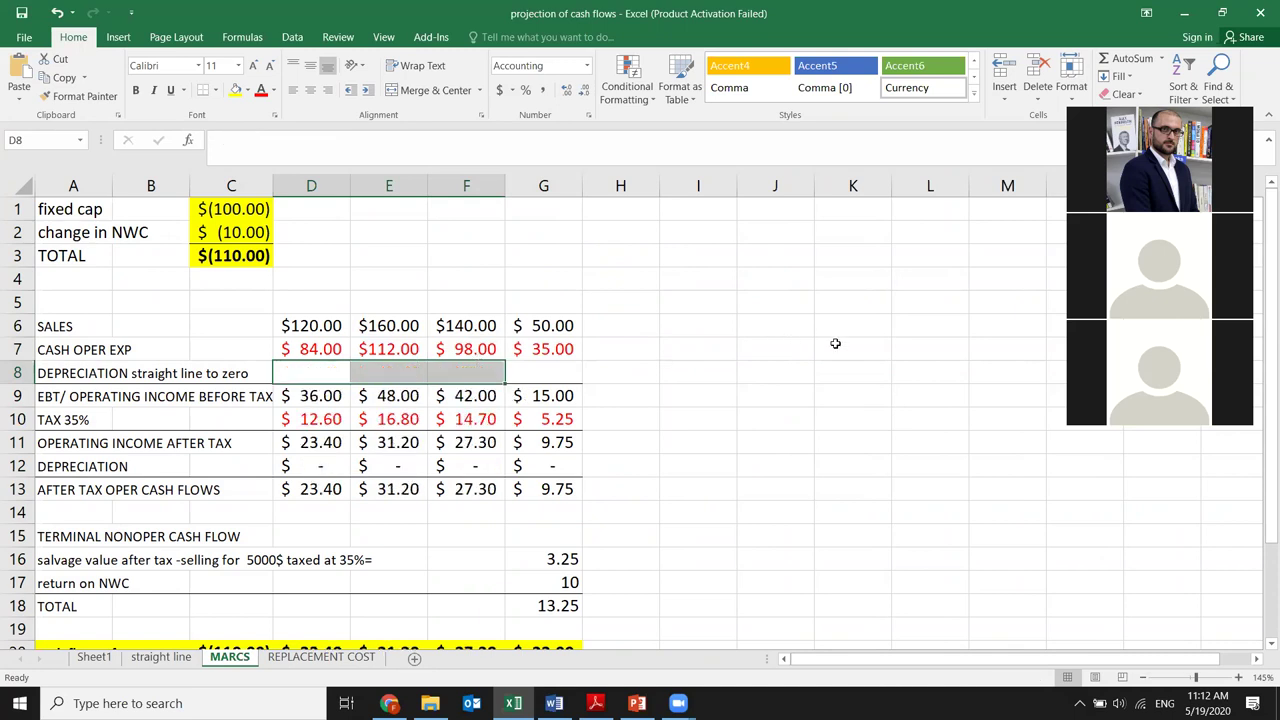
left_click(806, 375)
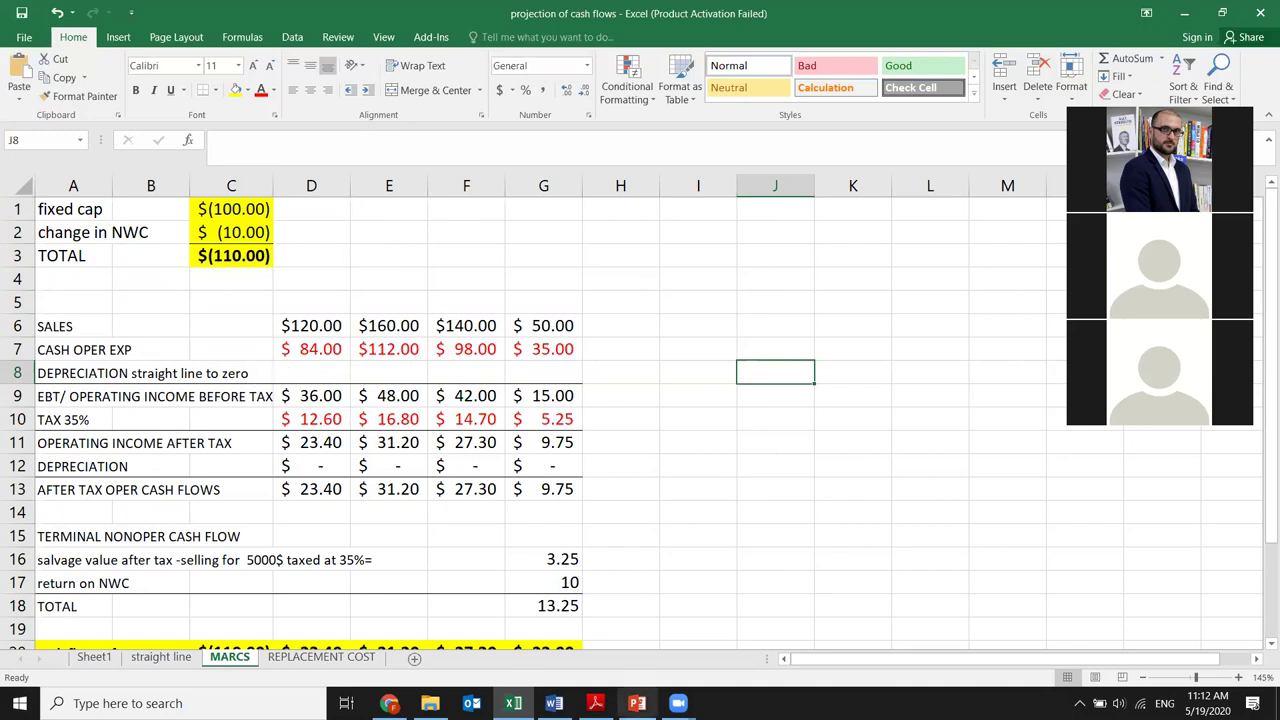
Step: Switch to Adobe Reader and examine the MACRS depreciation rates by recovery period class in Exhibit 2-21
left_click(595, 703)
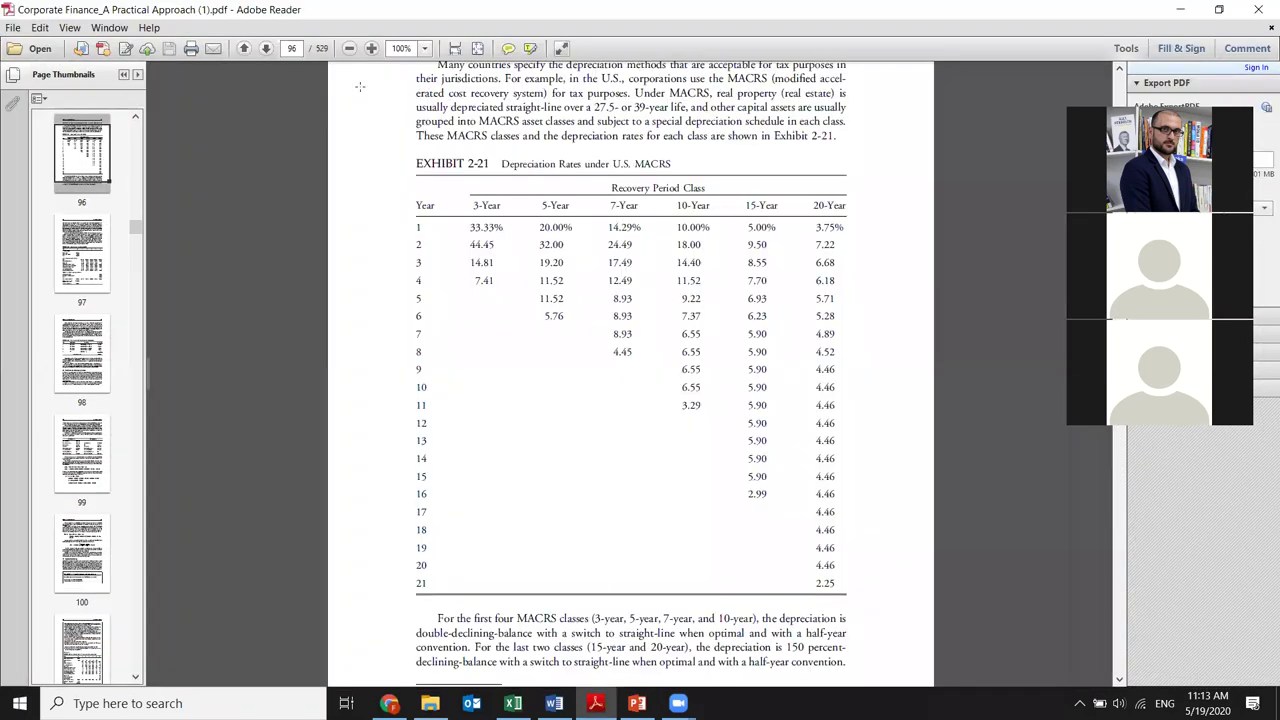
scroll(489, 251, "up", 3)
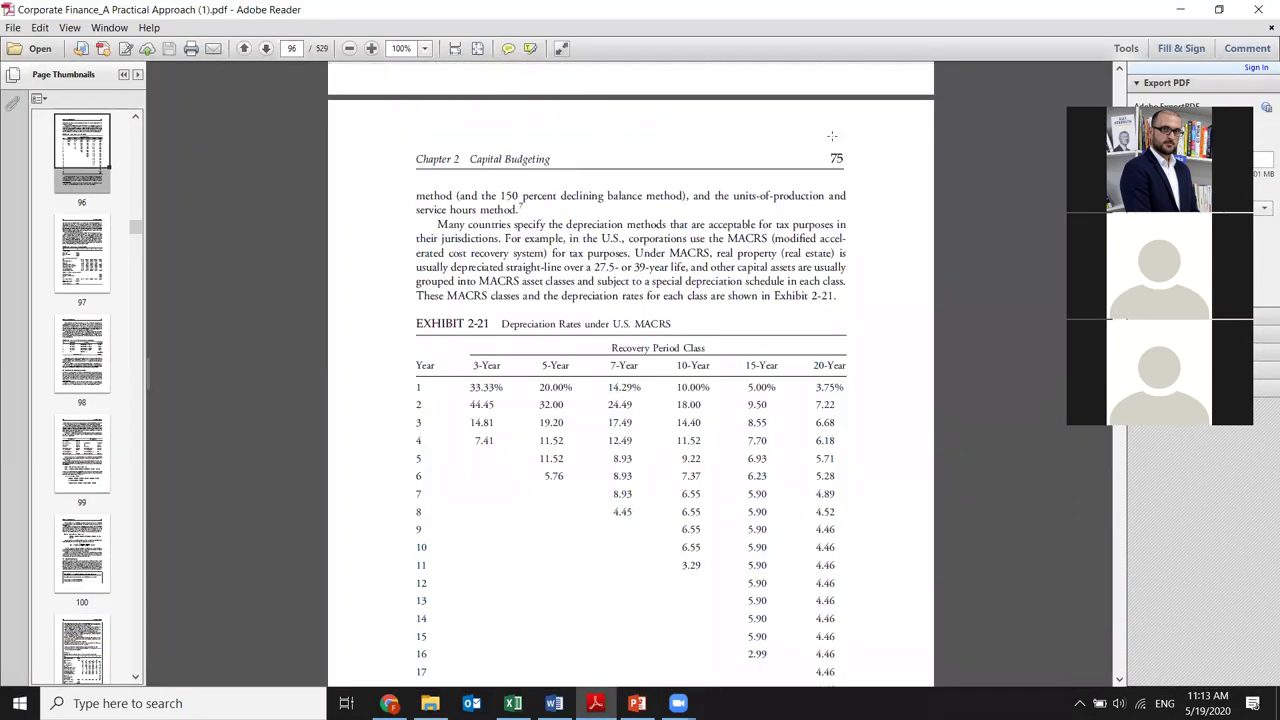
scroll(622, 278, "down", 1)
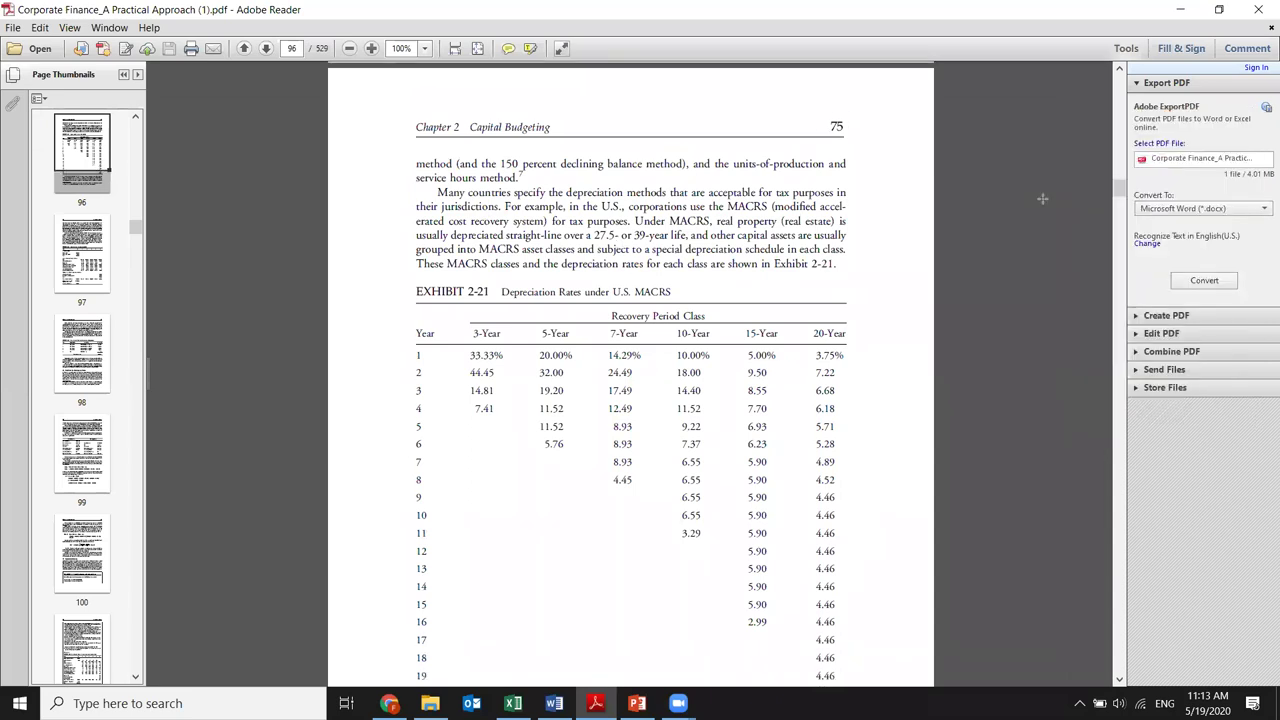
scroll(470, 291, "down", 2)
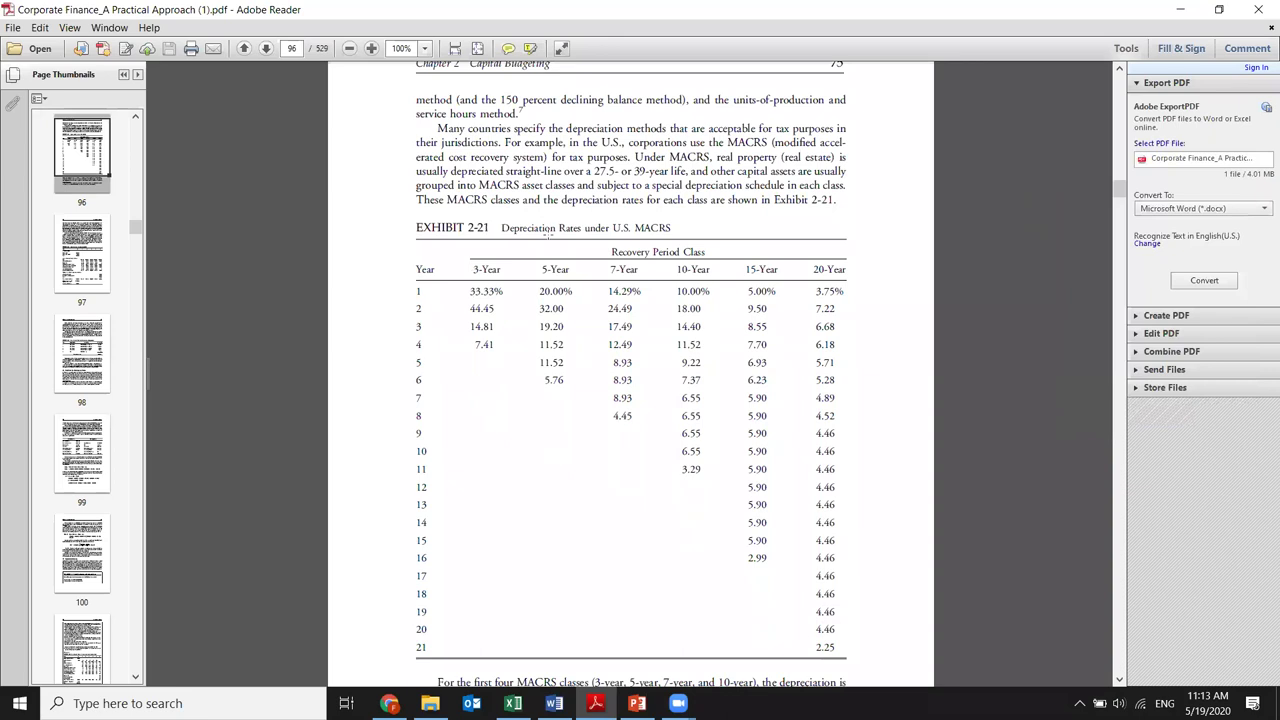
left_click_drag(484, 268, 514, 286)
left_click(543, 261)
scroll(631, 348, "down", 1)
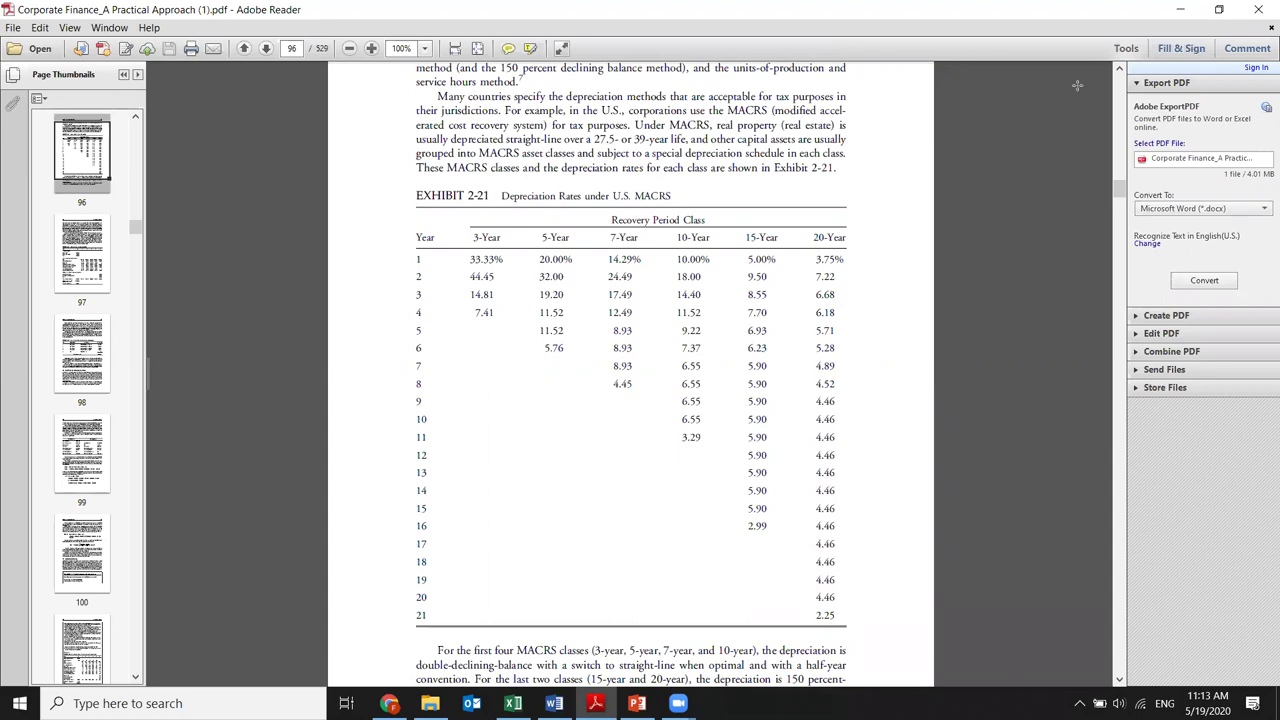
Step: Check the asset life on slide 37 of the PowerPoint deck, highlighting "three years", and return to the MACRS rates table in Adobe Reader
left_click(637, 703)
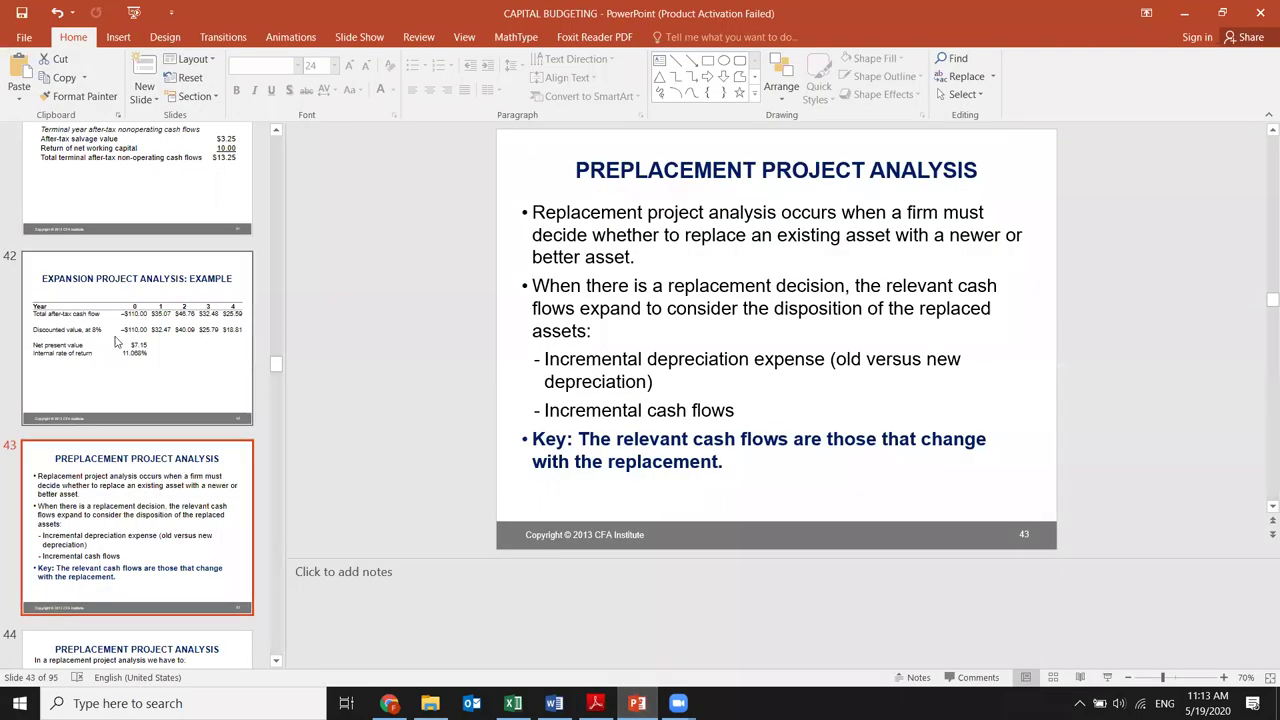
scroll(115, 318, "up", 5)
left_click(123, 420)
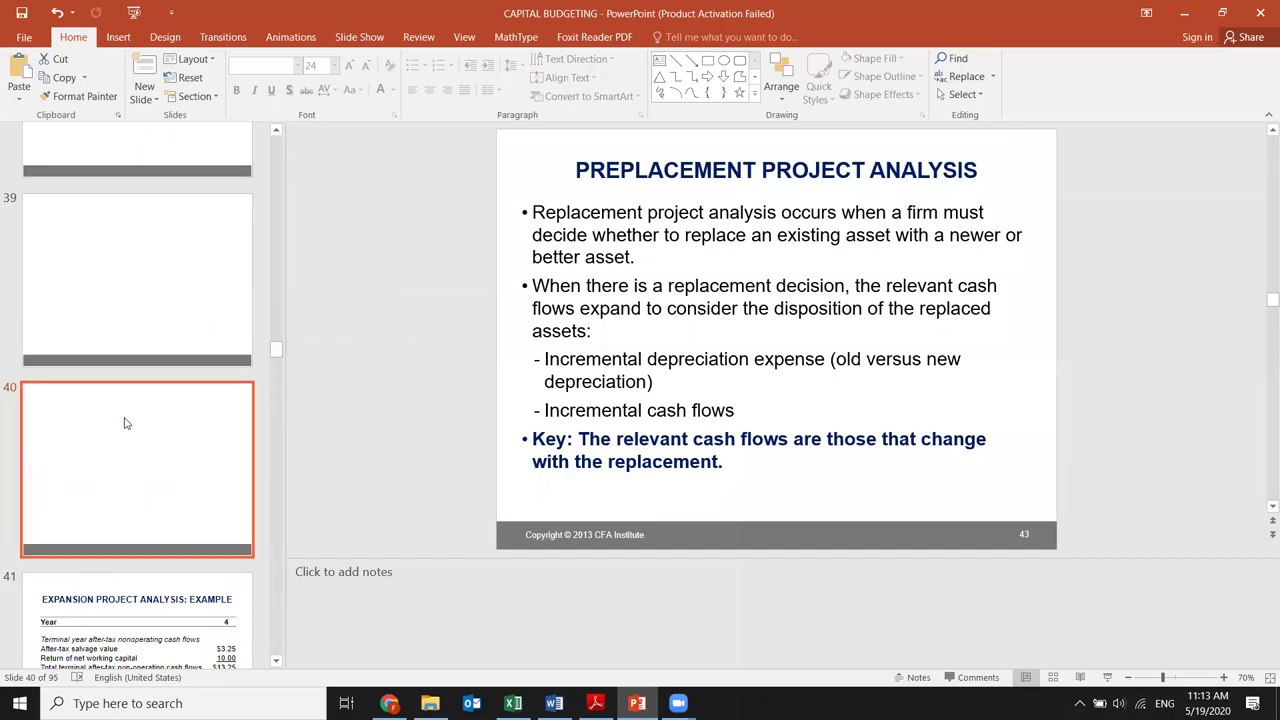
left_click(156, 311)
scroll(156, 311, "up", 4)
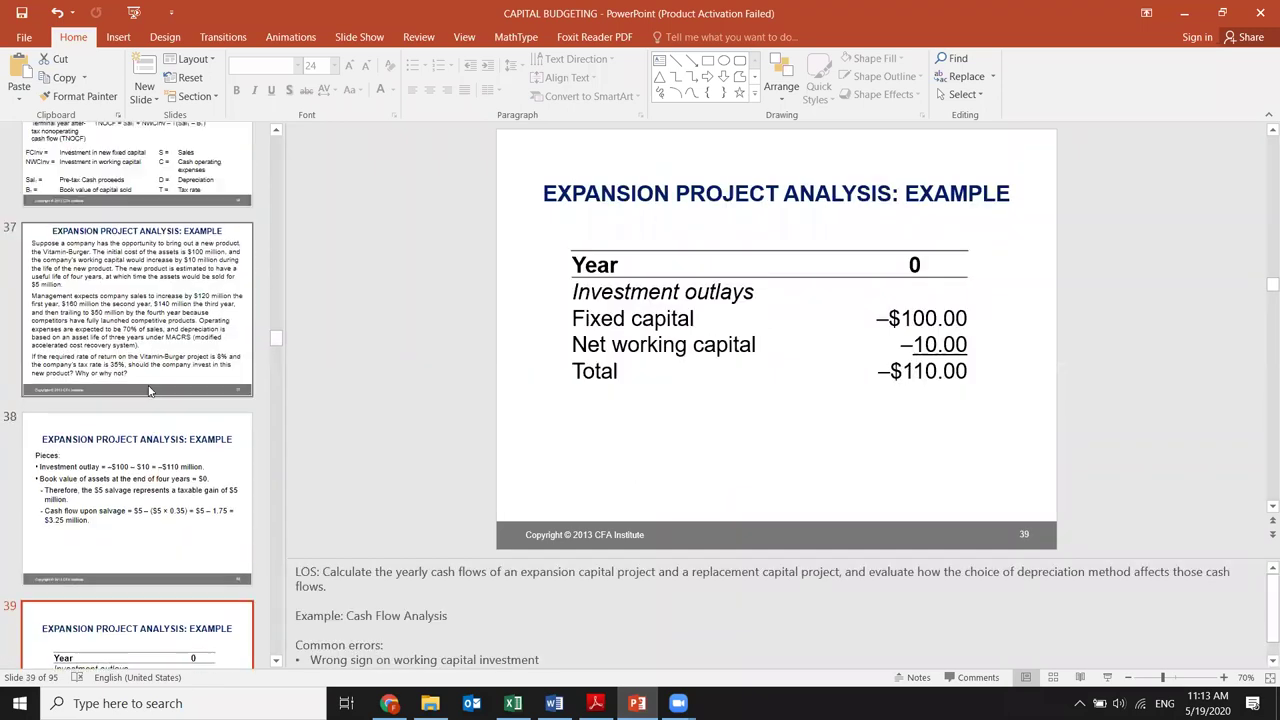
left_click(155, 305)
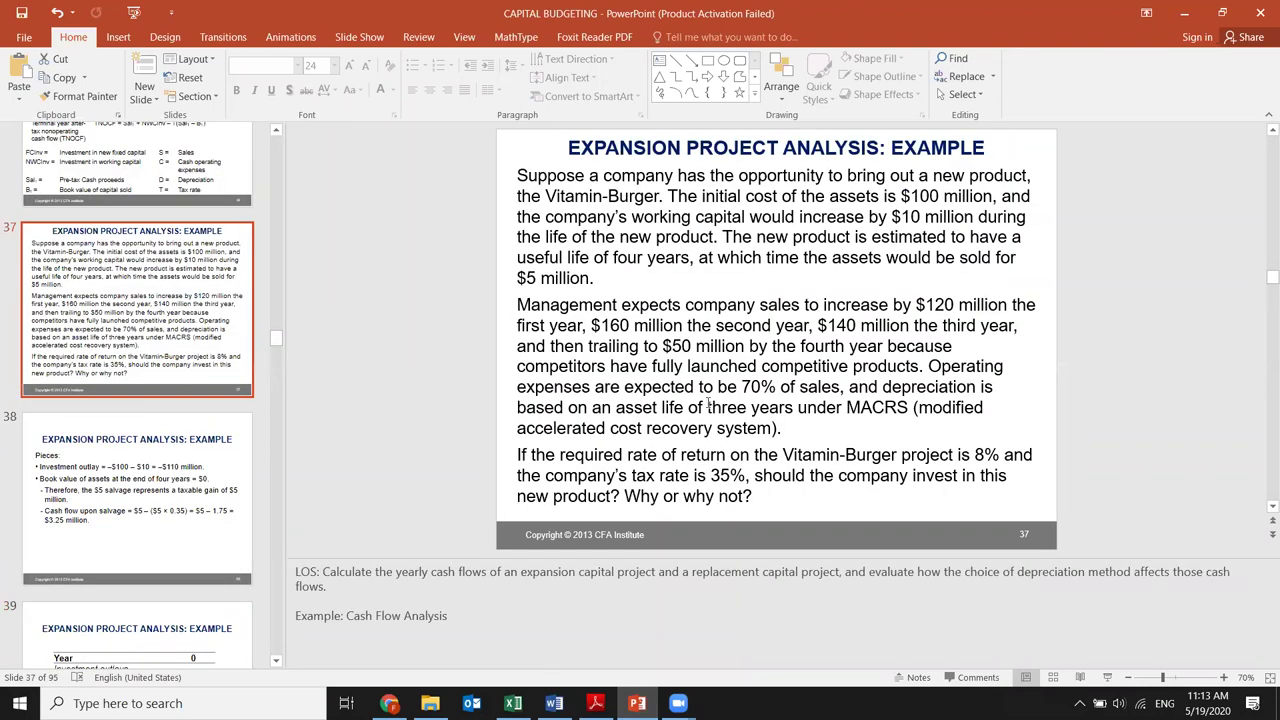
left_click_drag(709, 407, 765, 409)
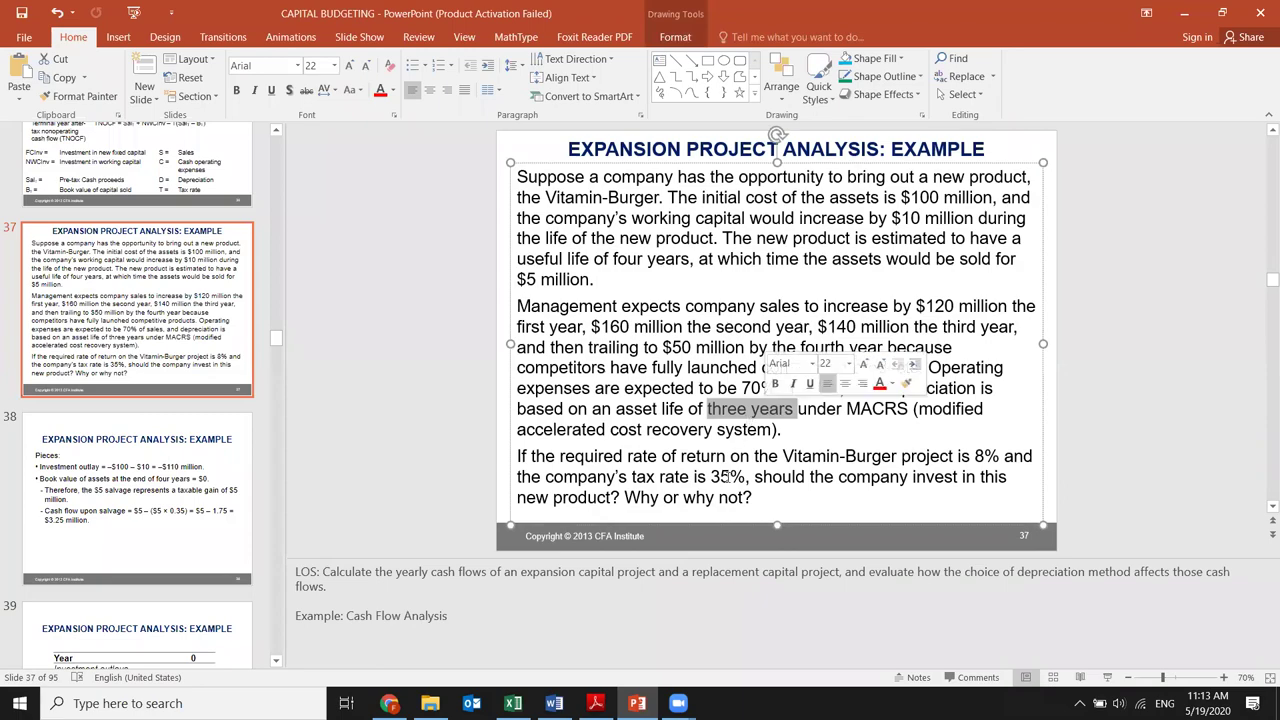
left_click(595, 703)
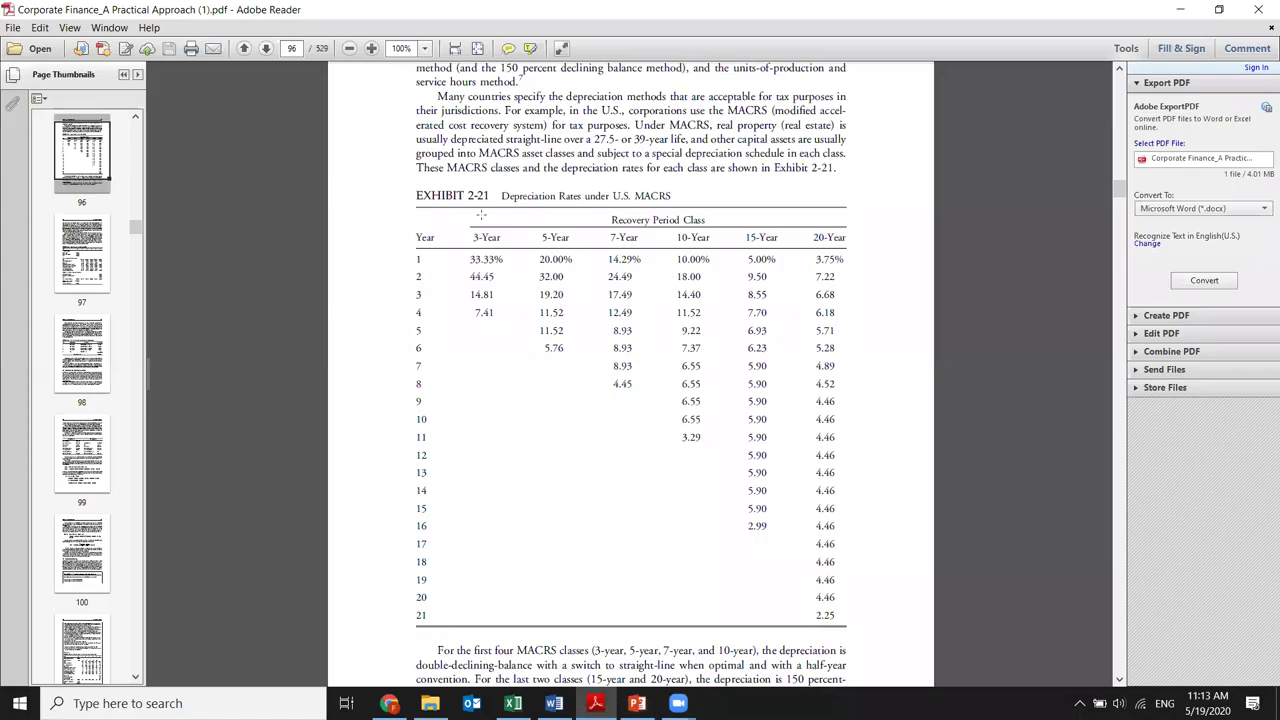
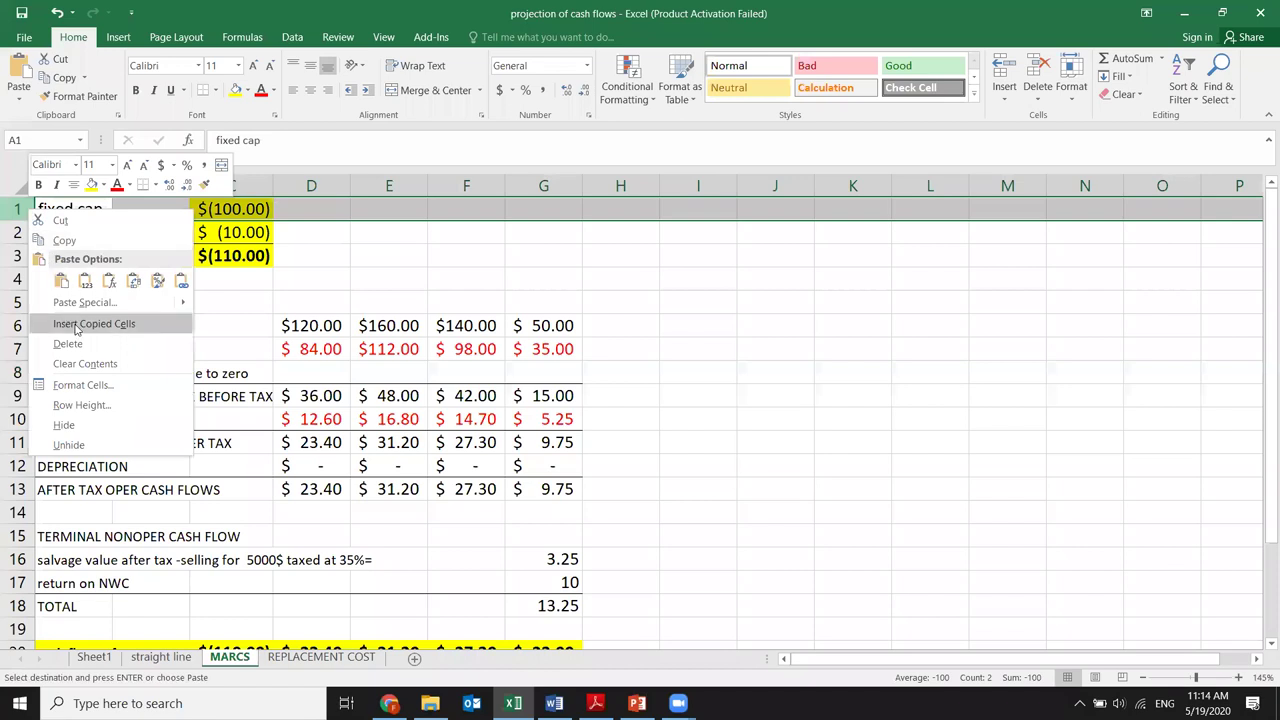
Step: Insert the copied YEAR heading row, years 0 to 4, above the fixed cap row on the MARCS sheet
left_click(86, 324)
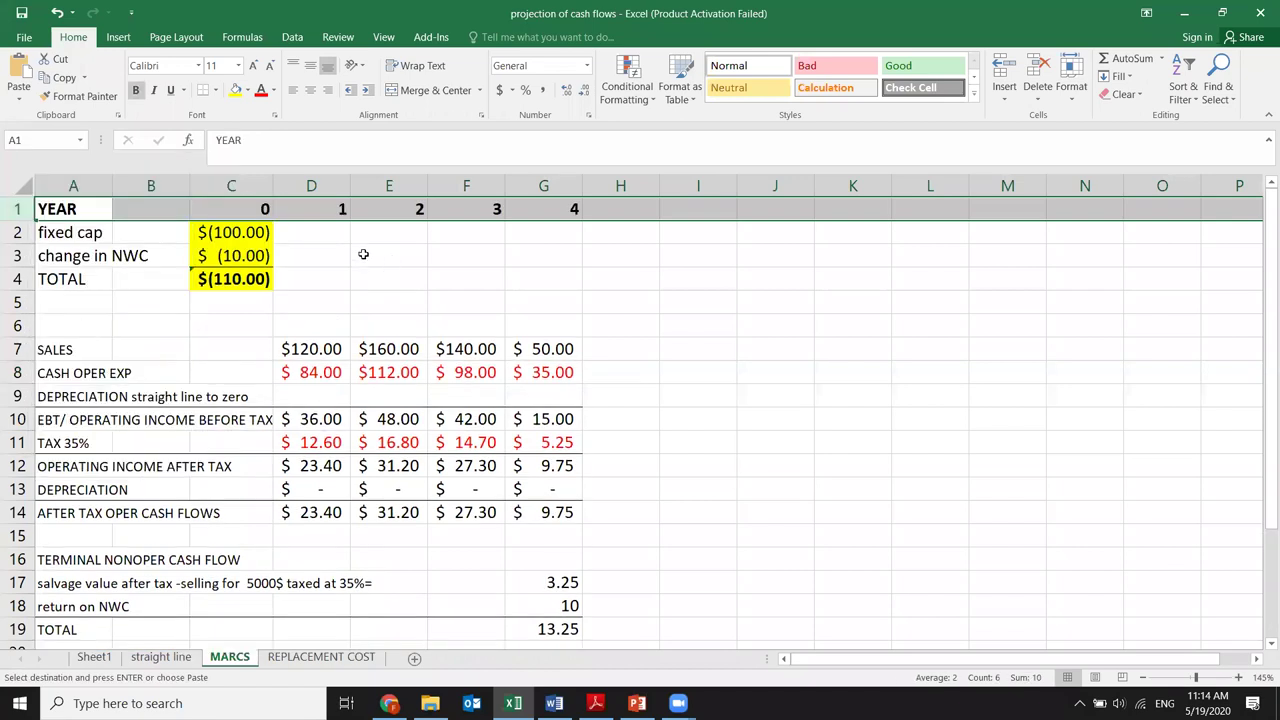
scroll(320, 410, "down", 3)
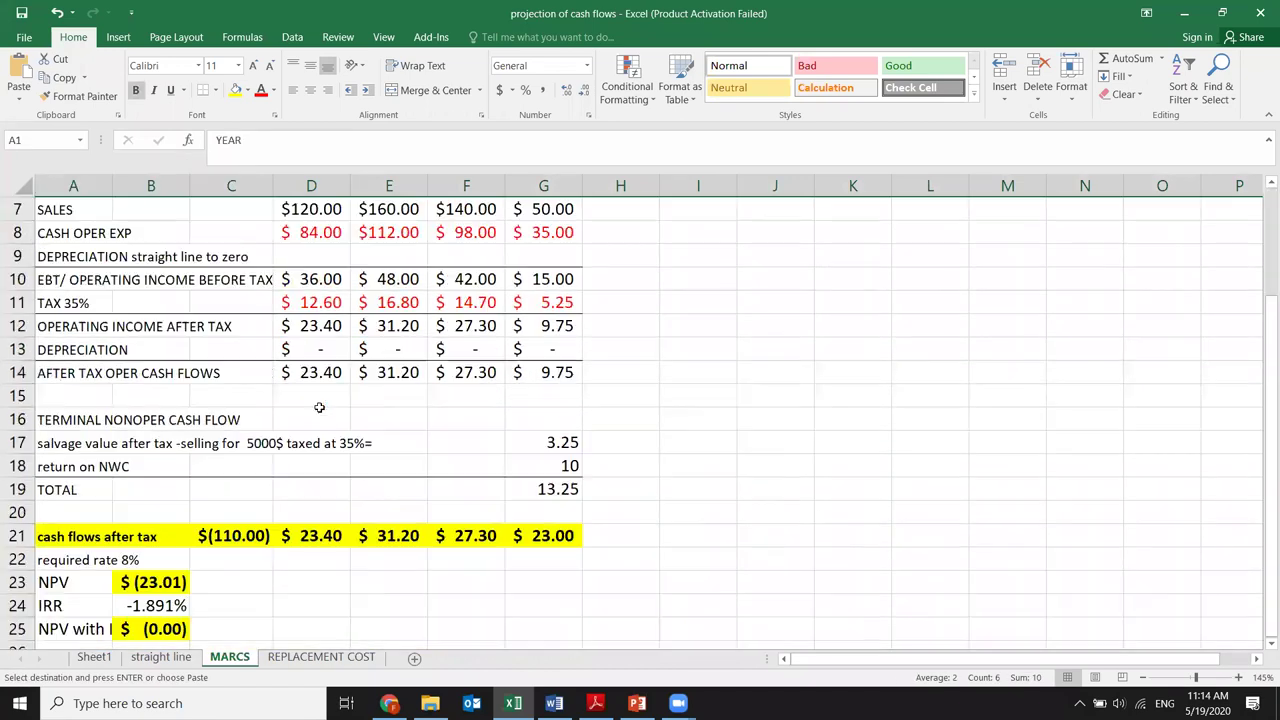
scroll(320, 400, "up", 3)
Step: Enter =0.33 in D9 as the year 1 depreciation rate
left_click(315, 391)
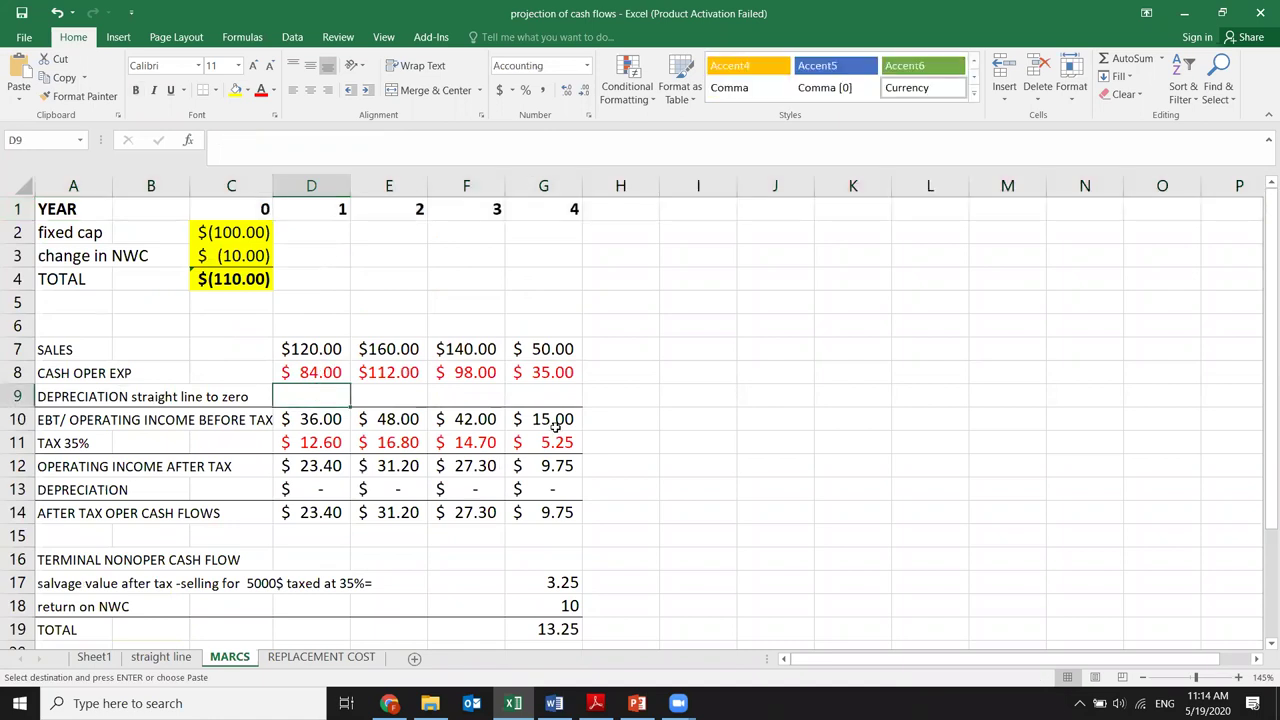
type("=0.33")
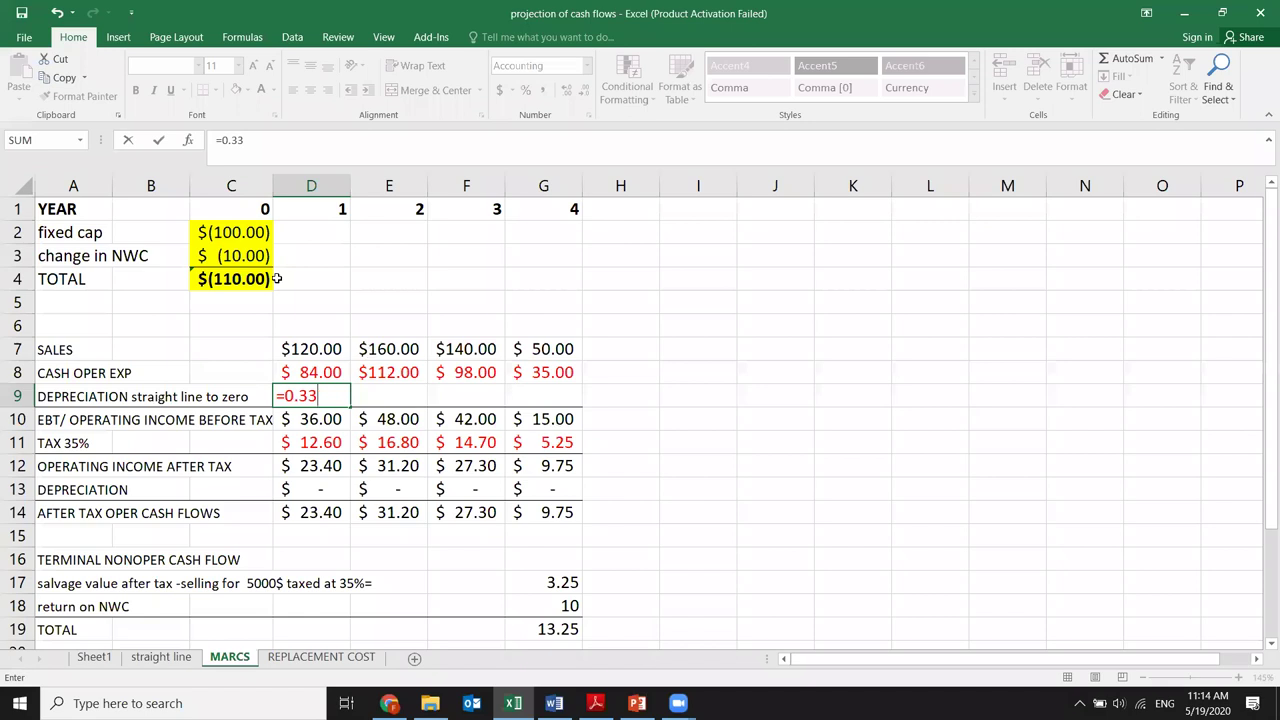
left_click(254, 231)
key("Down")
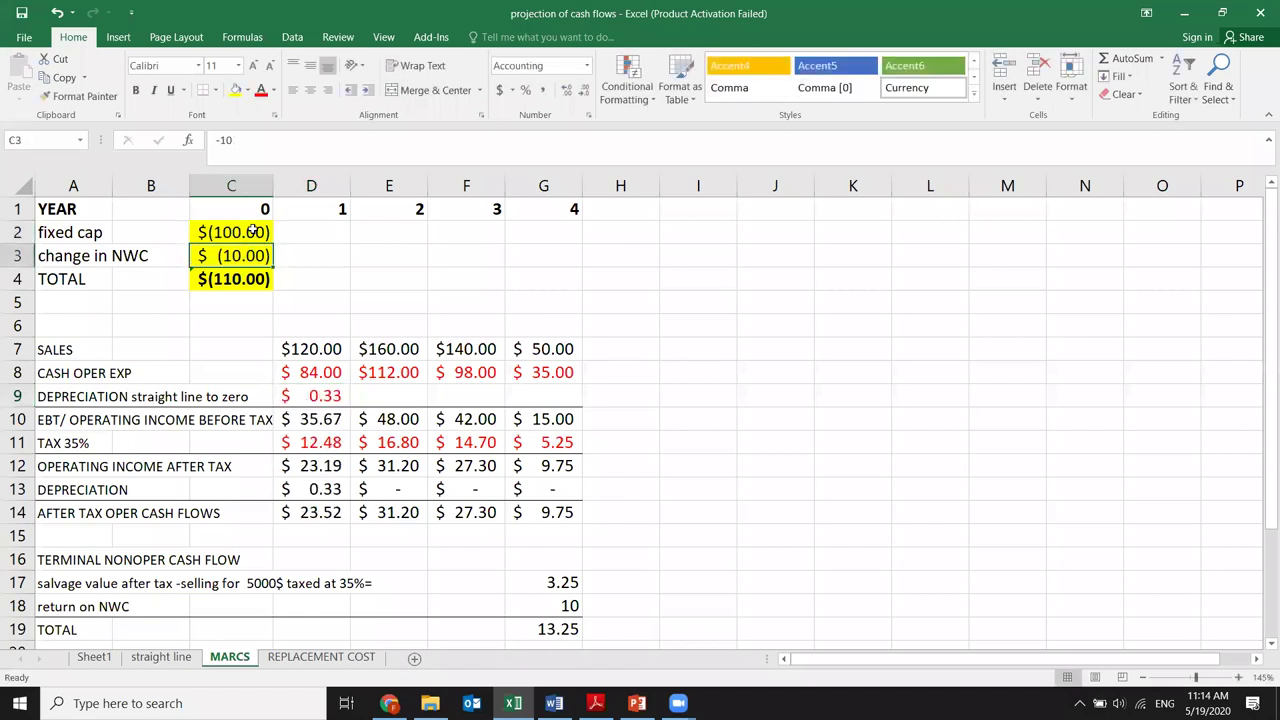
left_click(384, 394)
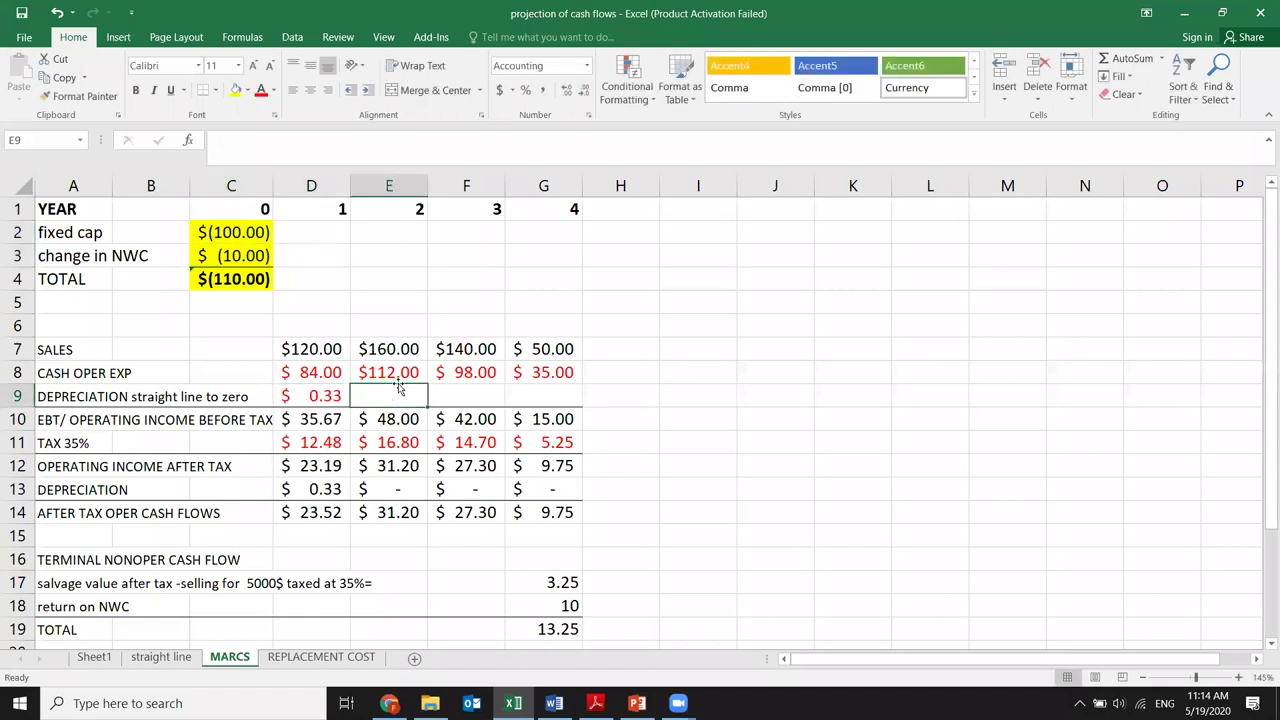
type("=")
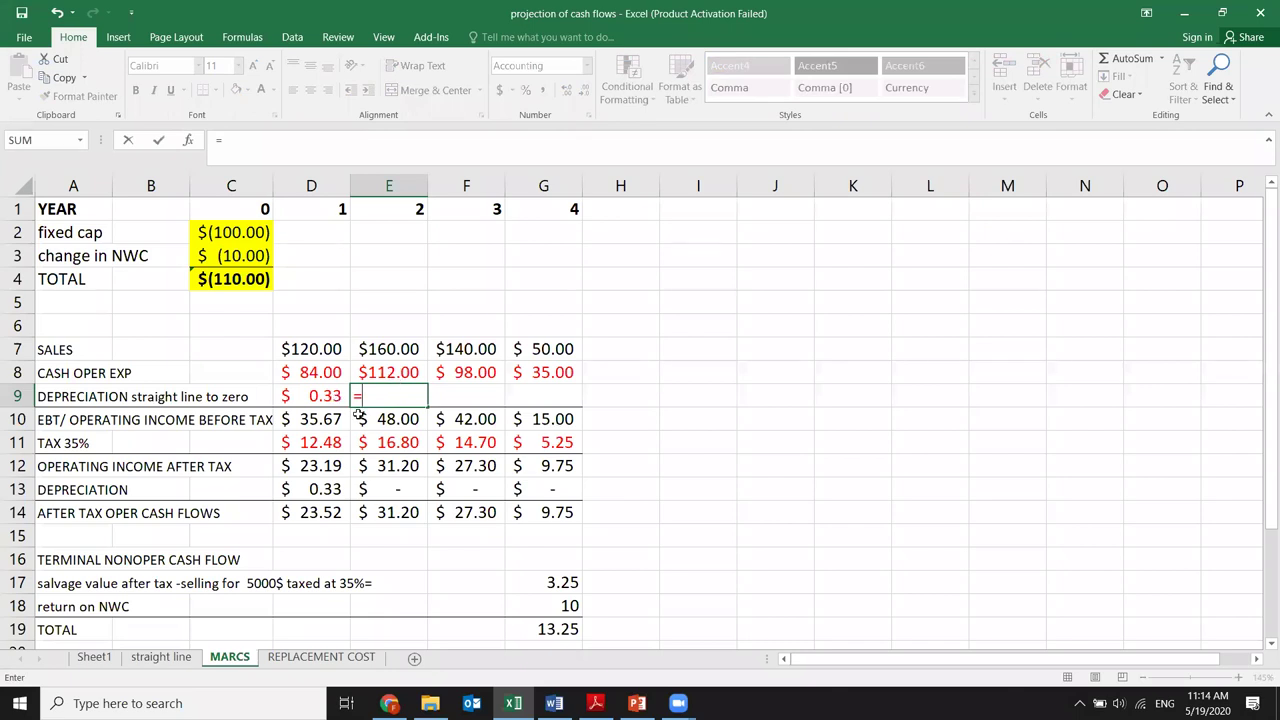
key("Escape")
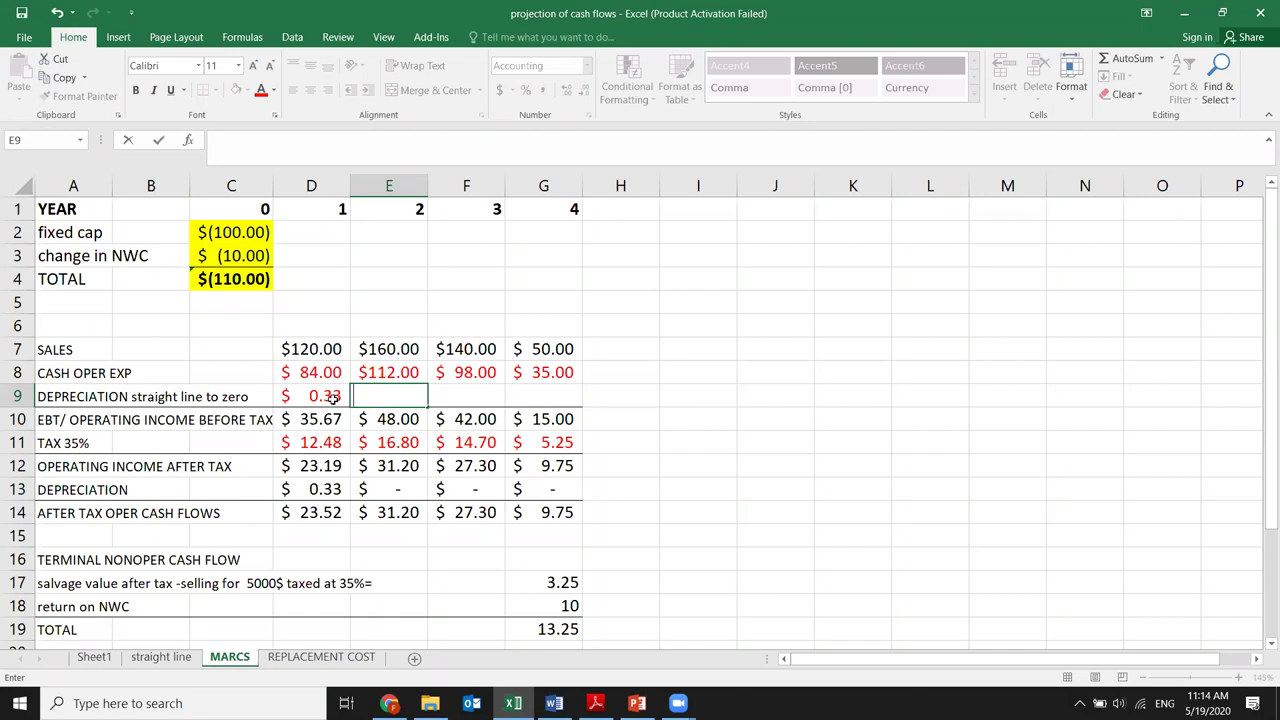
Step: Extend the year 1 depreciation formula in D9 to =0.33*C2 so the rate multiplies the fixed capital
double_click(331, 396)
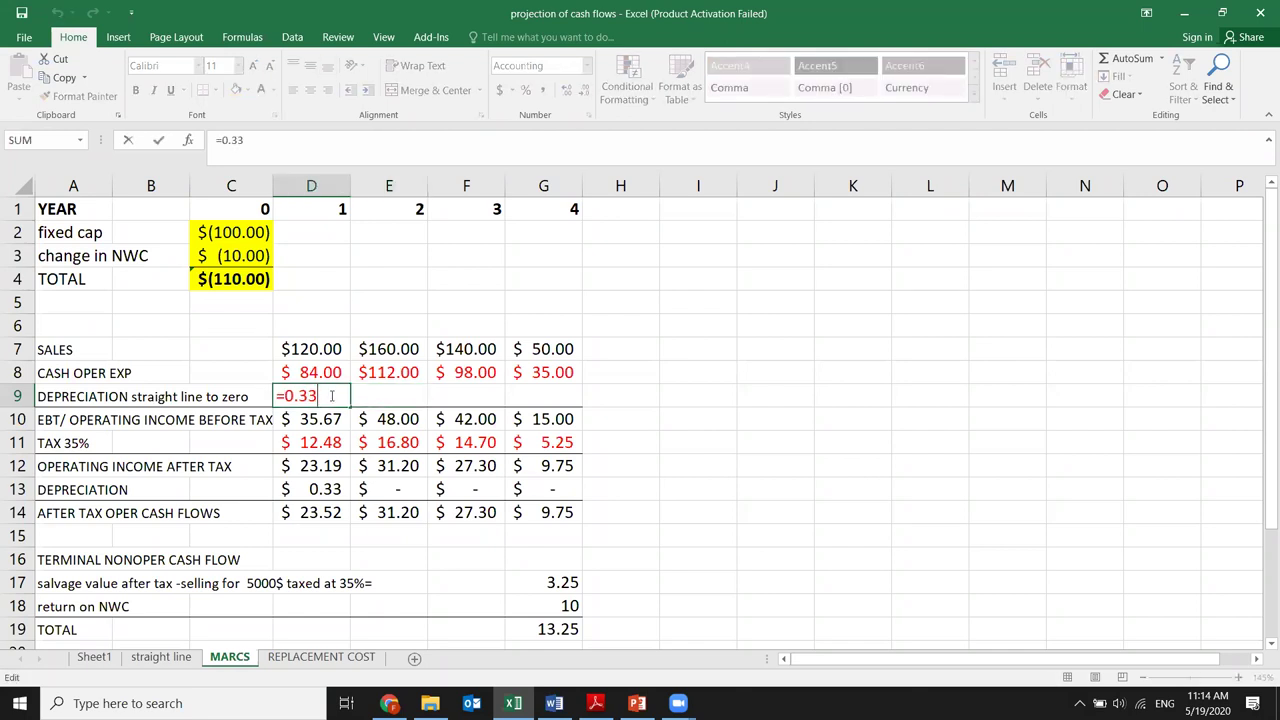
type("*")
left_click(235, 232)
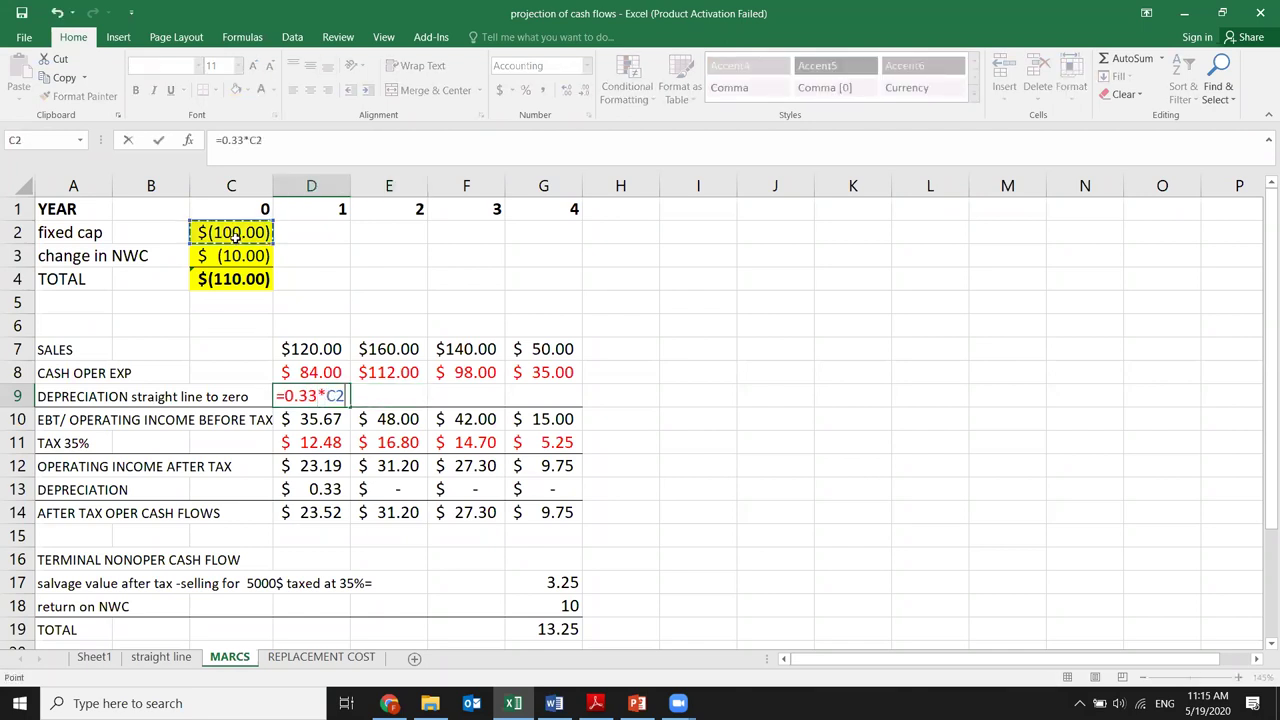
key("Return")
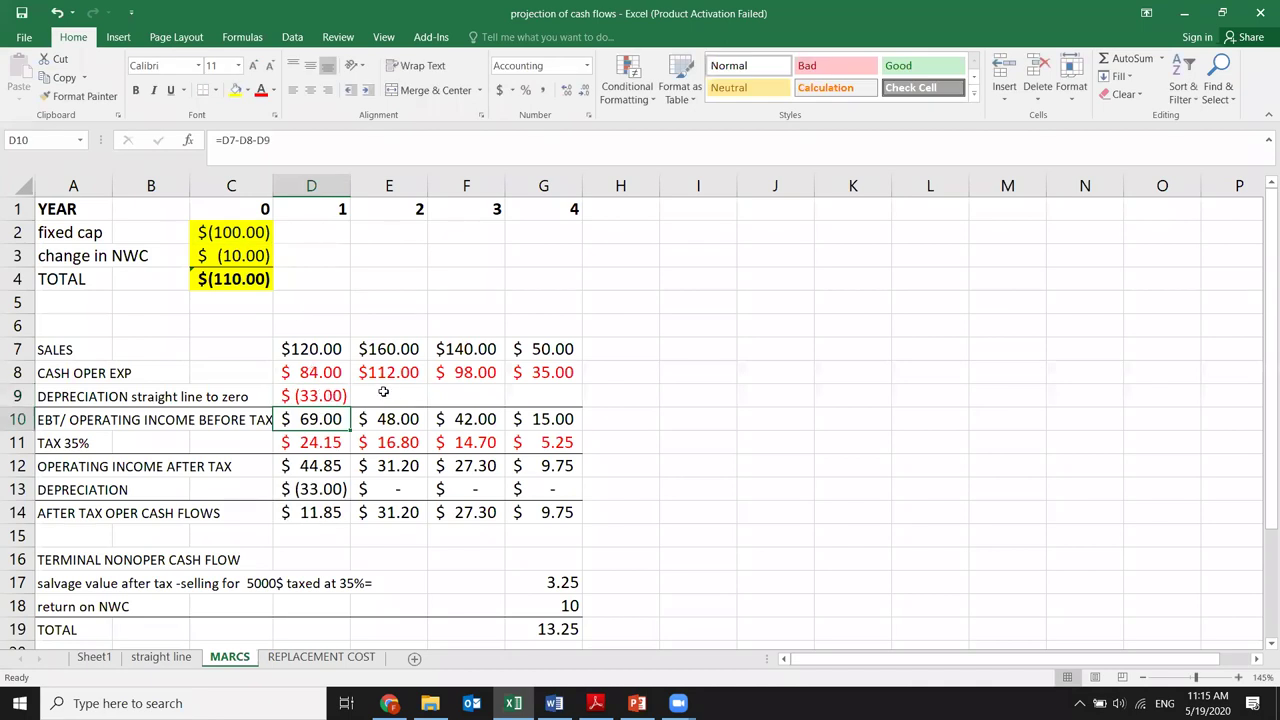
Step: Make the investment outlays positive, setting fixed cap in C2 to 100 and change in NWC in C3 to 10
left_click(320, 392)
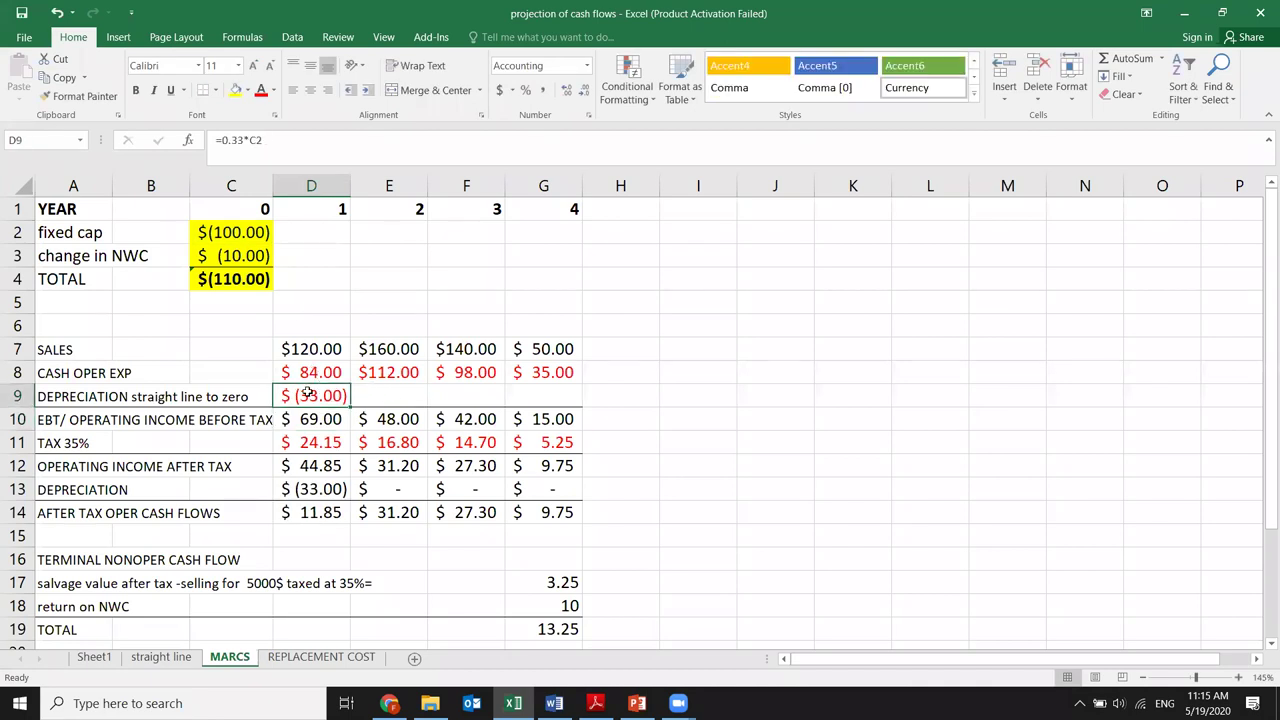
double_click(228, 231)
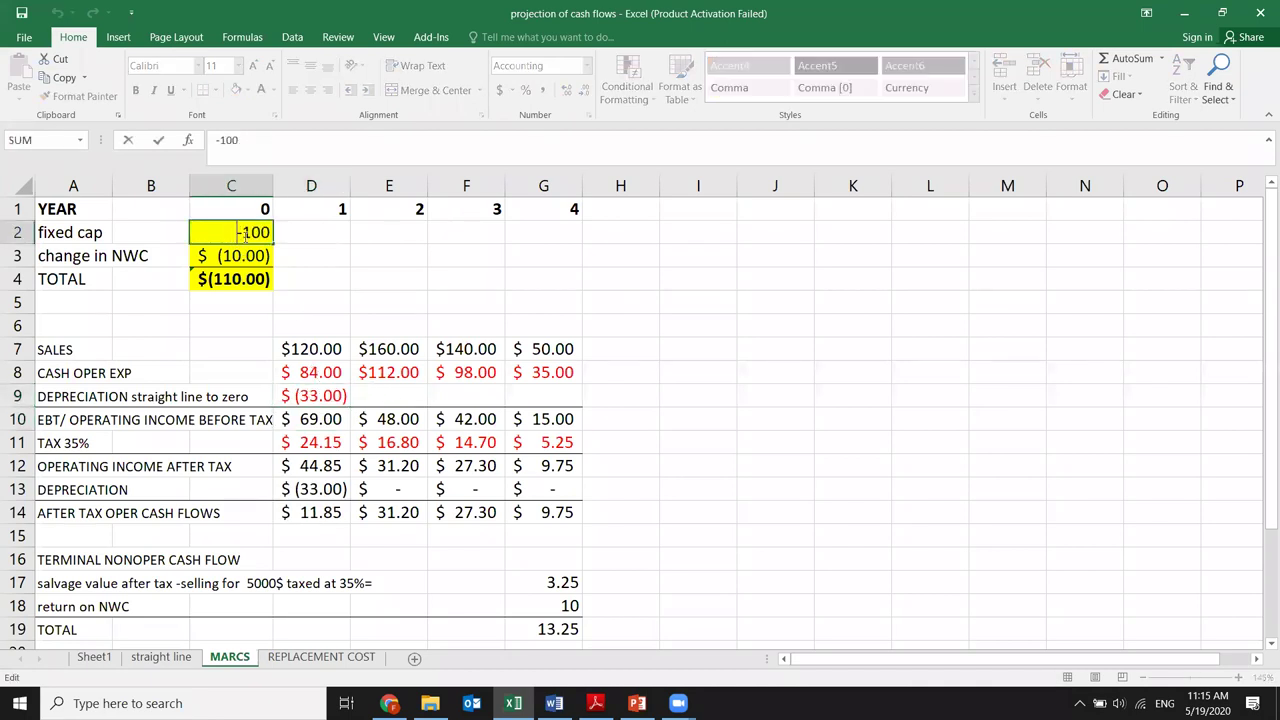
key("Delete")
key("Return")
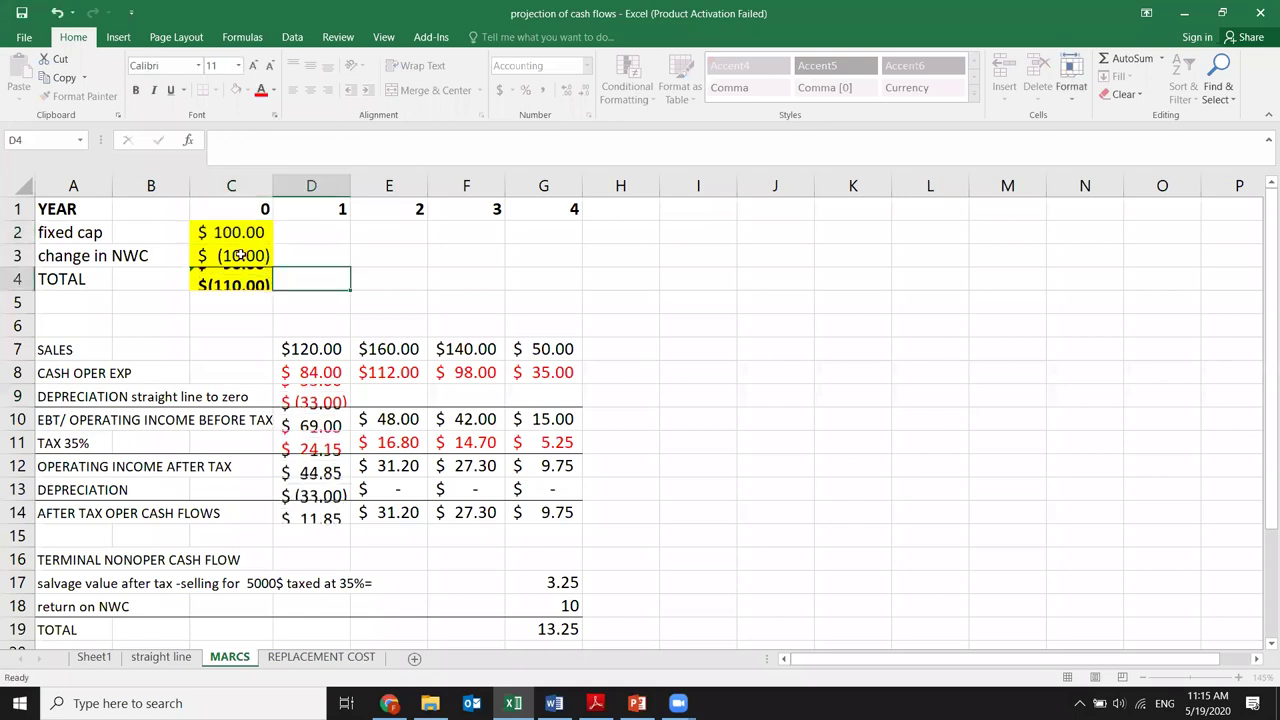
double_click(224, 256)
key("Delete")
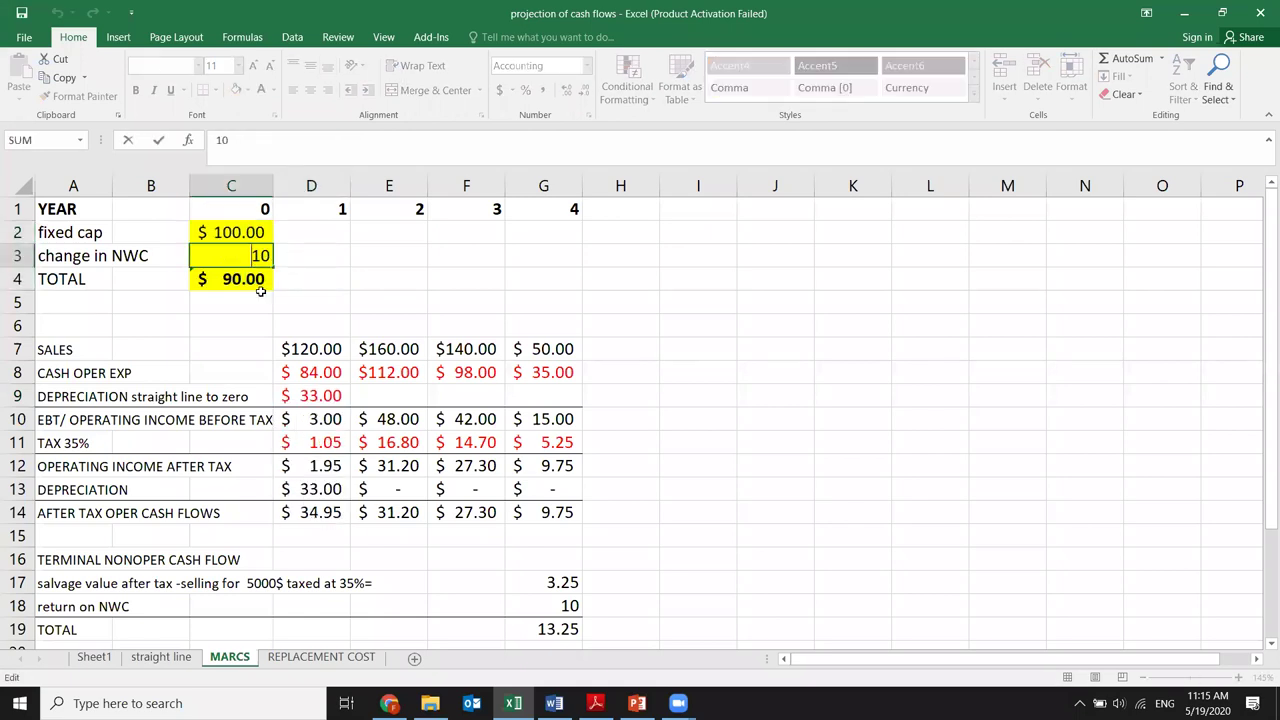
left_click(305, 280)
Step: Enter the year 2 depreciation in E9 as =.4445*C2, checking the rate in the MACRS table
left_click(322, 396)
left_click(379, 393)
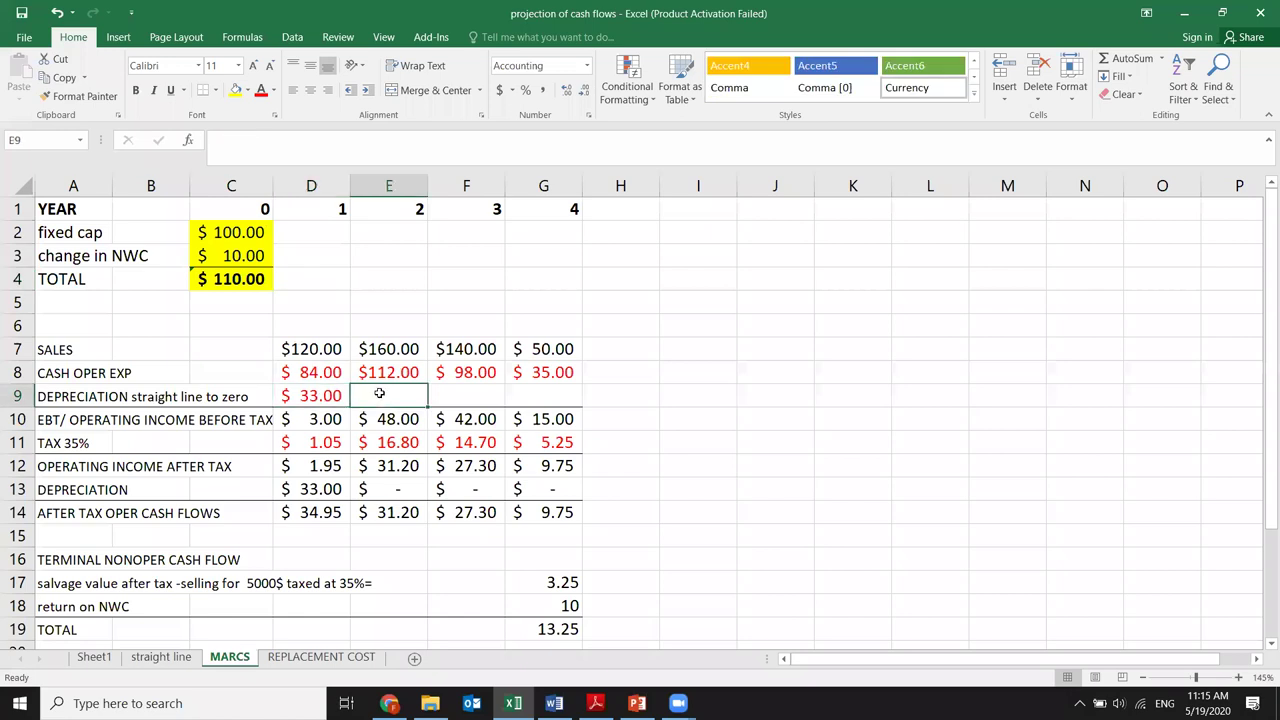
type("=")
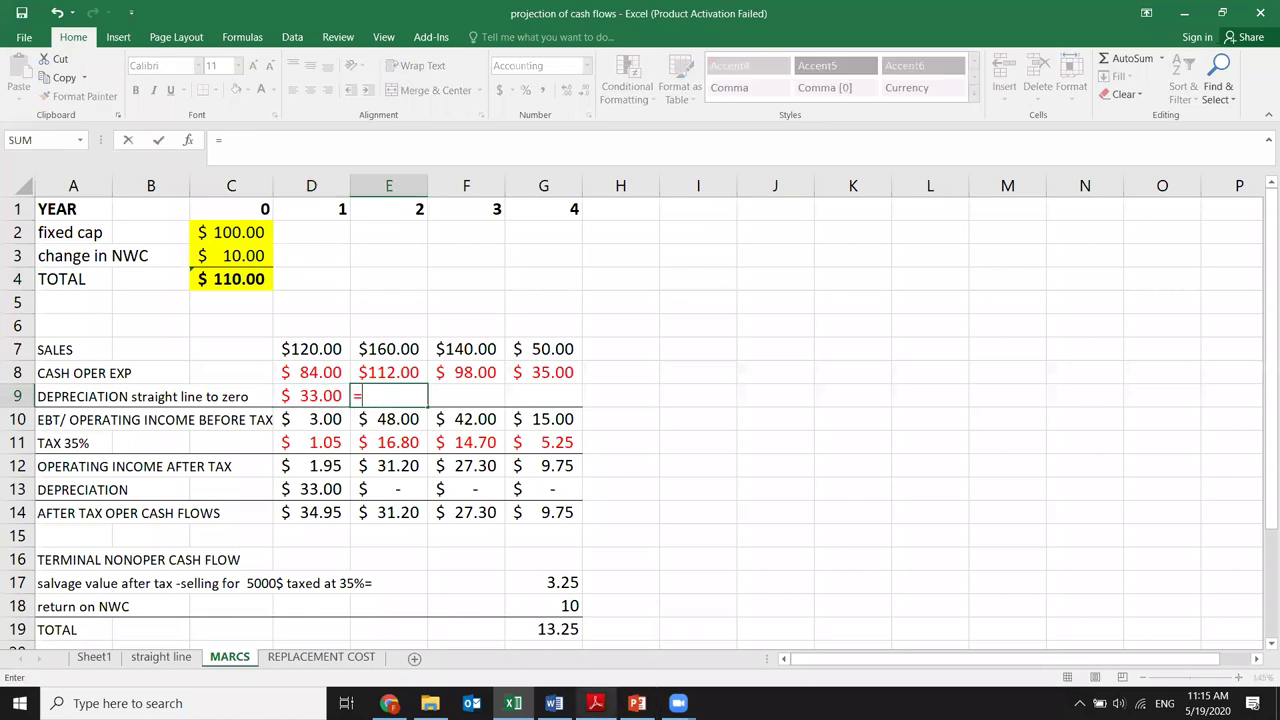
left_click(595, 703)
left_click(513, 703)
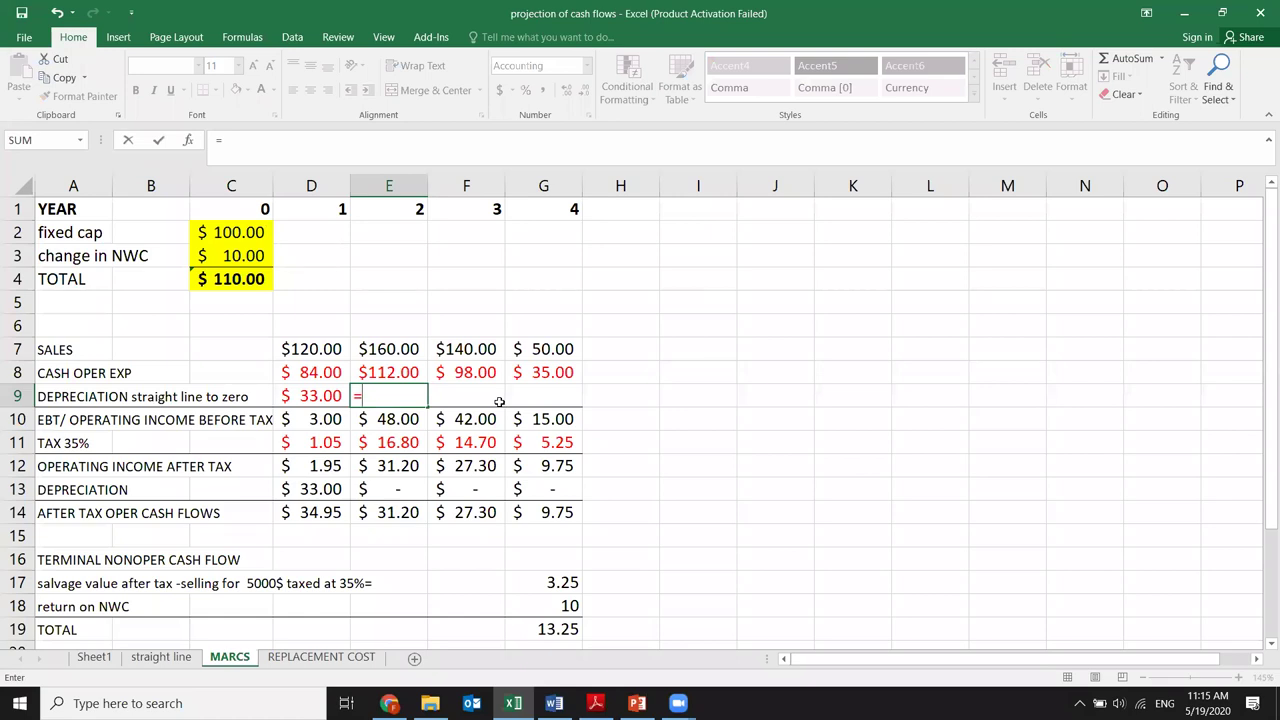
type(".4445*")
left_click(230, 233)
key("Return")
Step: Enter the year 3 depreciation in F9 as =.1481*C2, checking the three-year class rate in the textbook's MACRS table
left_click(472, 390)
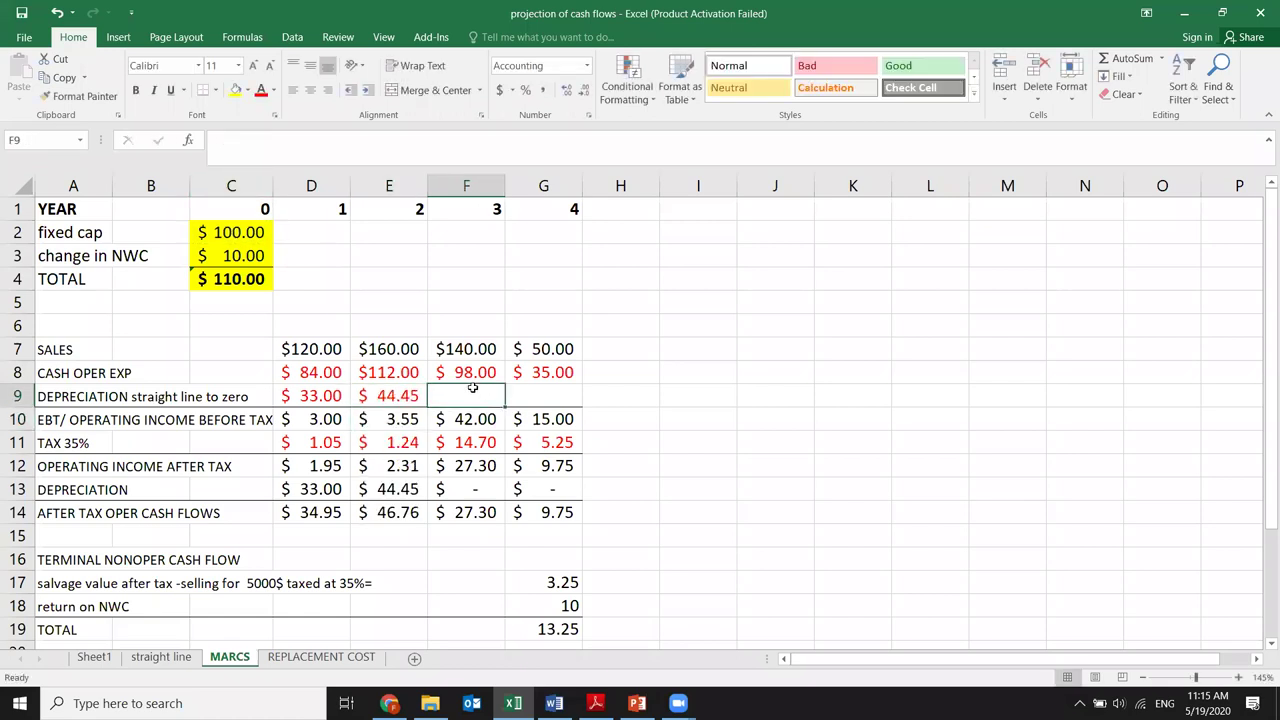
type("=")
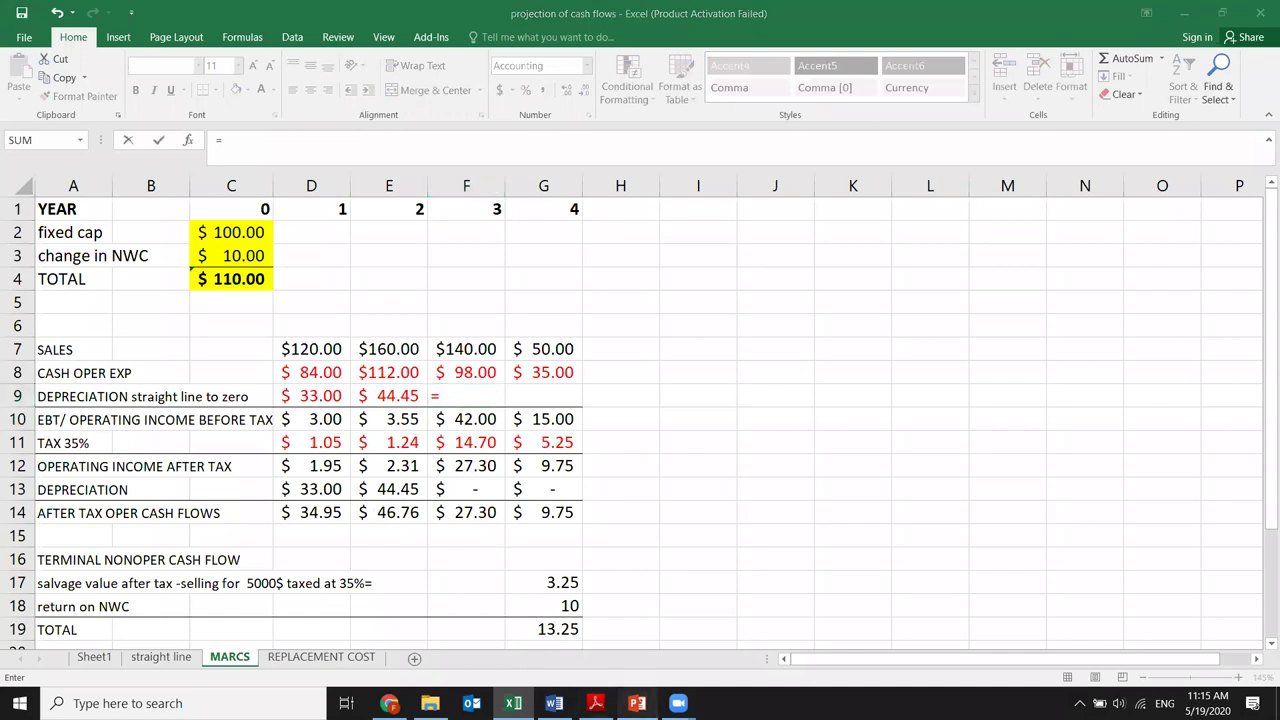
key("alt+Tab")
key("alt+Tab")
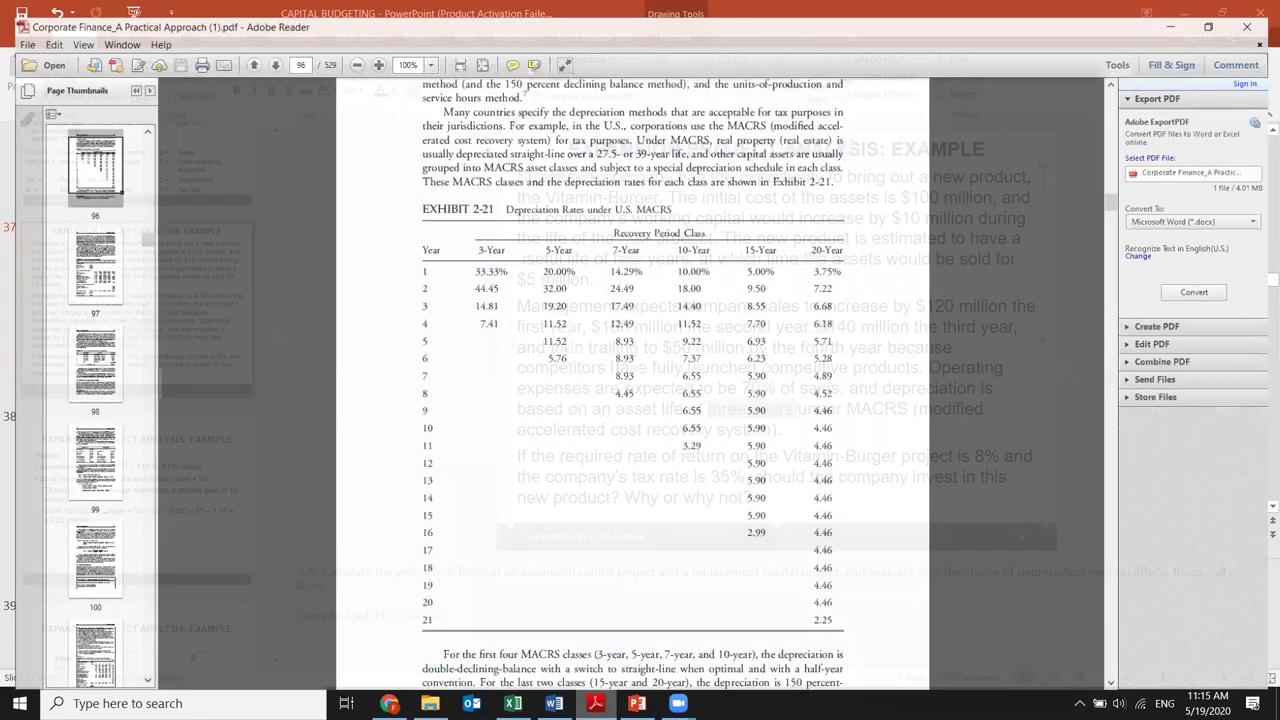
key("alt+Tab")
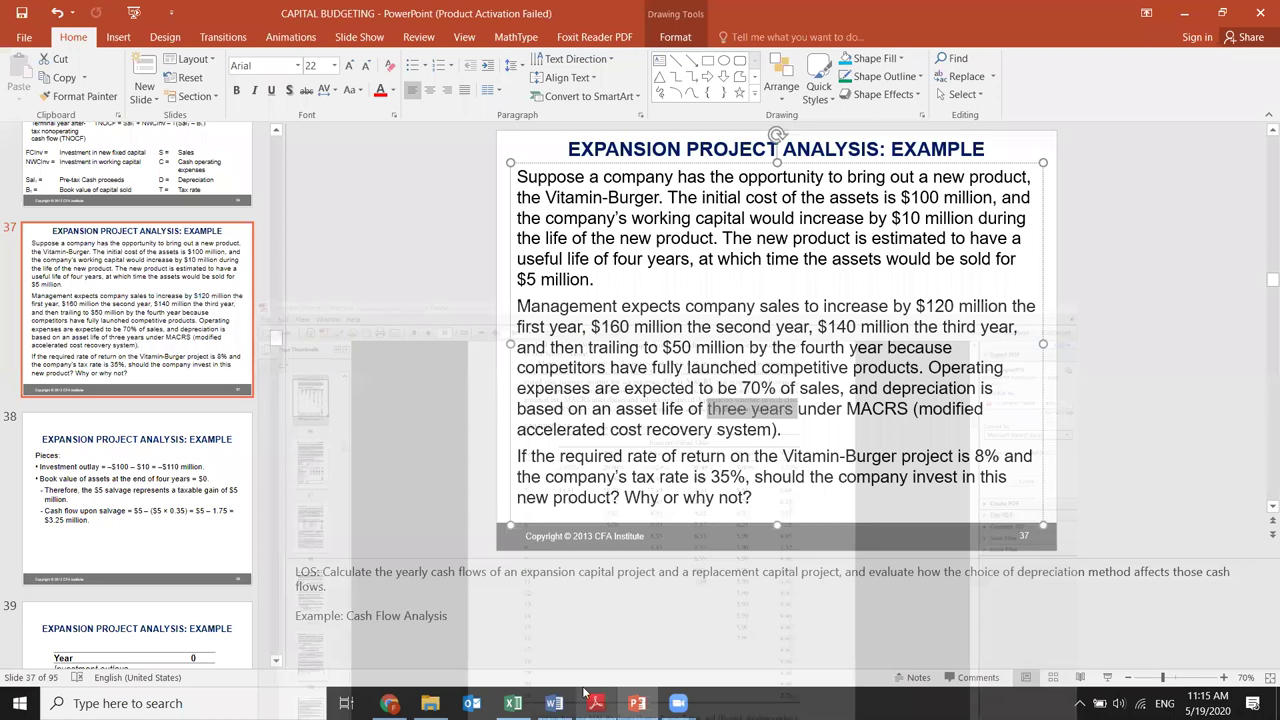
left_click(513, 703)
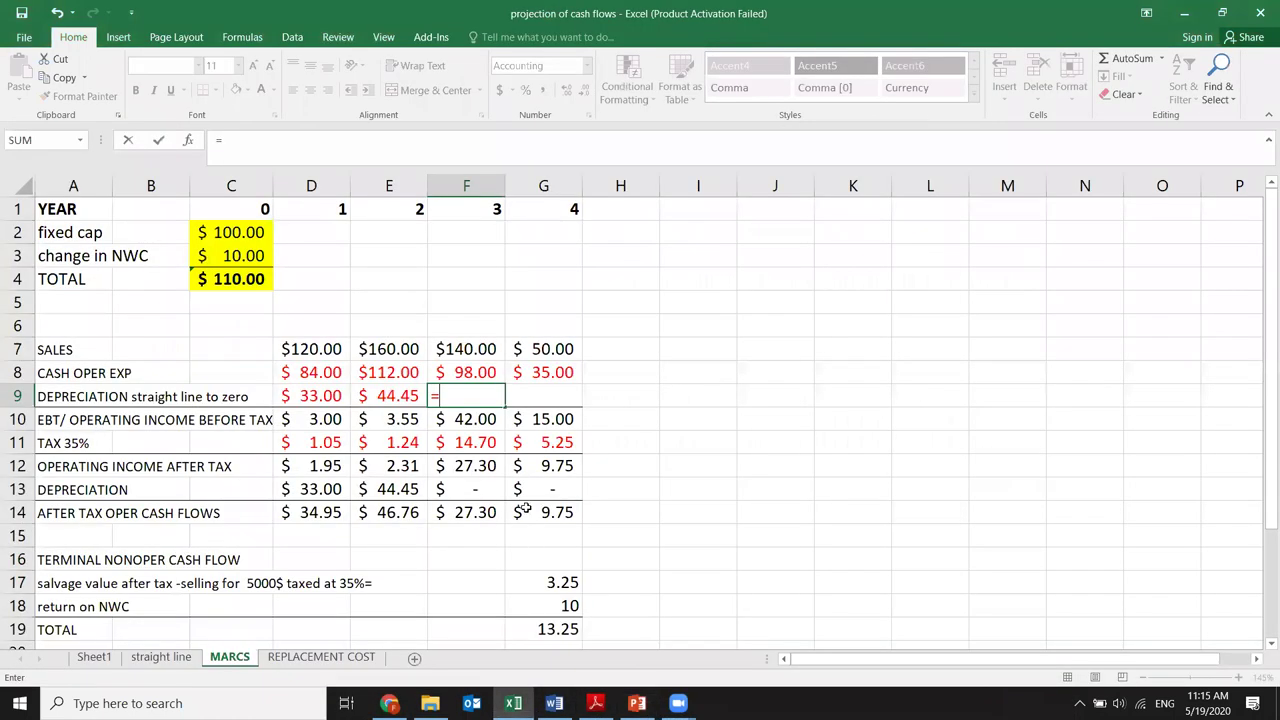
type(".1481*")
left_click(238, 233)
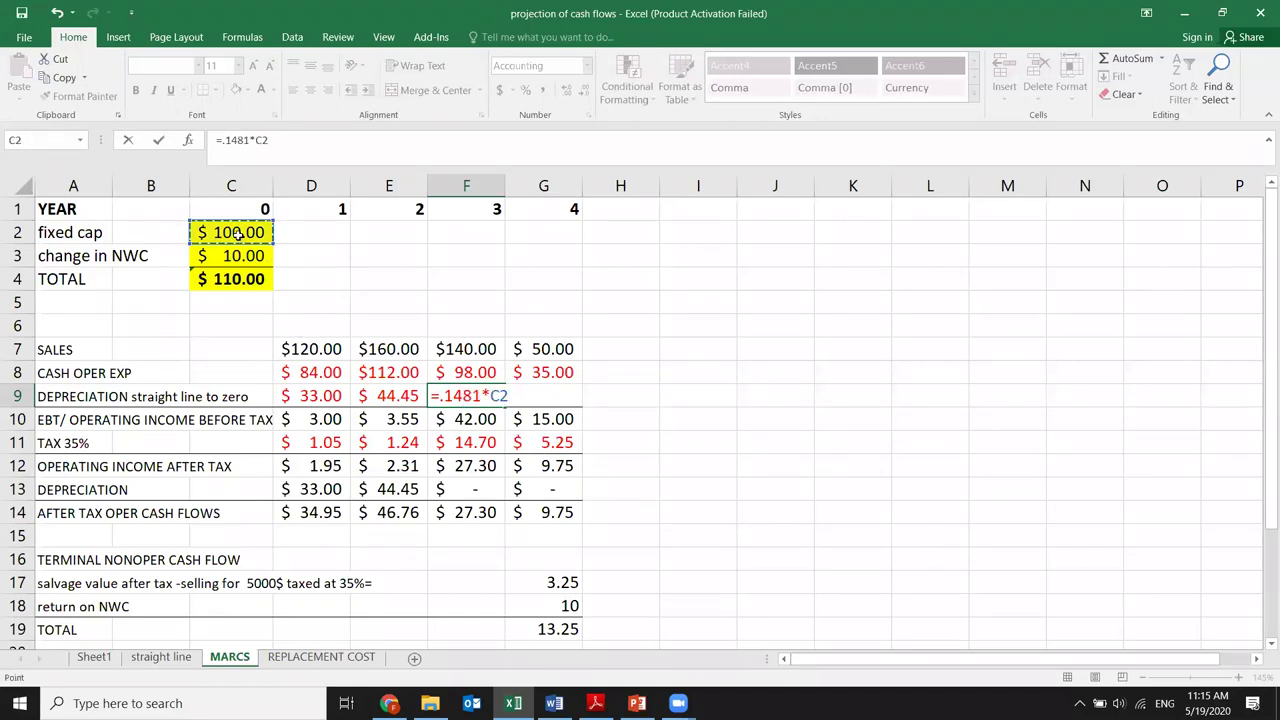
key("Return")
Step: Enter the year 4 depreciation in G9 as =0.0741*C2, taking the rate from the MACRS table
left_click(518, 392)
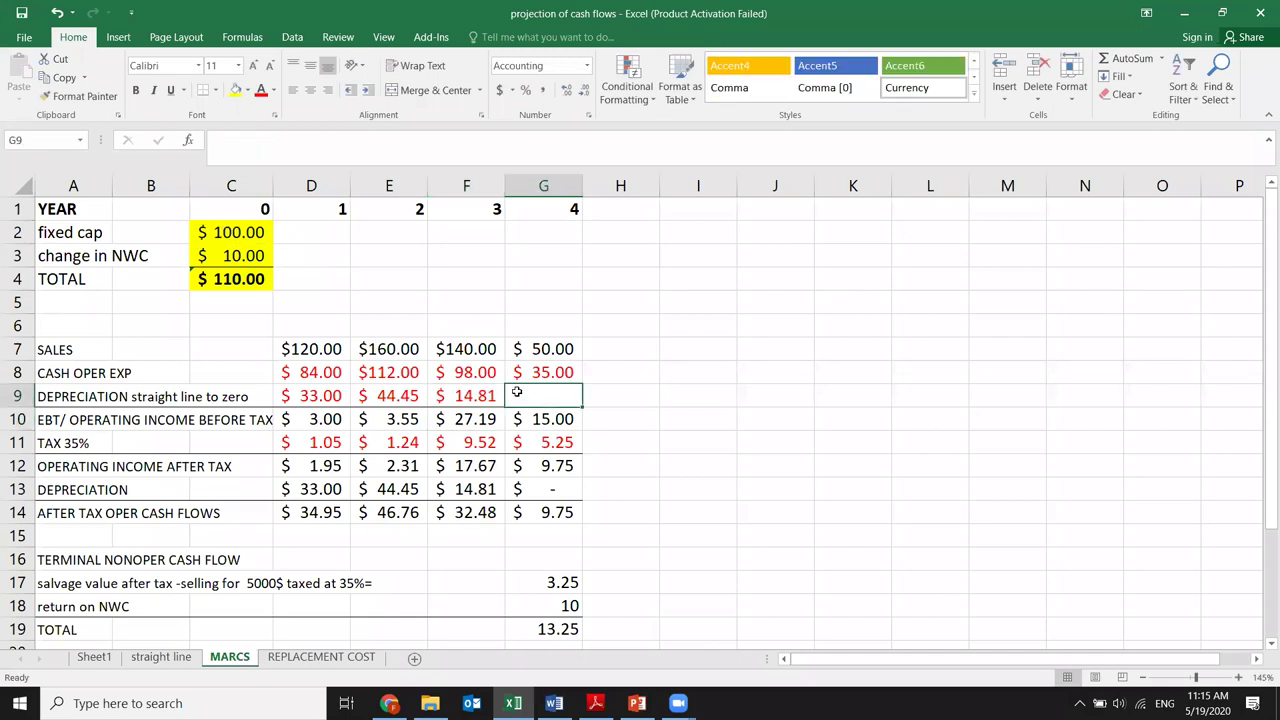
type("=")
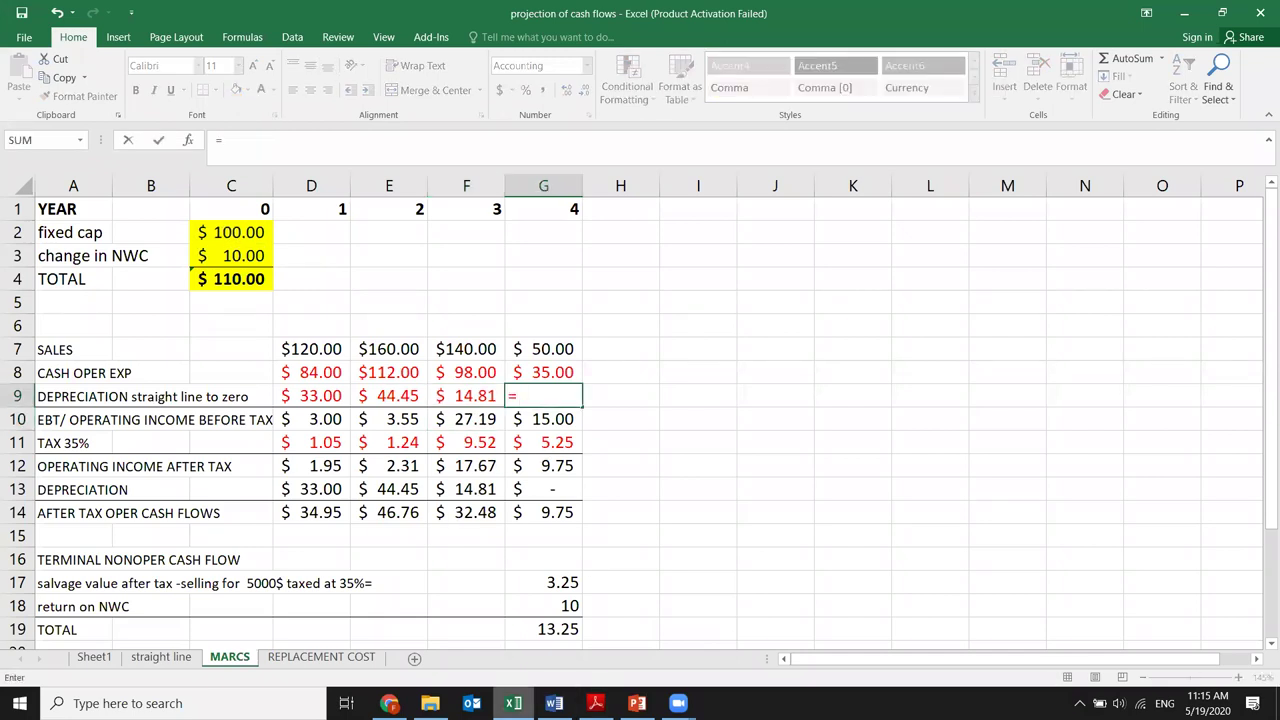
mouse_move(595, 703)
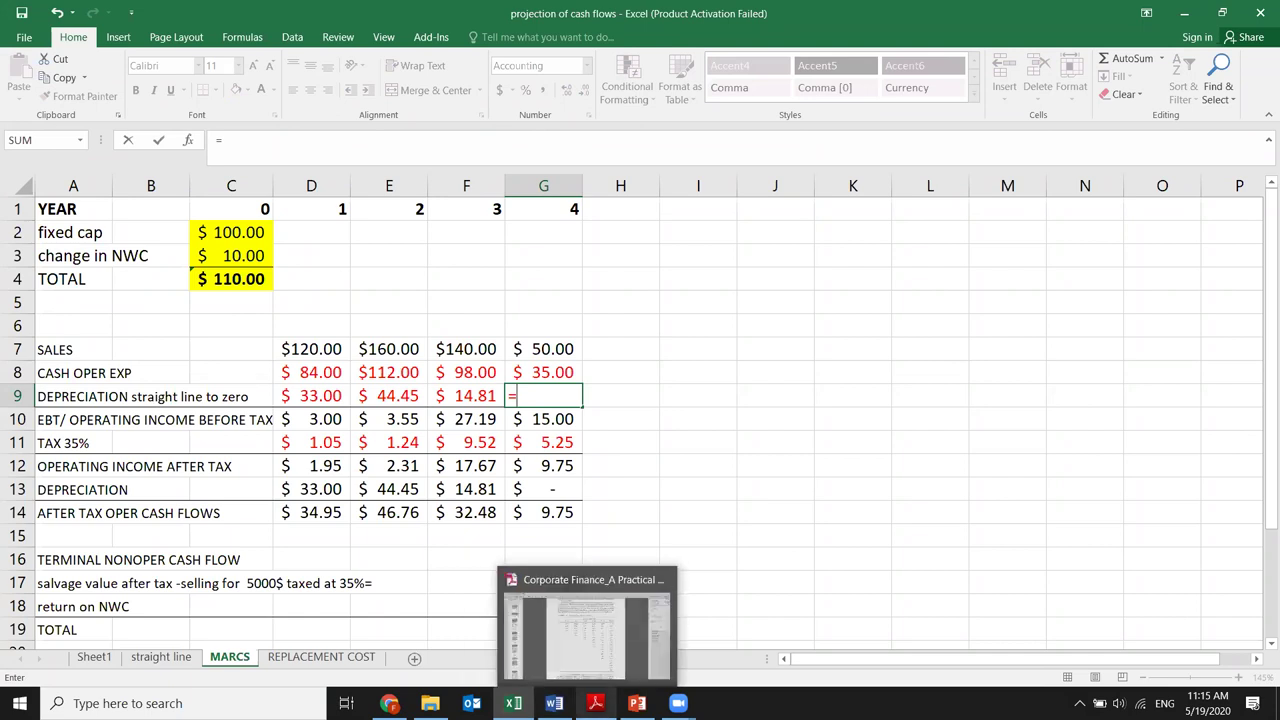
type("0.0741")
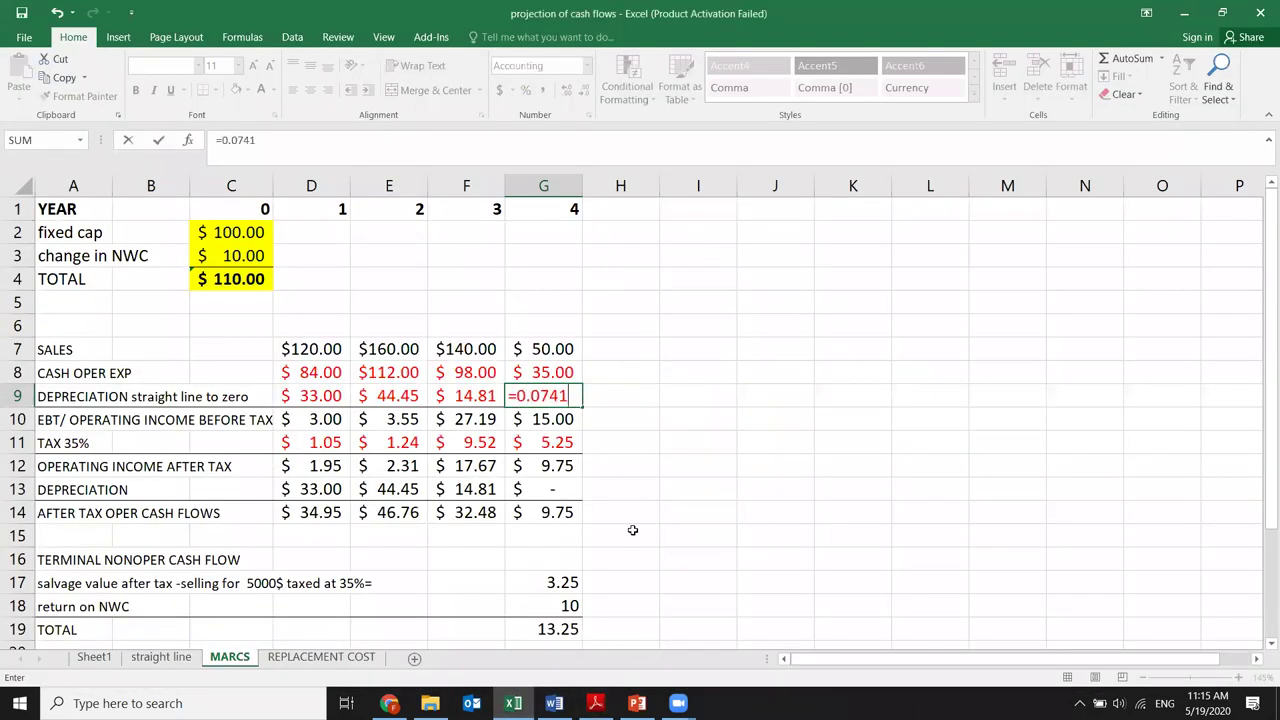
type("*")
left_click(237, 233)
key("Return")
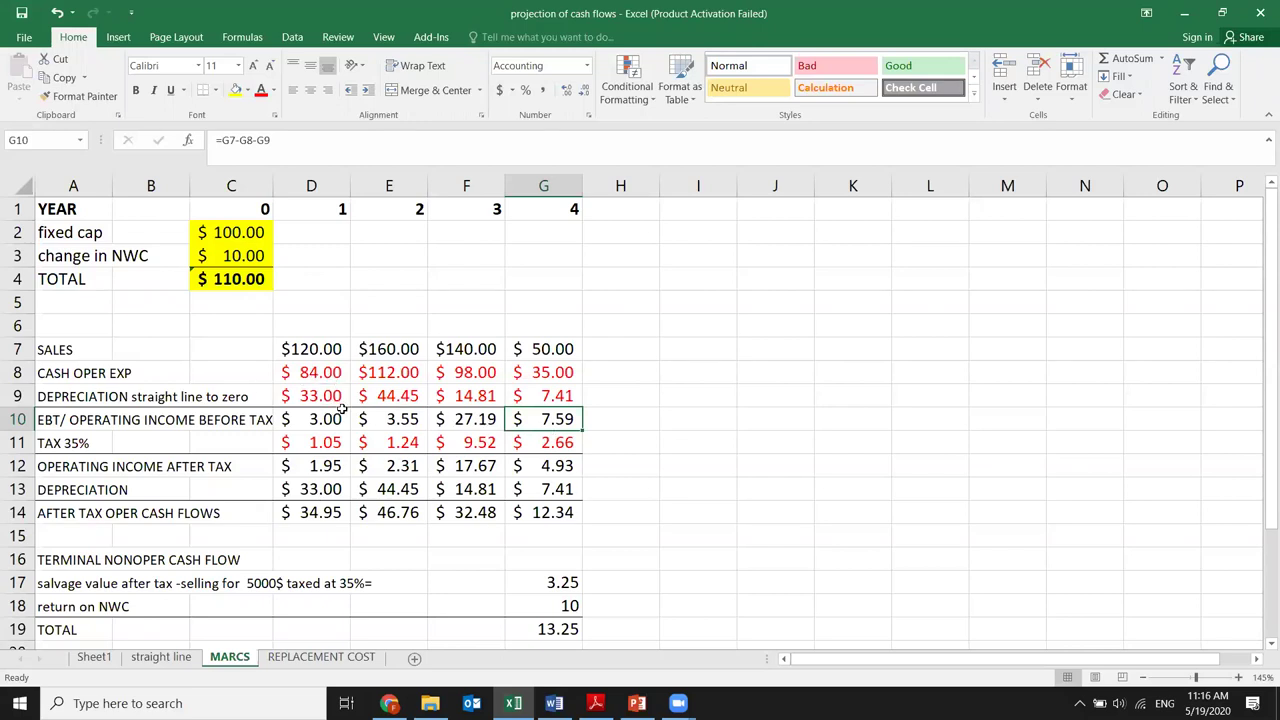
Step: Review the depreciation, tax, operating income after tax and after-tax operating cash flow rows for years 1 to 4
left_click_drag(309, 394, 568, 398)
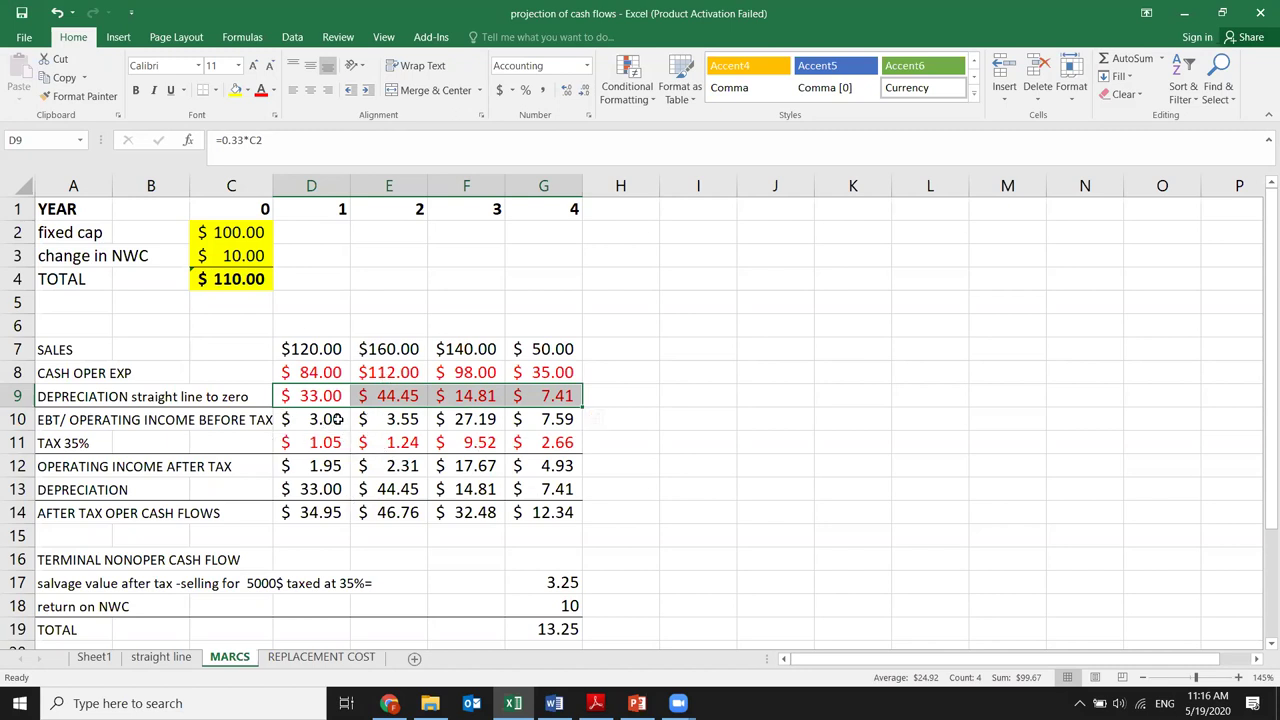
left_click_drag(93, 432, 563, 442)
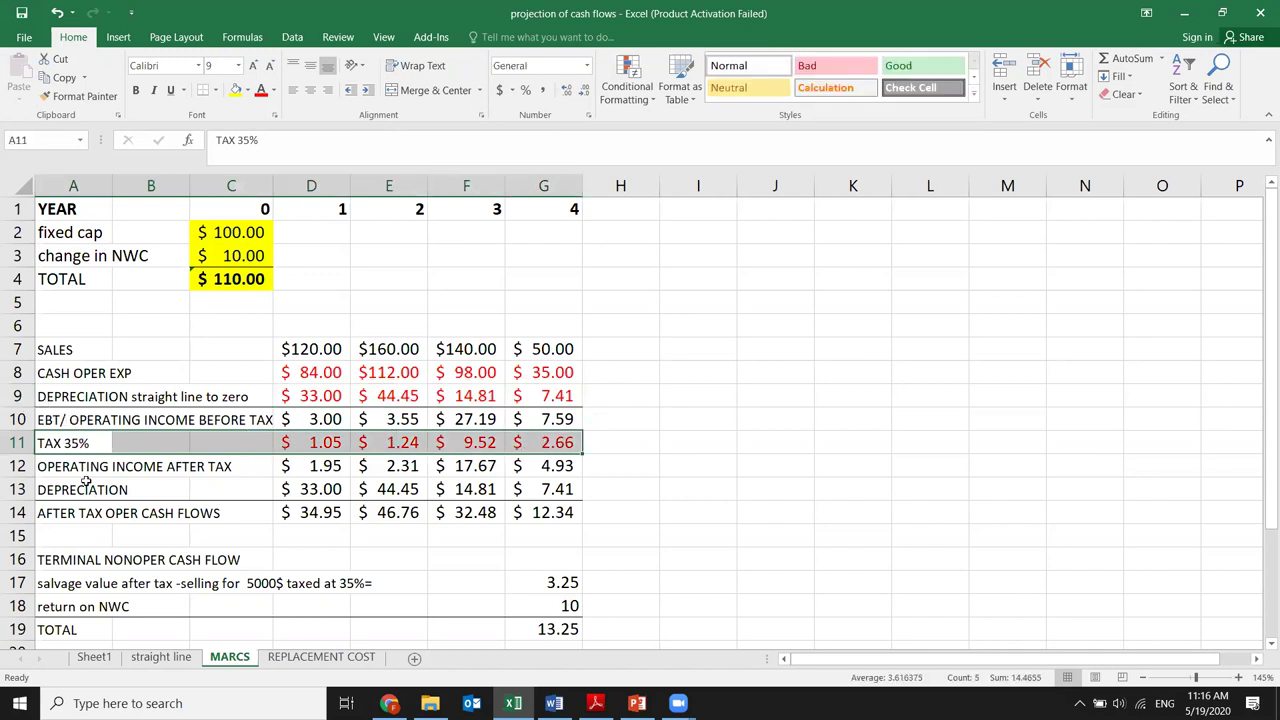
left_click_drag(52, 470, 258, 476)
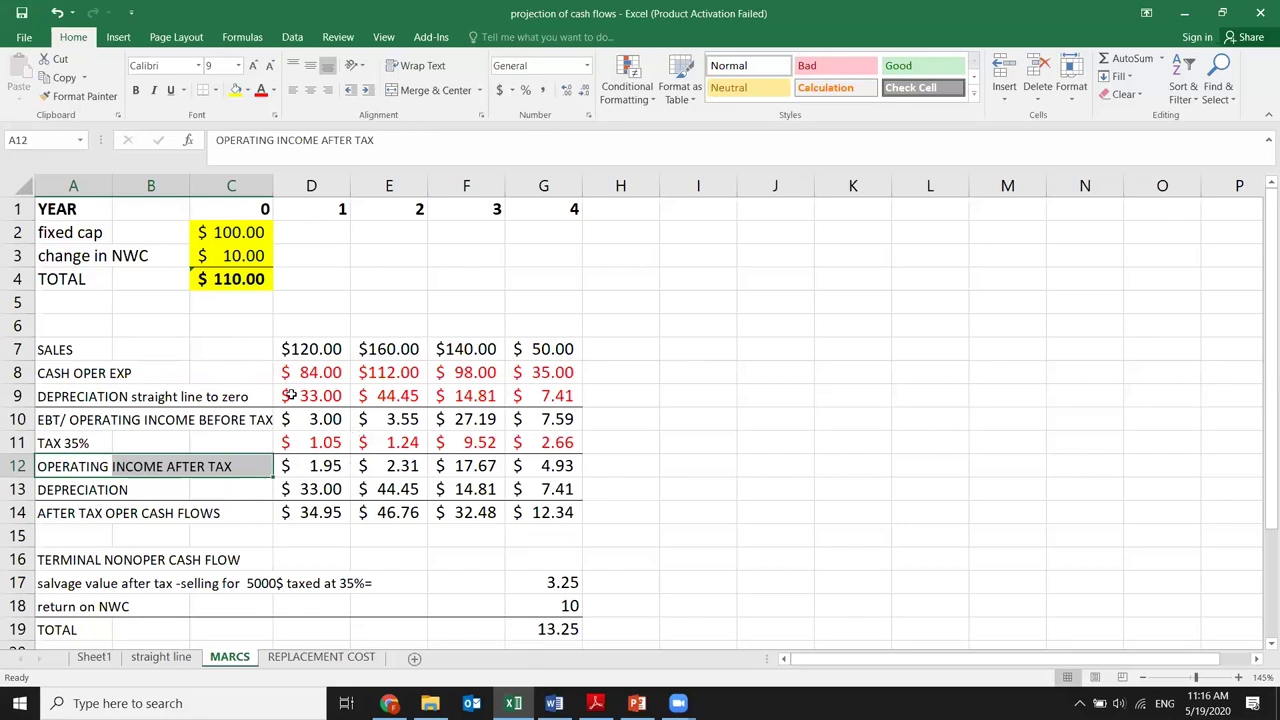
left_click_drag(70, 516, 538, 514)
left_click_drag(322, 512, 558, 512)
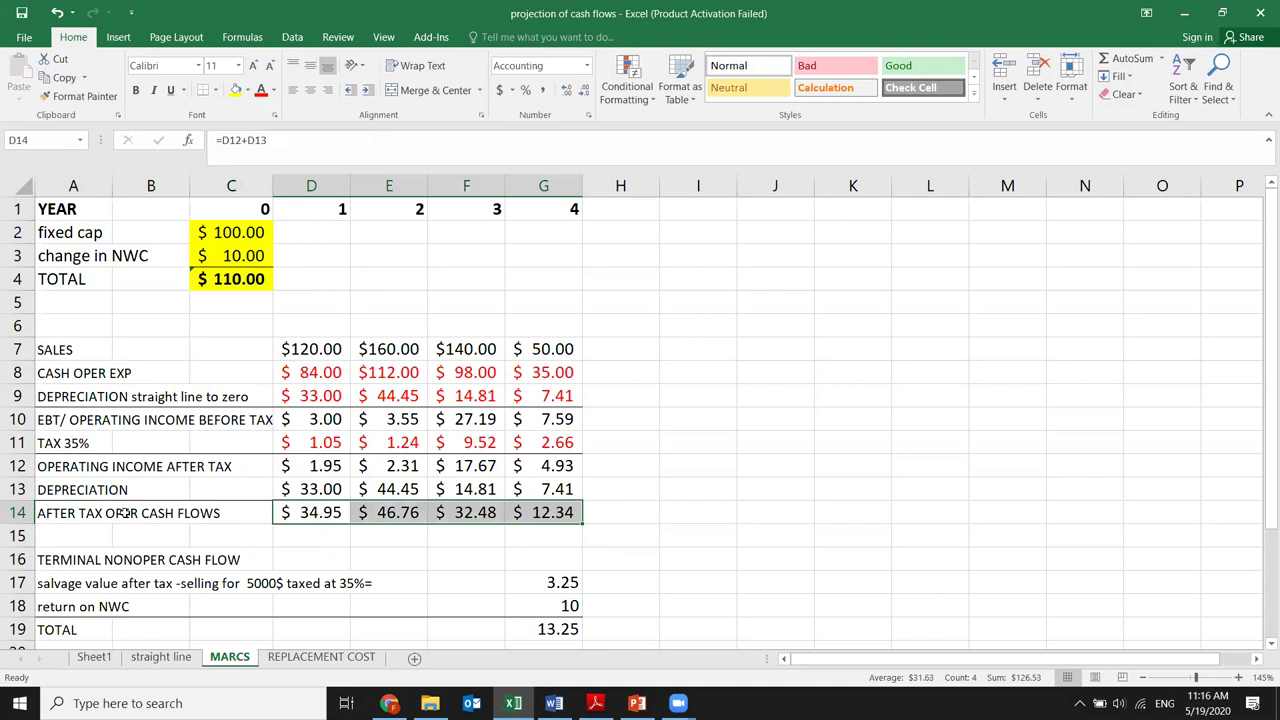
Step: Negate the C4 reference in C21 so the year 0 outlay counts as a negative cash flow after tax
scroll(331, 537, "down", 2)
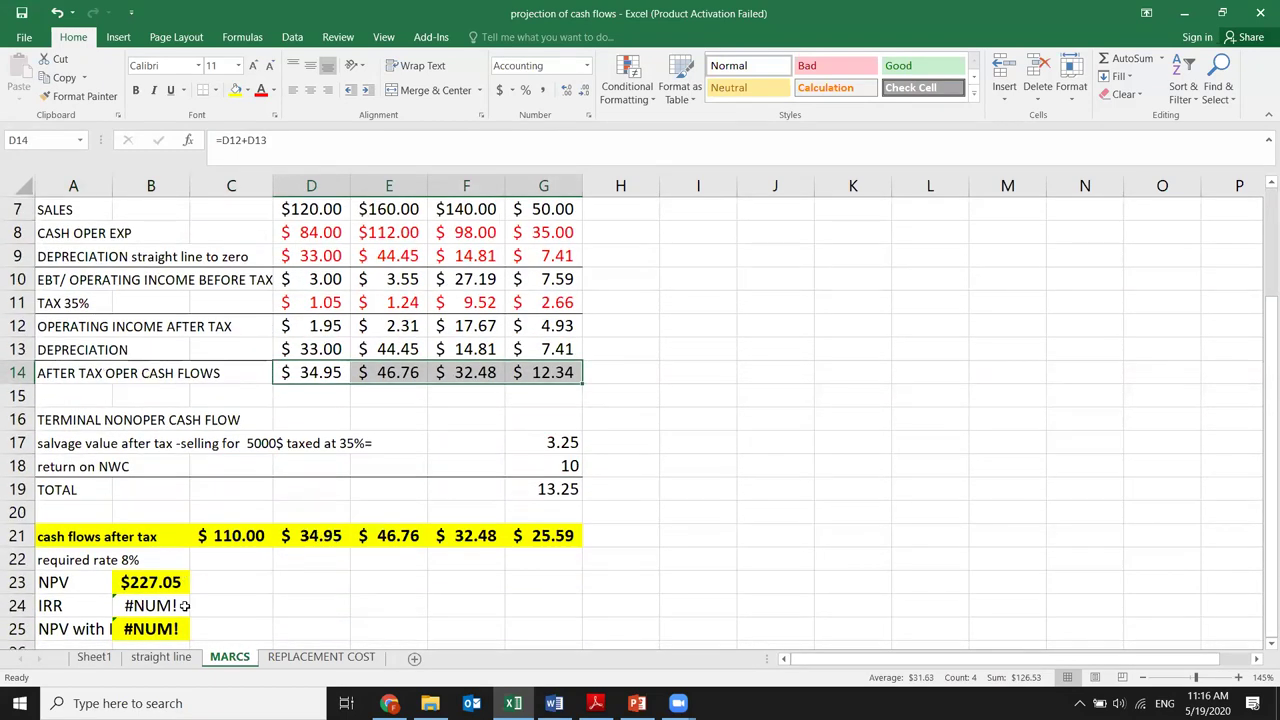
left_click(225, 543)
type("=C4")
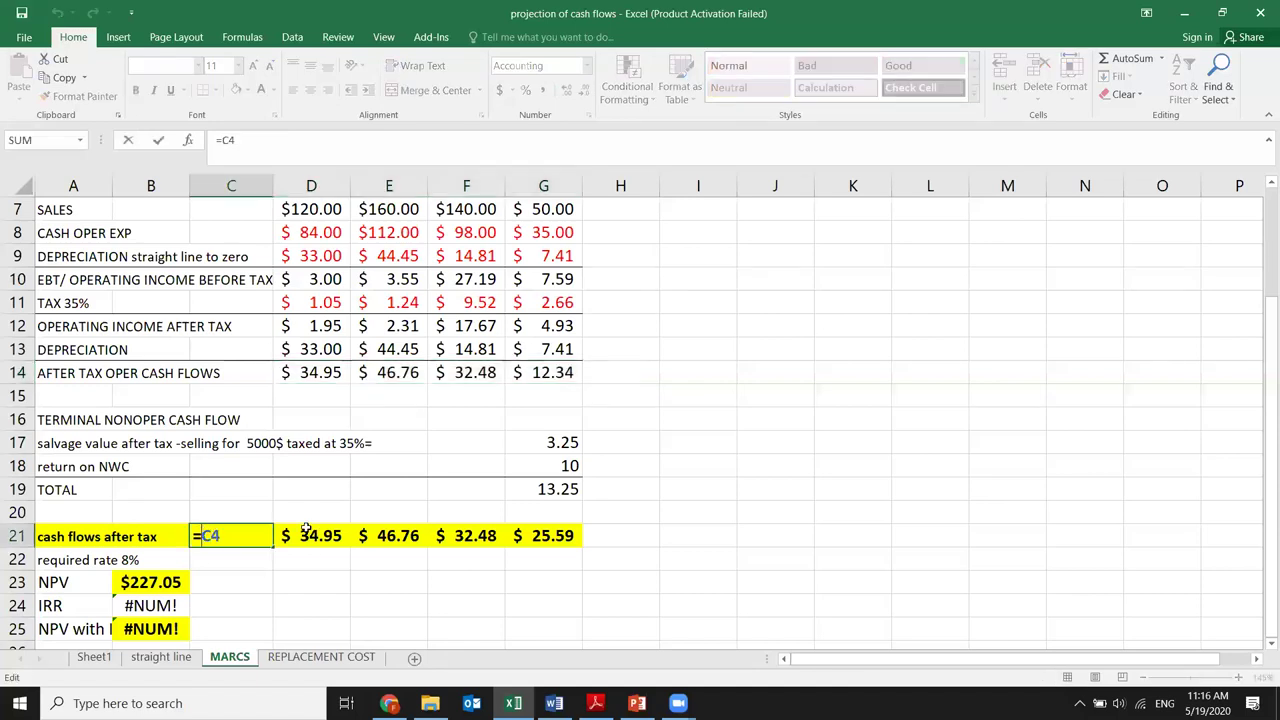
key("Return")
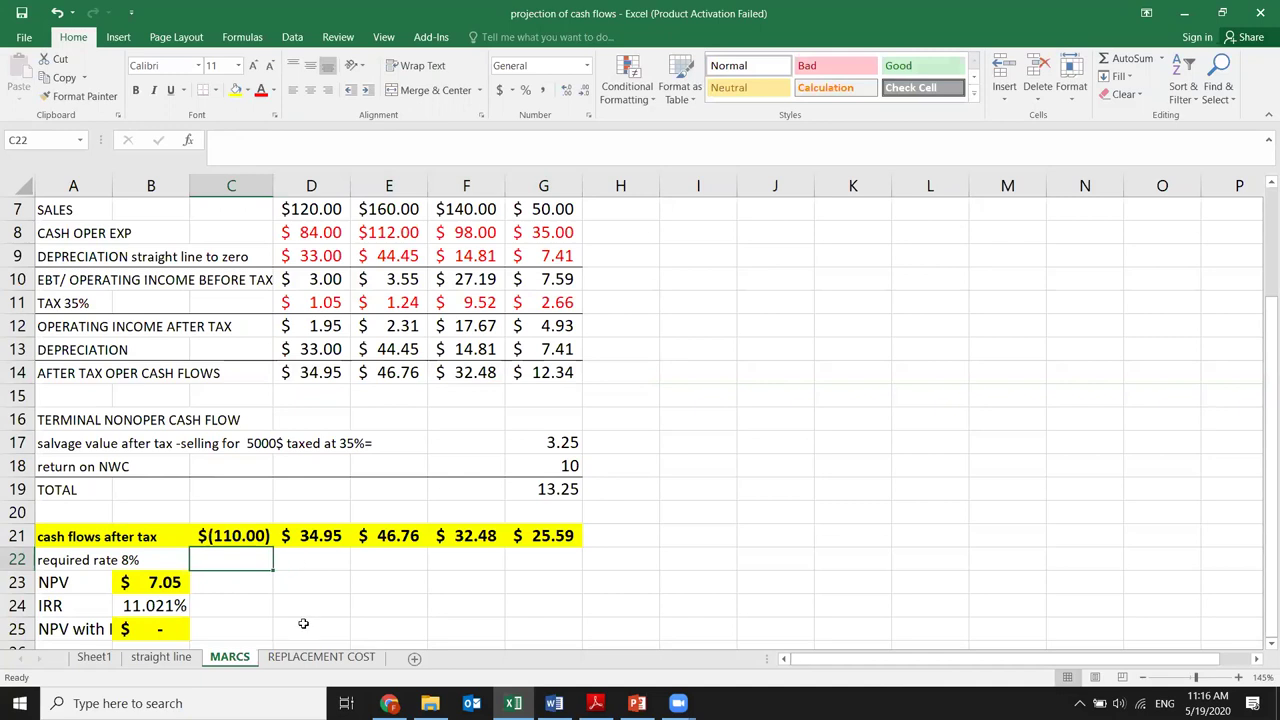
Step: Examine the cash flows after tax in row 21 year by year and the terminal cash flow values in G17:G19
left_click_drag(303, 624, 303, 603)
left_click(250, 535)
left_click_drag(333, 536, 554, 536)
left_click(290, 538)
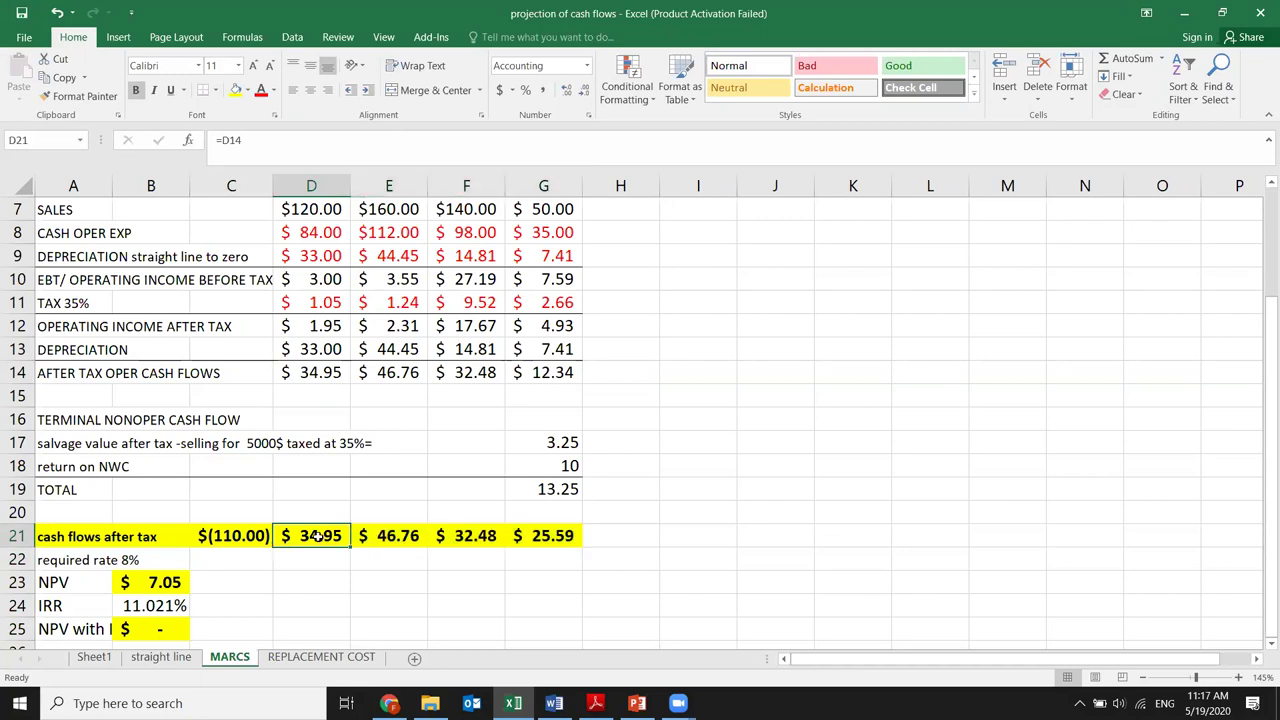
left_click(391, 536)
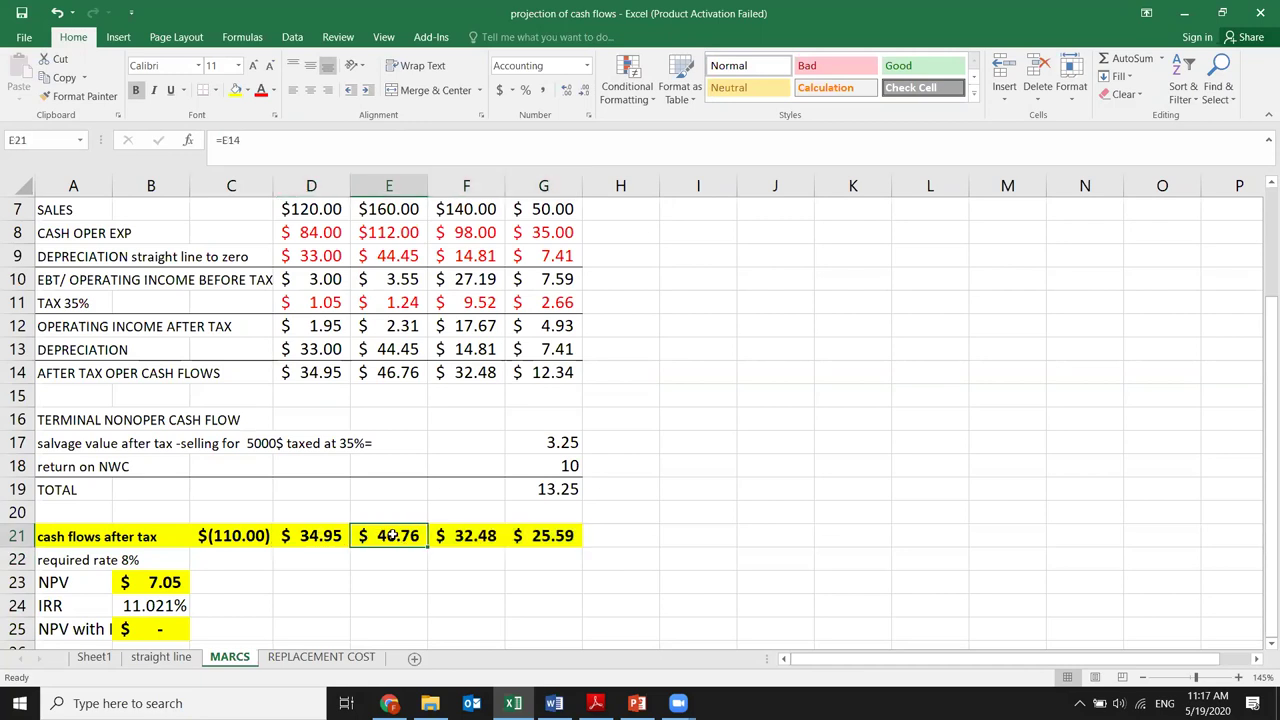
left_click(468, 535)
left_click(545, 536)
left_click_drag(538, 444, 545, 483)
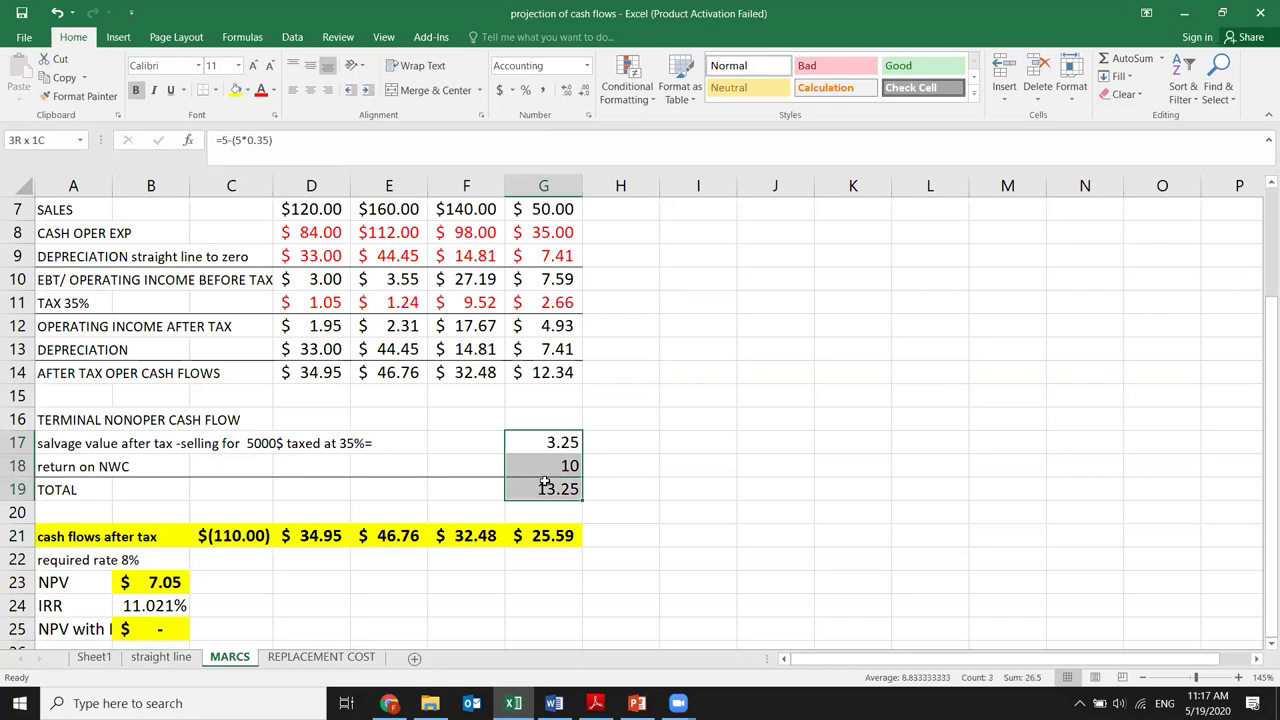
left_click_drag(540, 477, 541, 479)
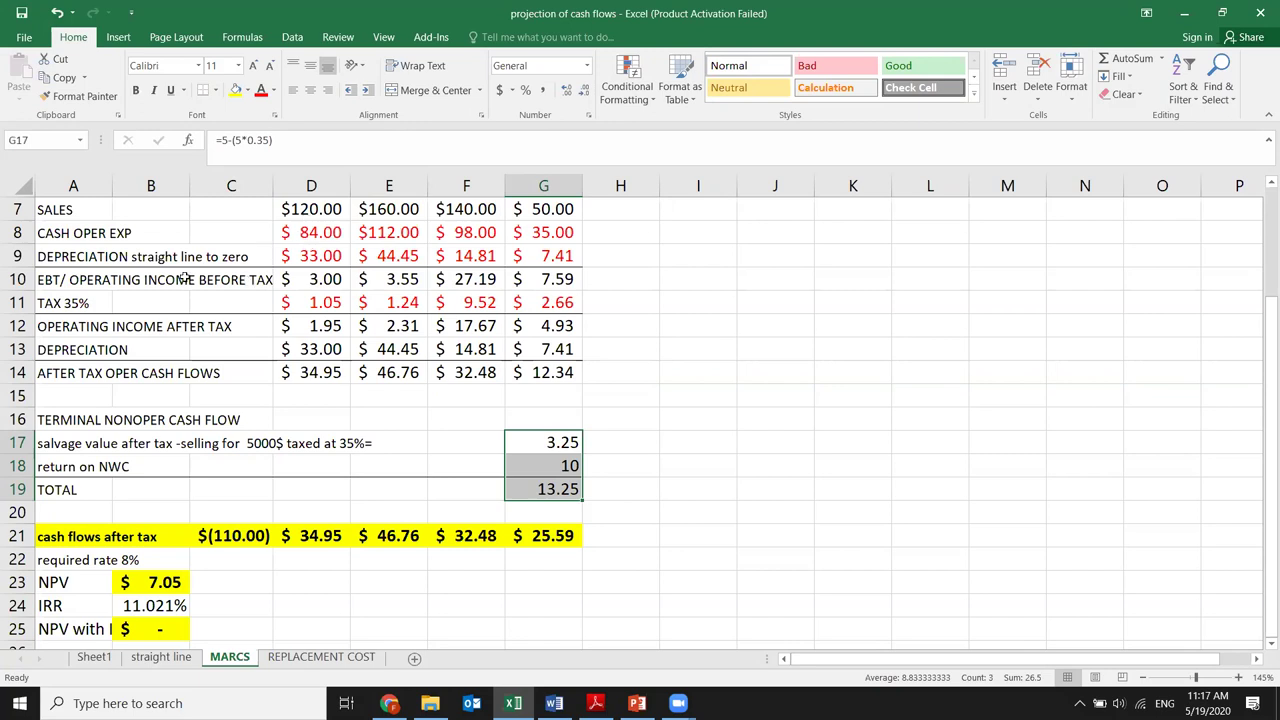
Step: Change the row label in A9 to DEPRECIATION MARCS, replacing the straight-line wording
left_click(92, 258)
double_click(122, 253)
left_click_drag(133, 256, 251, 257)
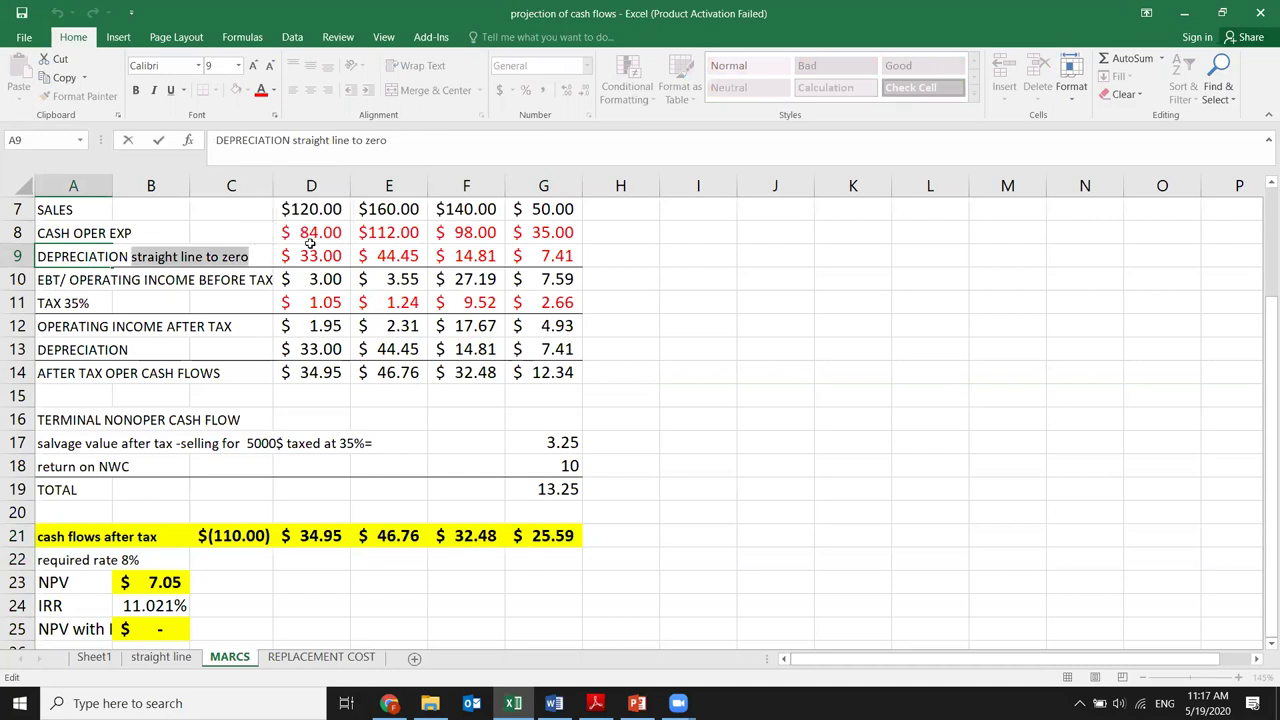
type("MARCS")
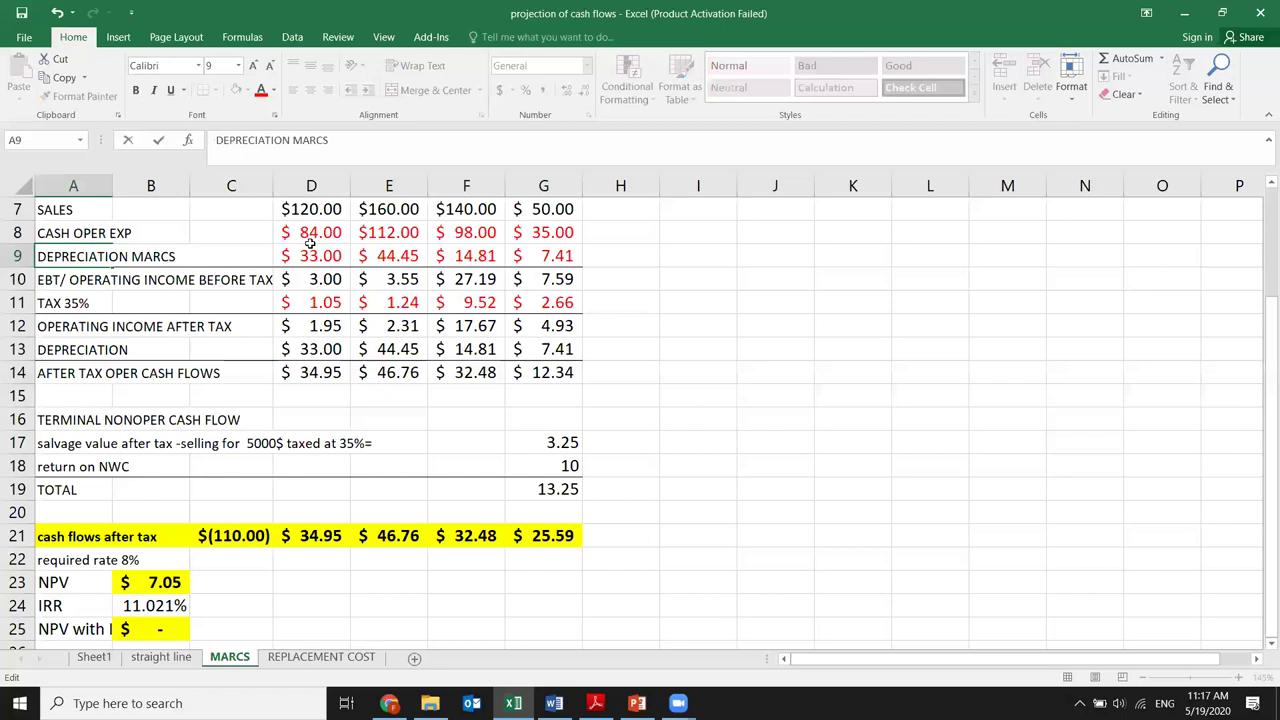
key("BackSpace")
type("RCS")
left_click(281, 367)
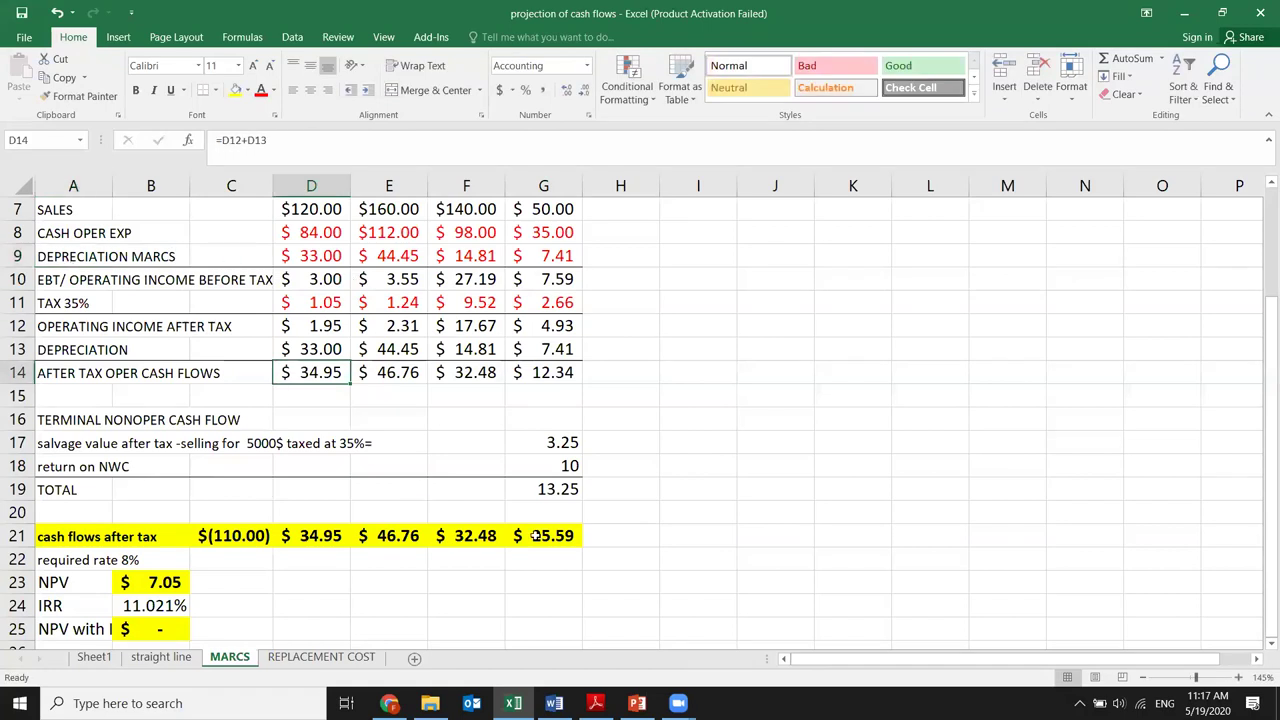
Step: Review the NPV and IRR cells and the 35% tax row of the MARCS projection
left_click(277, 513)
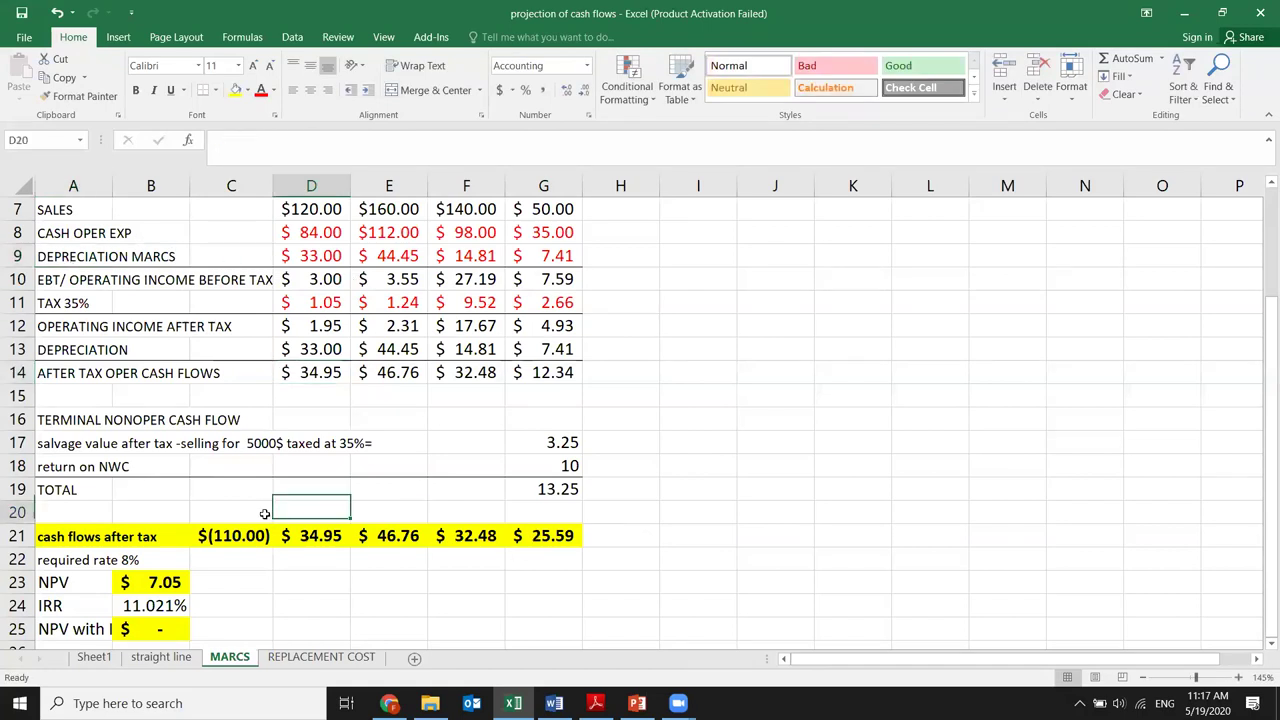
scroll(203, 600, "down", 1)
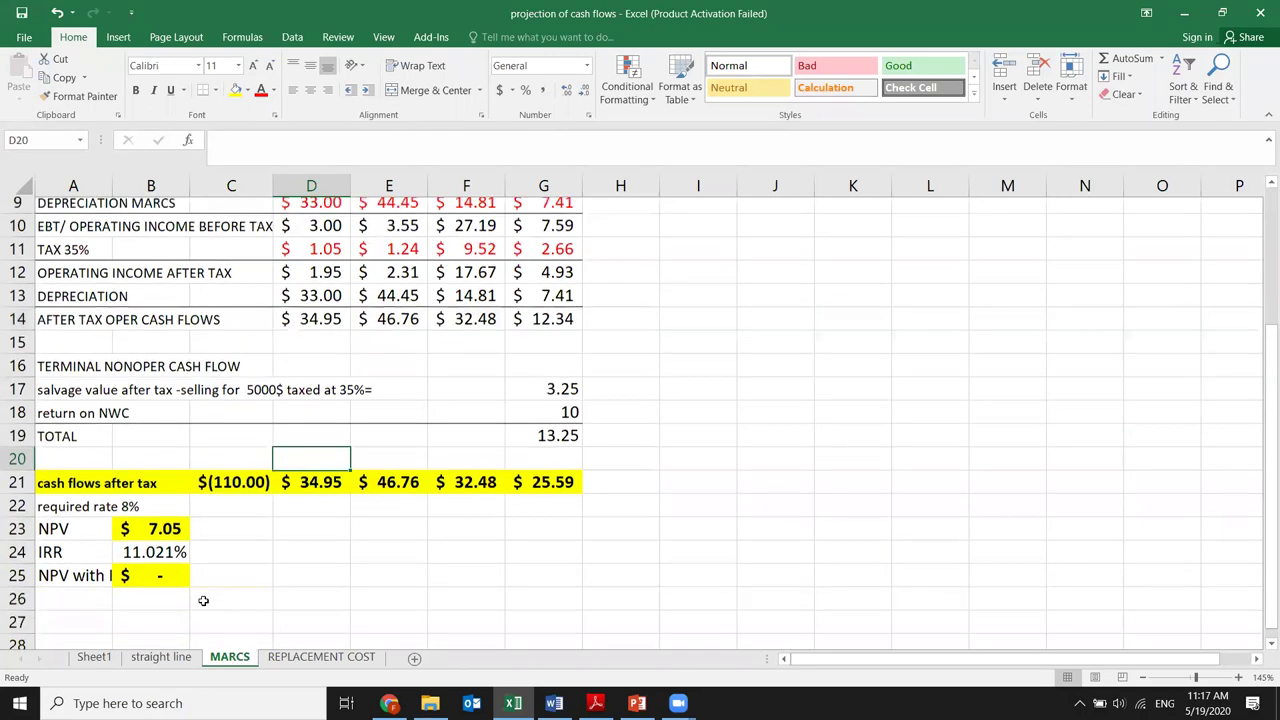
scroll(203, 600, "down", 1)
scroll(256, 442, "up", 2)
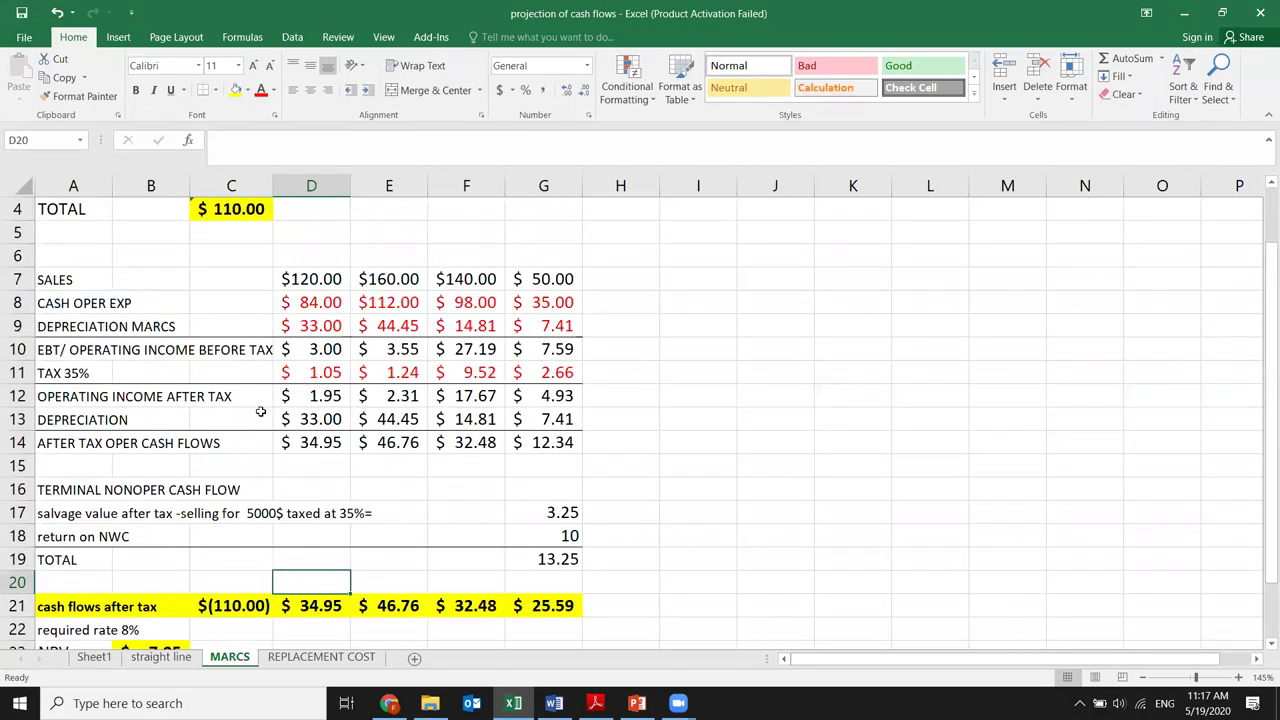
left_click_drag(332, 373, 571, 366)
left_click(332, 366)
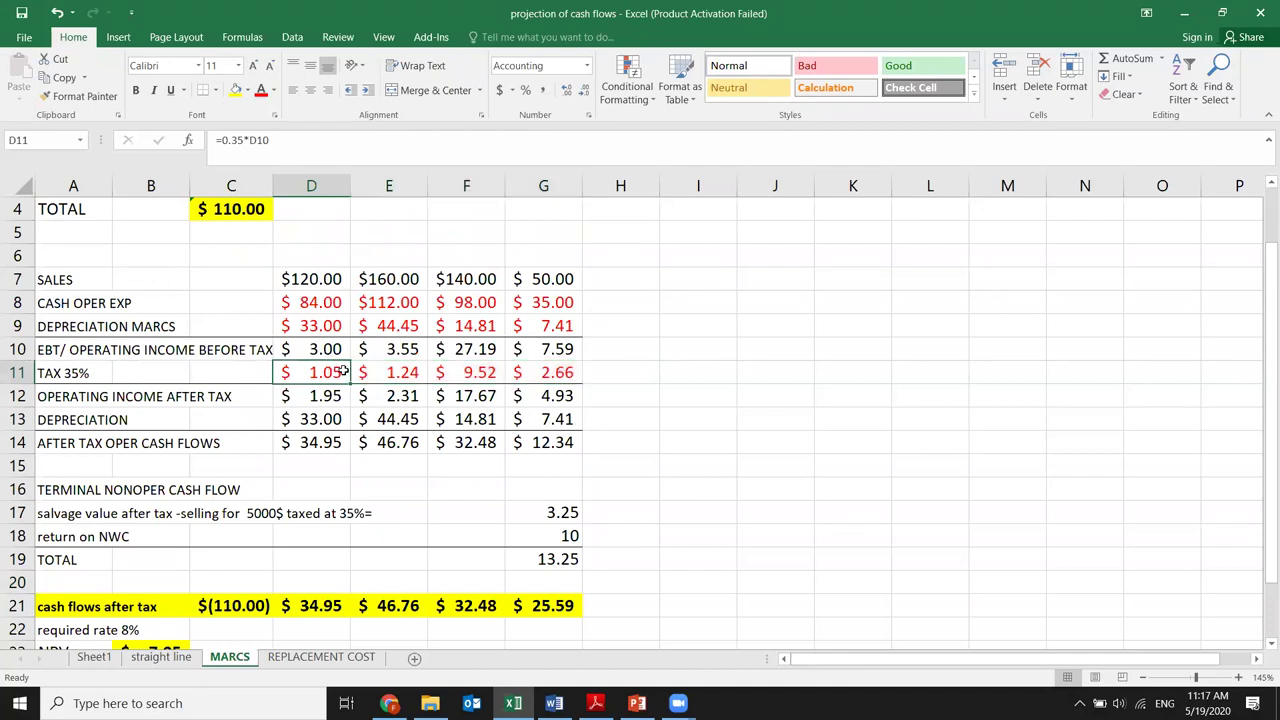
scroll(328, 345, "up", 1)
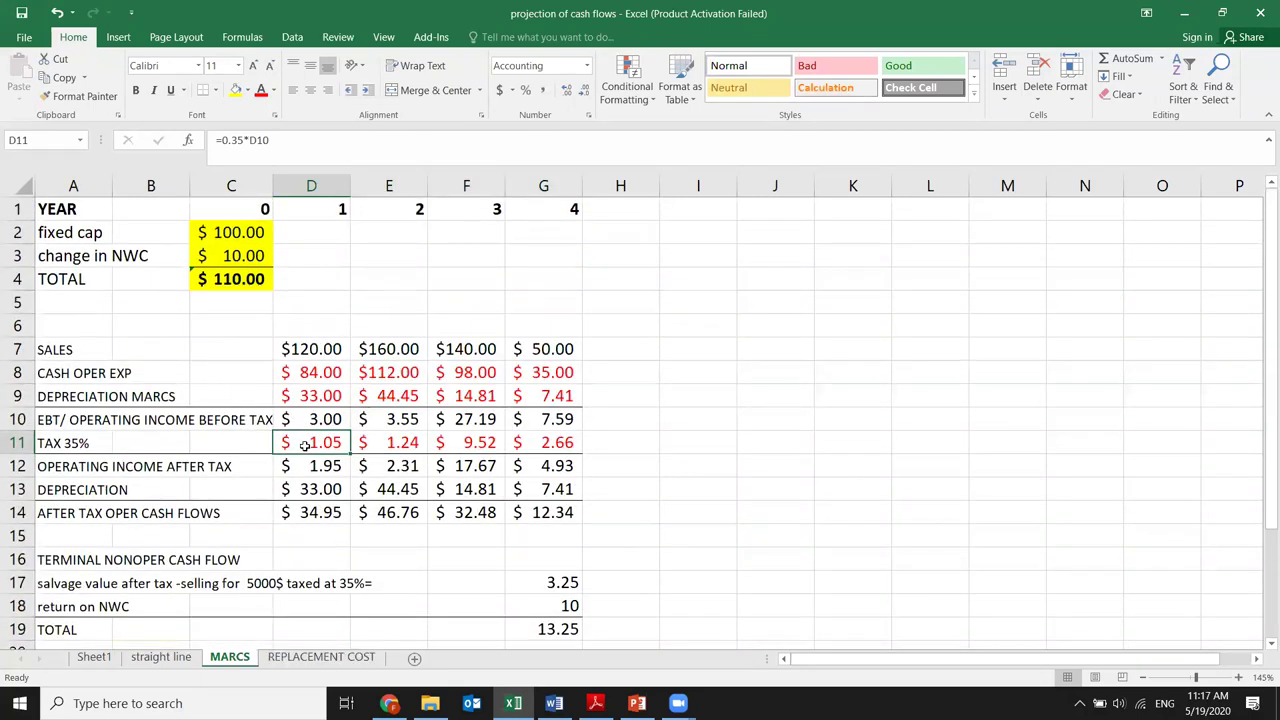
Step: Compare the 35% tax row on the straight line sheet with the one on the MARCS sheet
left_click(162, 657)
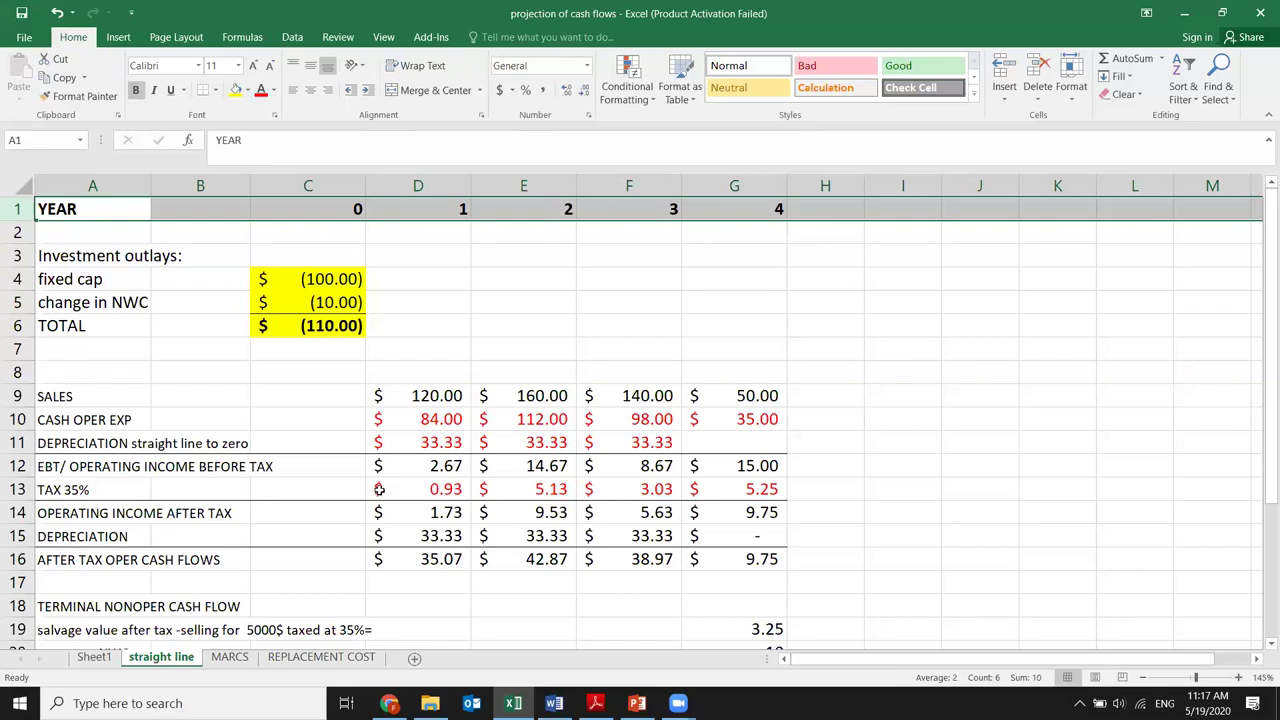
left_click(231, 657)
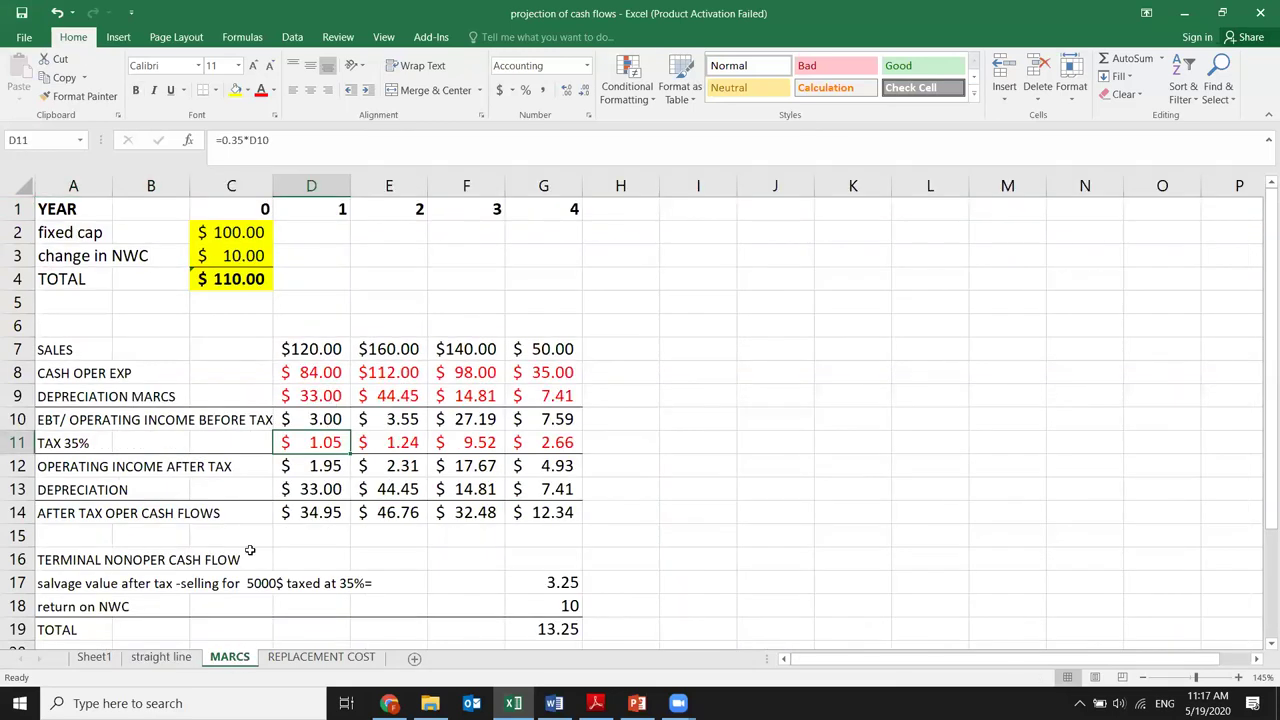
left_click(162, 657)
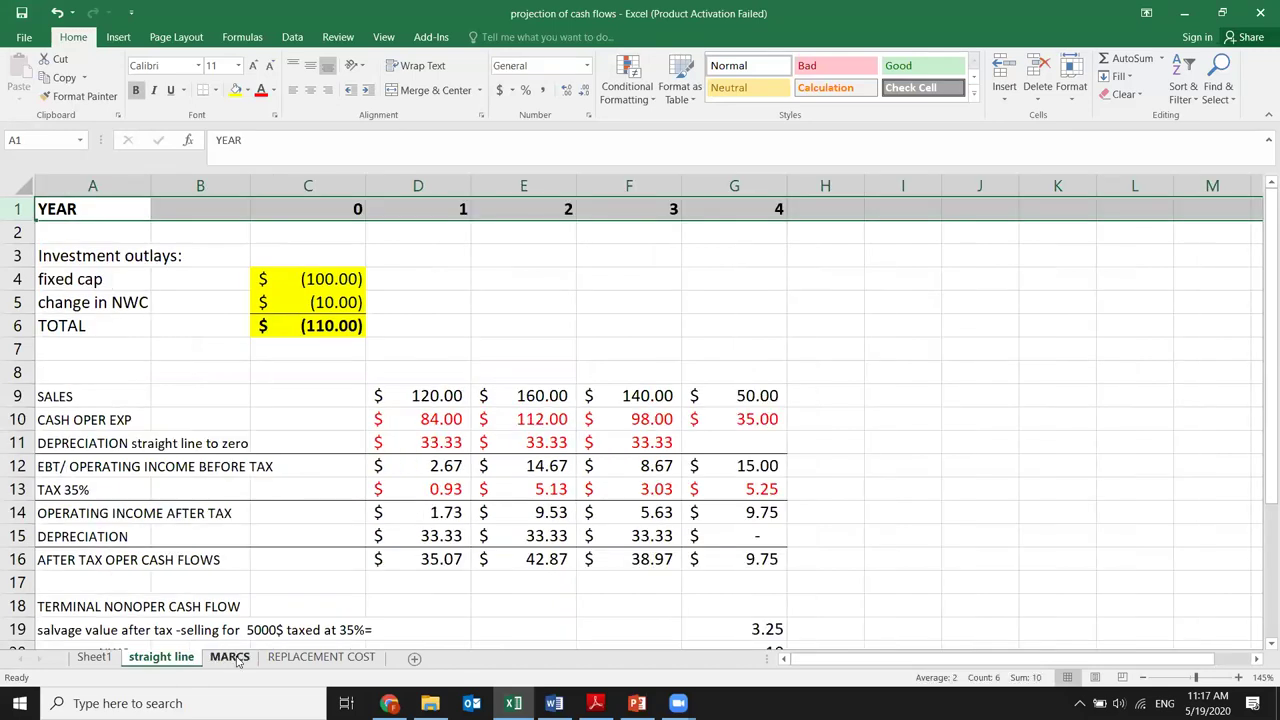
left_click(231, 657)
left_click_drag(333, 444, 455, 441)
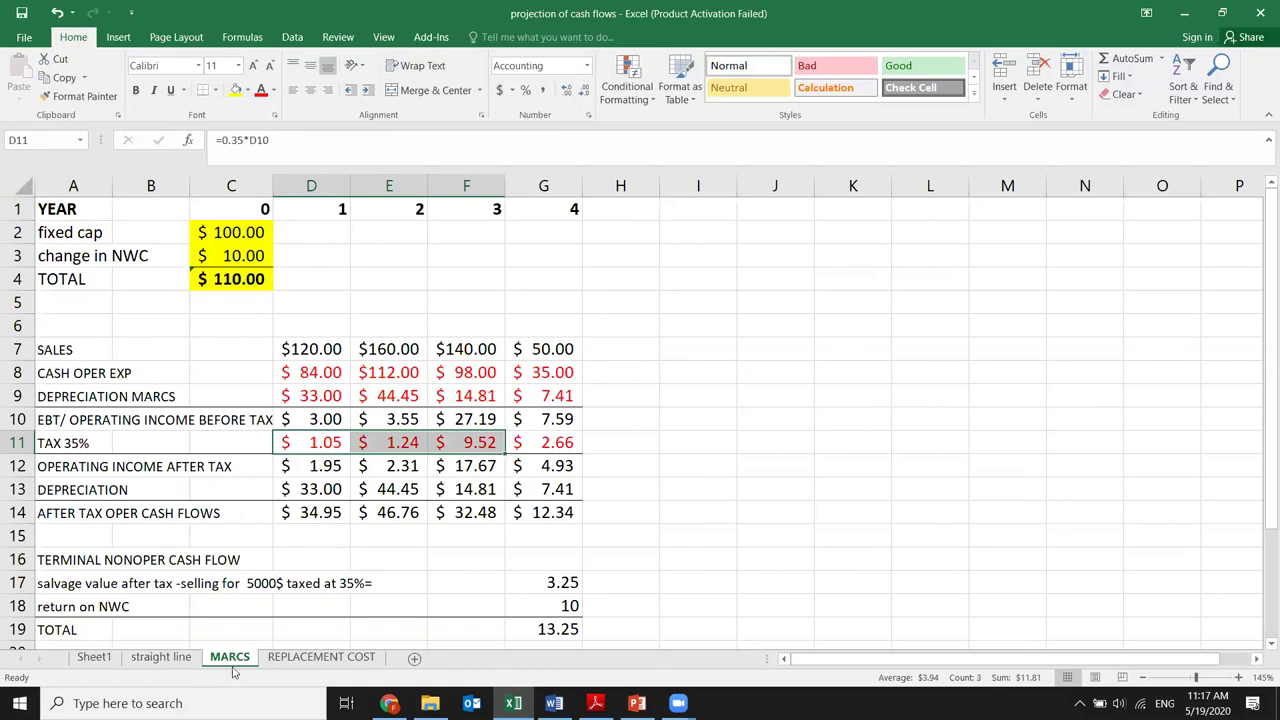
left_click(162, 657)
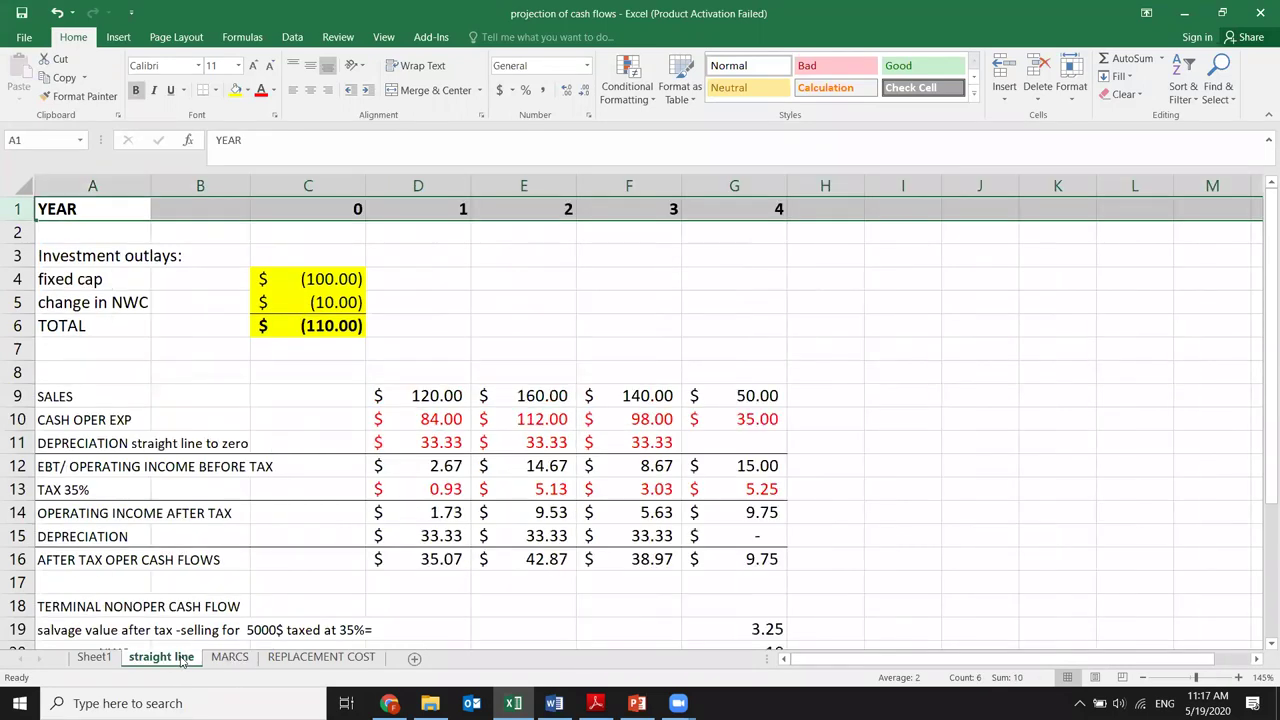
Step: Compare the yearly taxes for years 2 to 4 in the 35% tax rows of the straight line and MARCS sheets
left_click(539, 492)
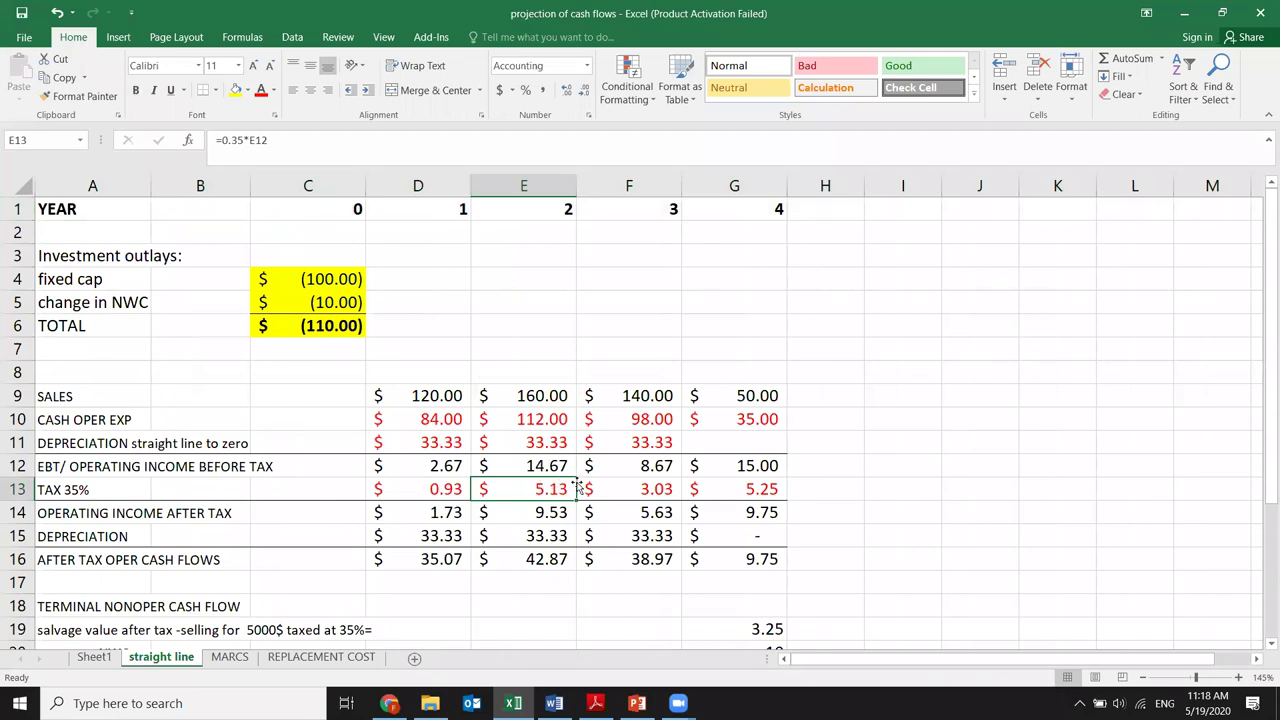
left_click(650, 489)
left_click(718, 490)
left_click(250, 655)
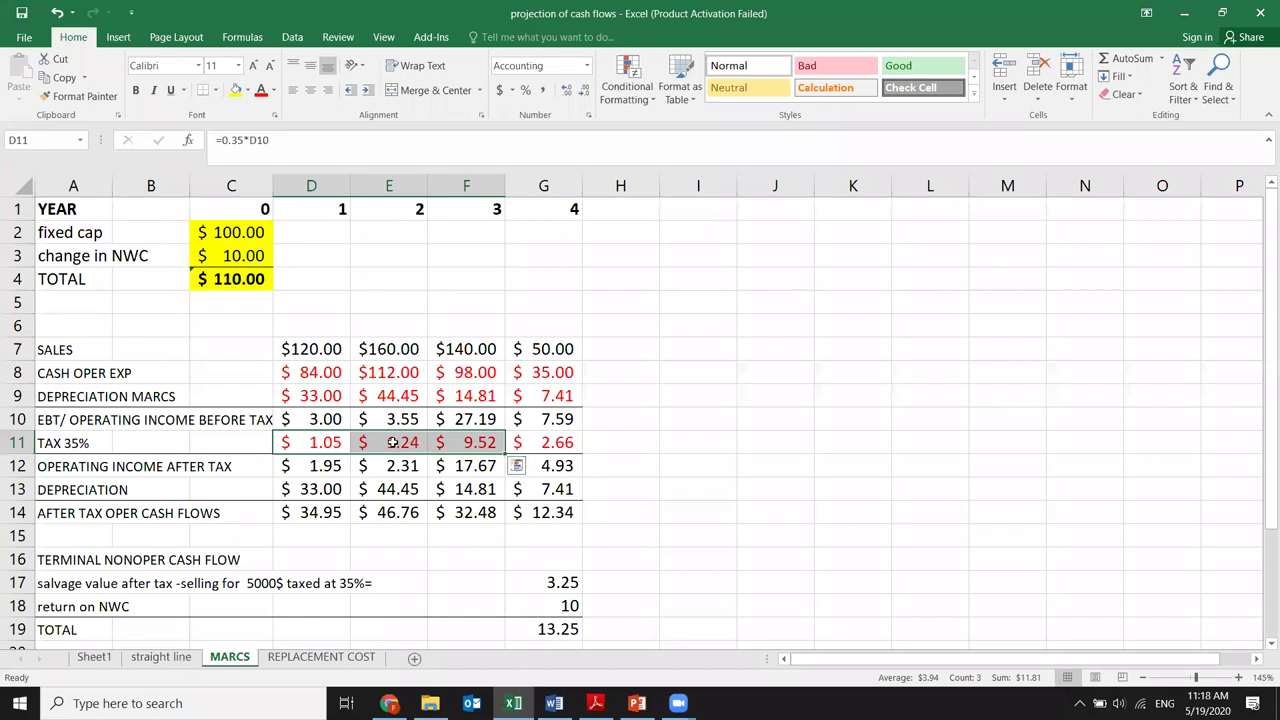
left_click(396, 442)
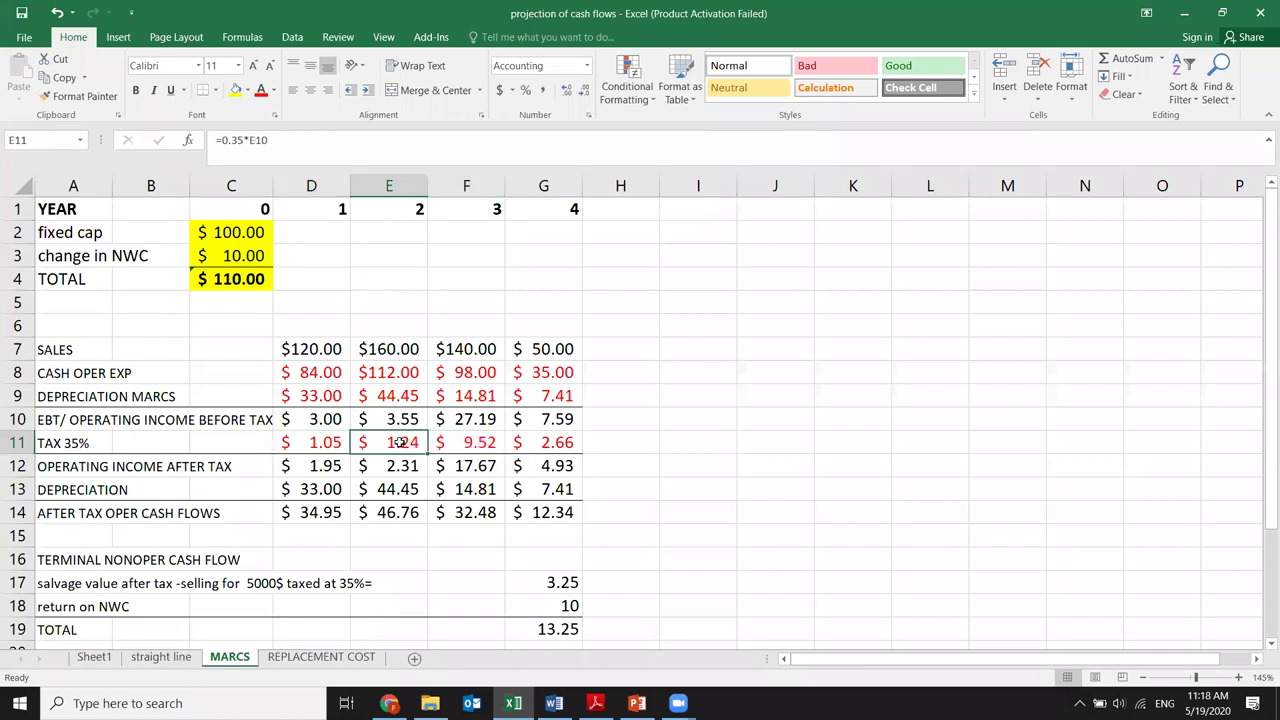
left_click(474, 442)
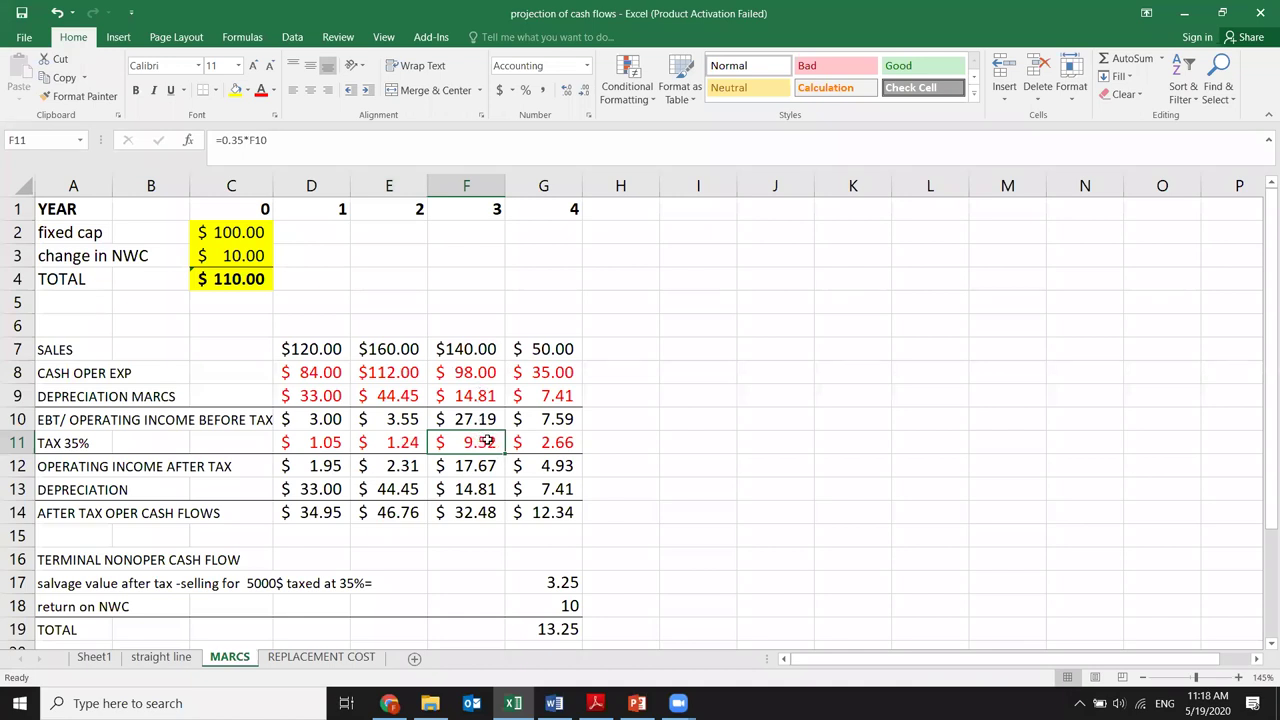
left_click(555, 442)
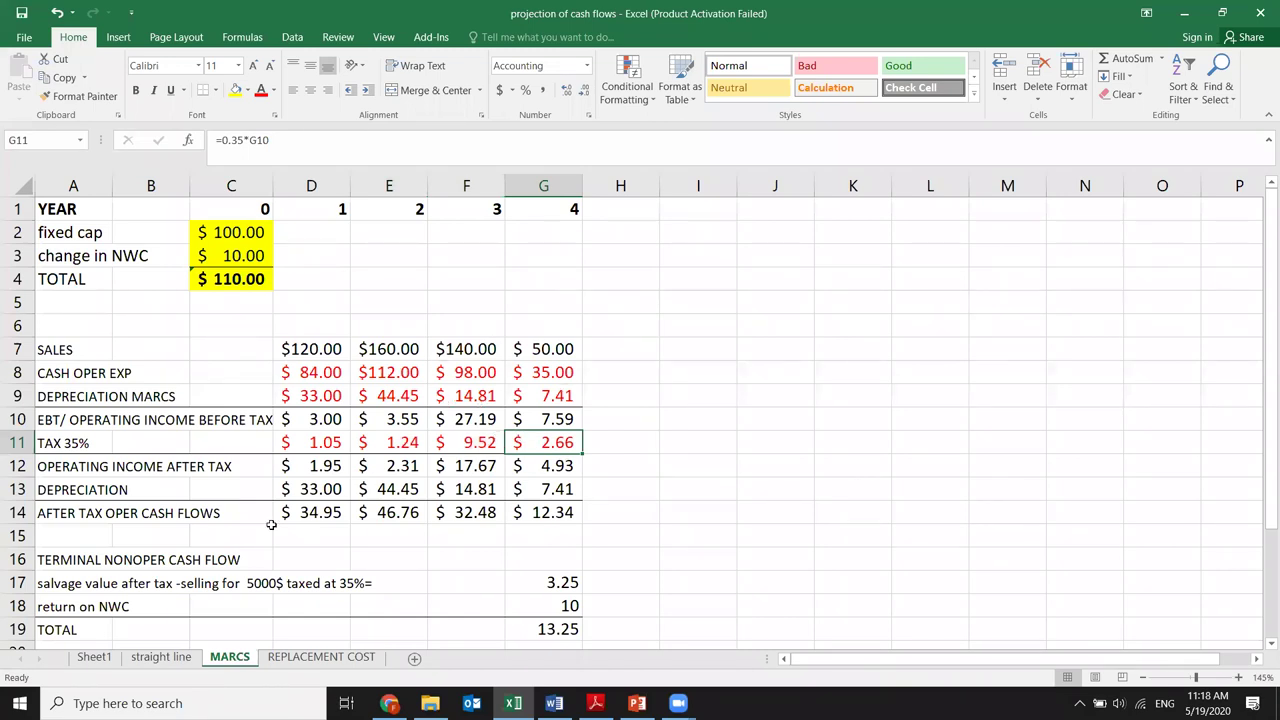
Step: Recheck the year 4 tax on both sheets and inspect the year 1 and 2 taxes in D11:E11 of MARCS
left_click(158, 658)
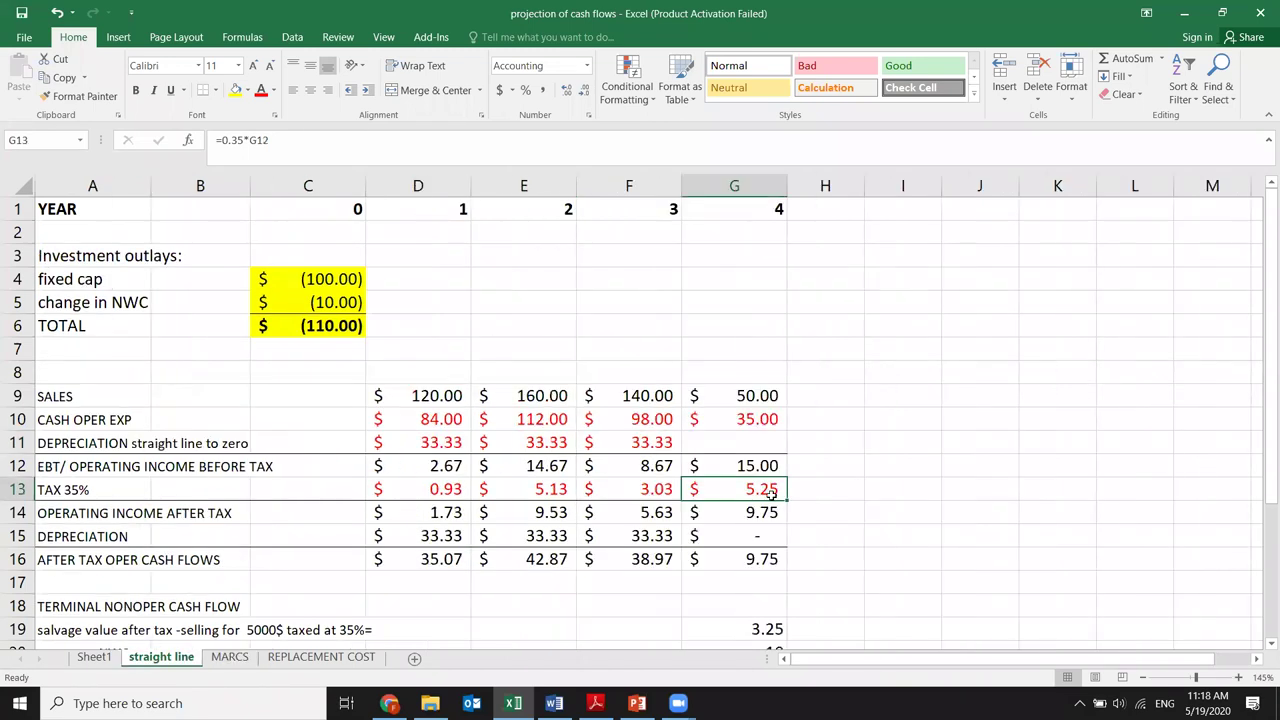
left_click(230, 657)
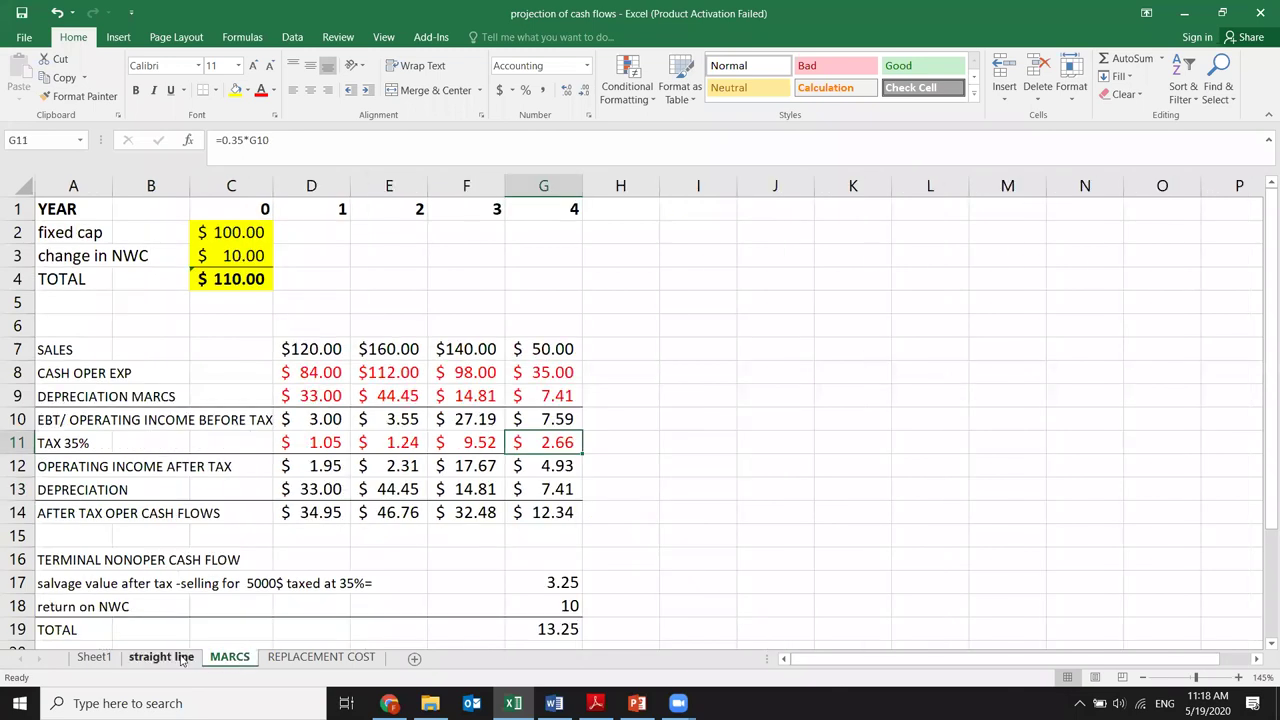
left_click(160, 657)
left_click(229, 657)
left_click(314, 447)
left_click_drag(314, 447, 426, 443)
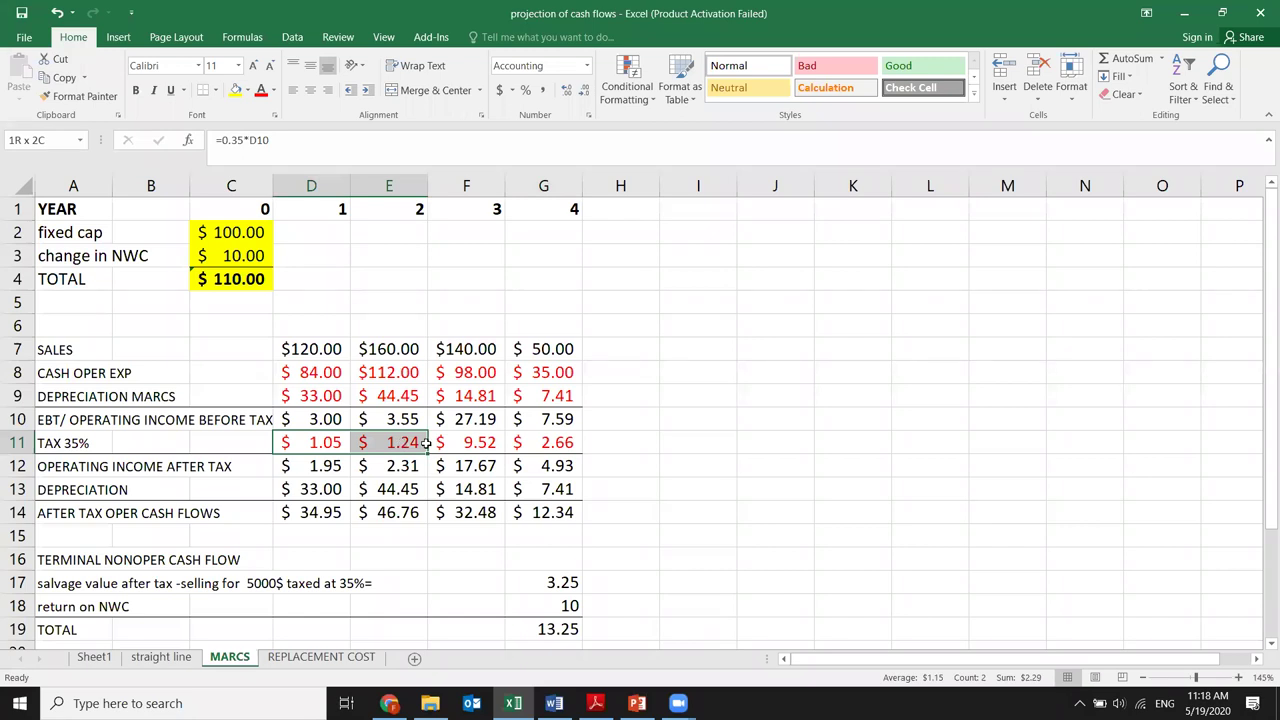
left_click_drag(426, 443, 426, 443)
Step: Review the cash flows after tax in C21:G21 of the MARCS sheet and the NPV formula in B23
scroll(336, 378, "down", 5)
scroll(433, 388, "up", 5)
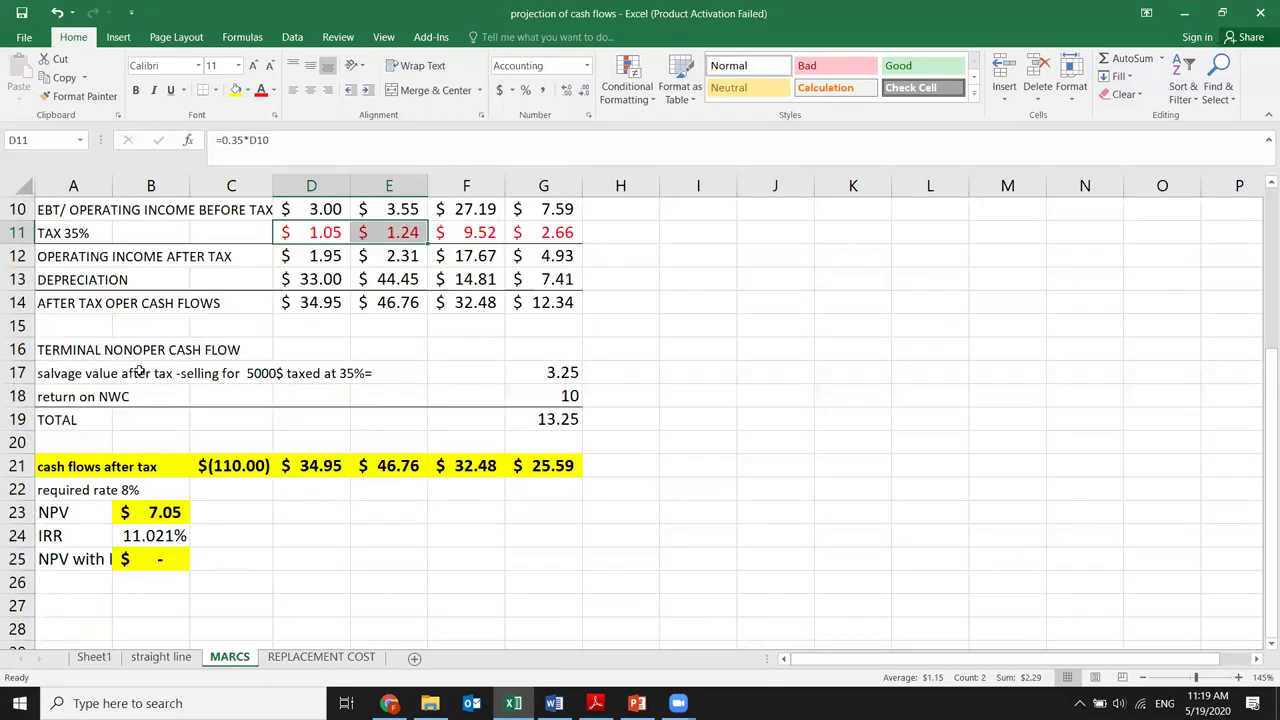
scroll(171, 520, "down", 4)
left_click(255, 449)
scroll(271, 484, "up", 1)
scroll(252, 510, "up", 2)
scroll(180, 500, "down", 2)
left_click(258, 405)
left_click_drag(362, 395, 565, 395)
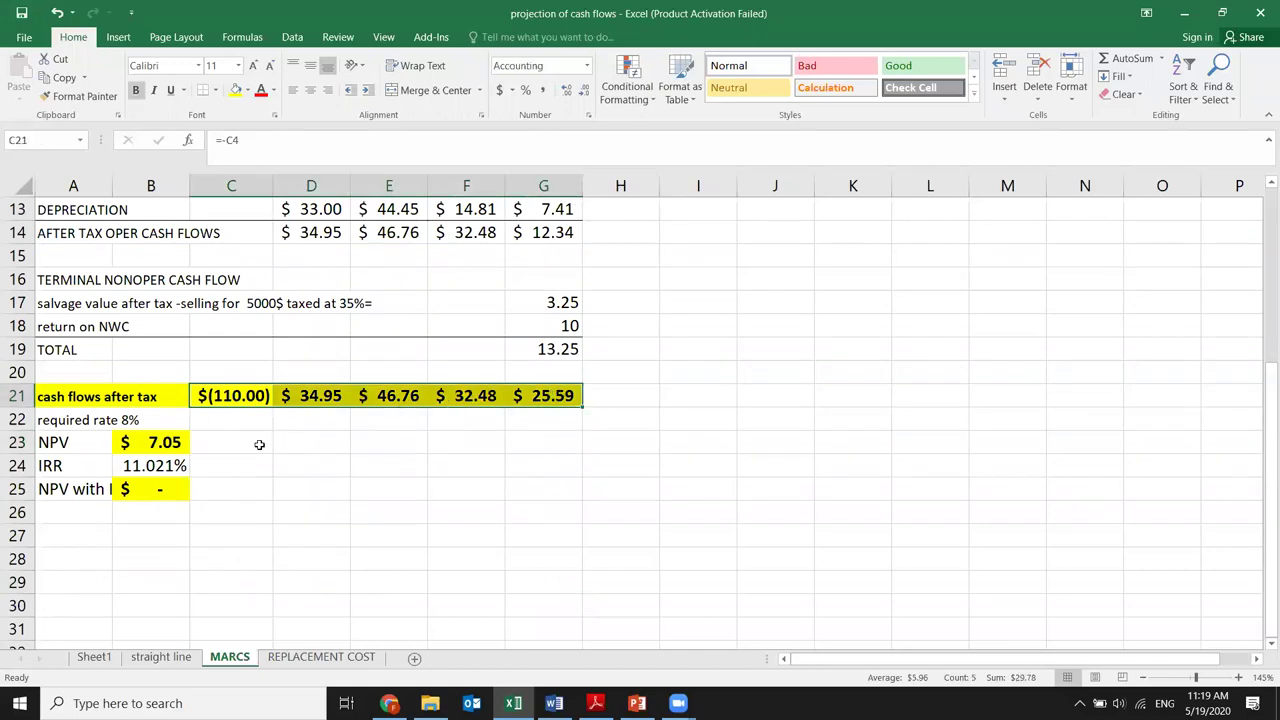
left_click(165, 443)
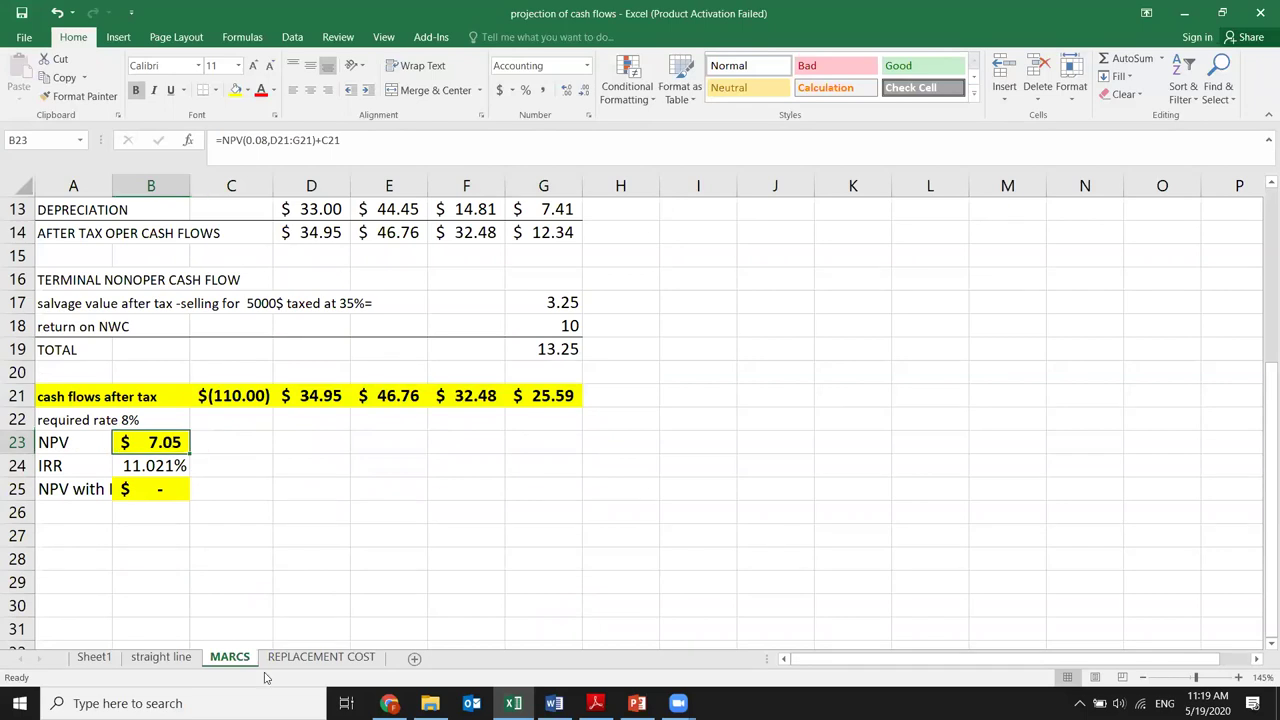
Step: Check the MARCS NPV against the straight line sheet and show the MARCS NPV in B23 with four decimal places
left_click(165, 657)
scroll(243, 612, "down", 3)
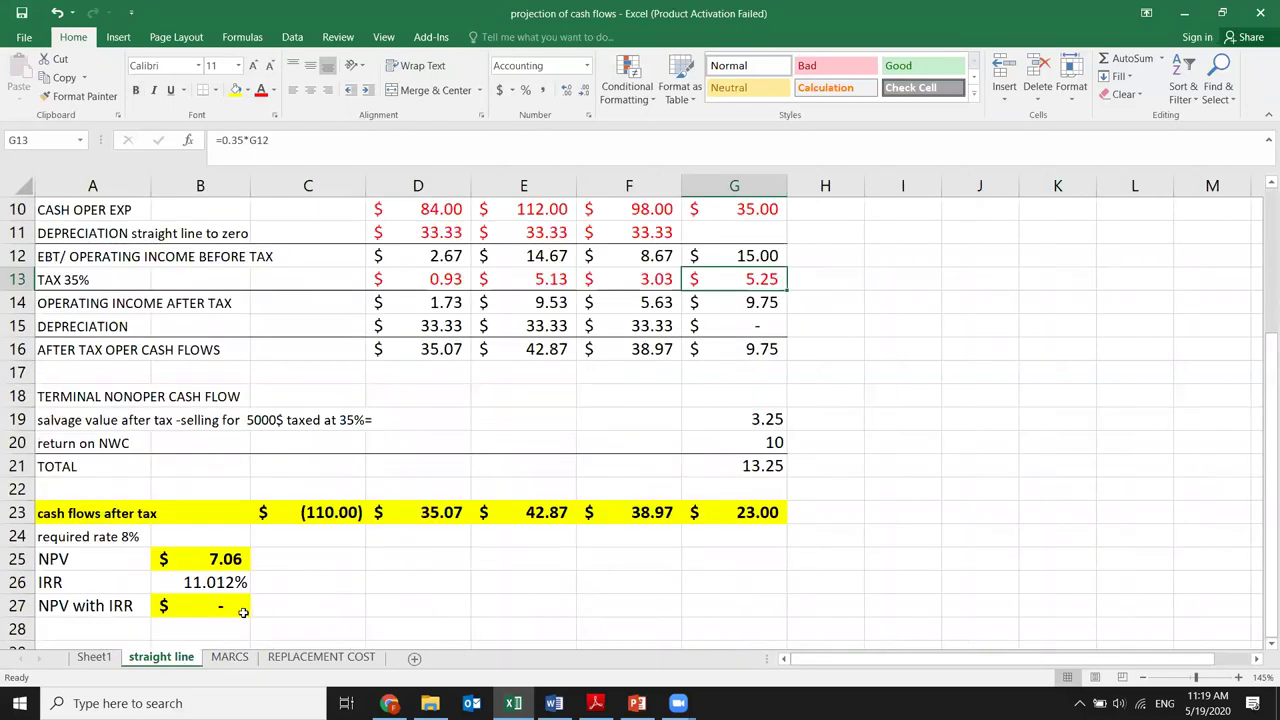
left_click(229, 657)
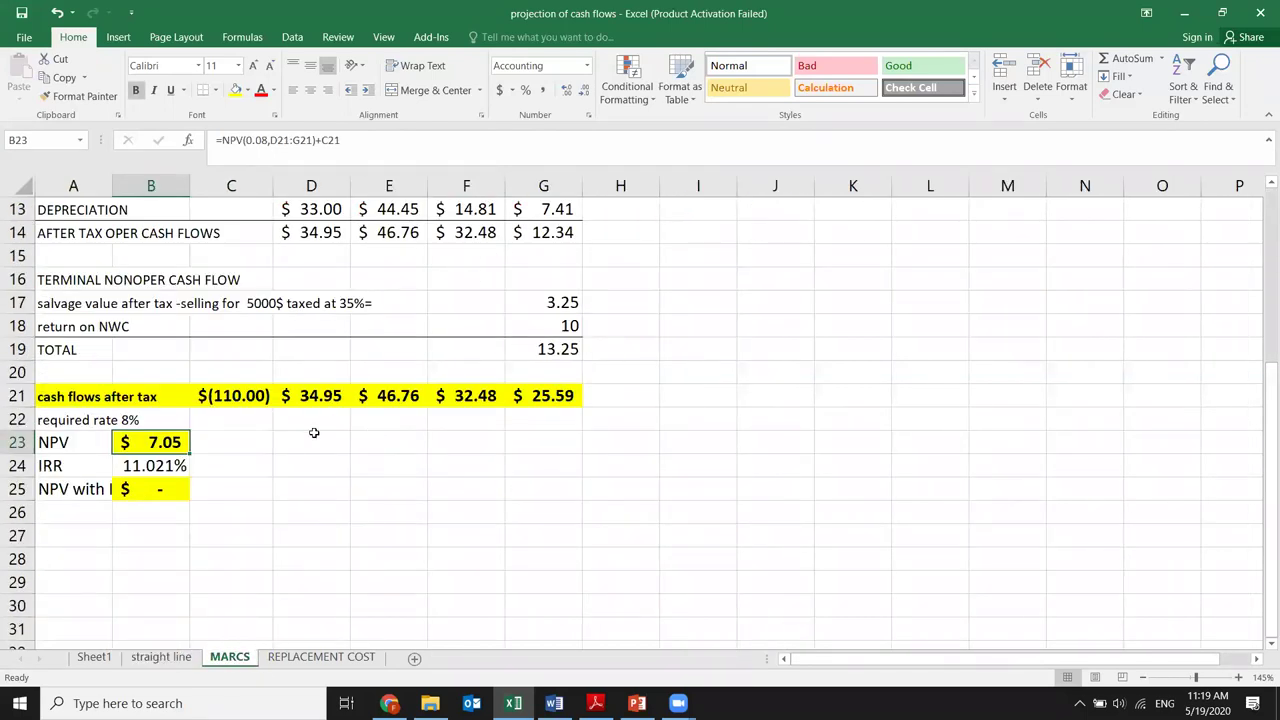
left_click(183, 664)
left_click(229, 662)
left_click(566, 91)
left_click(566, 91)
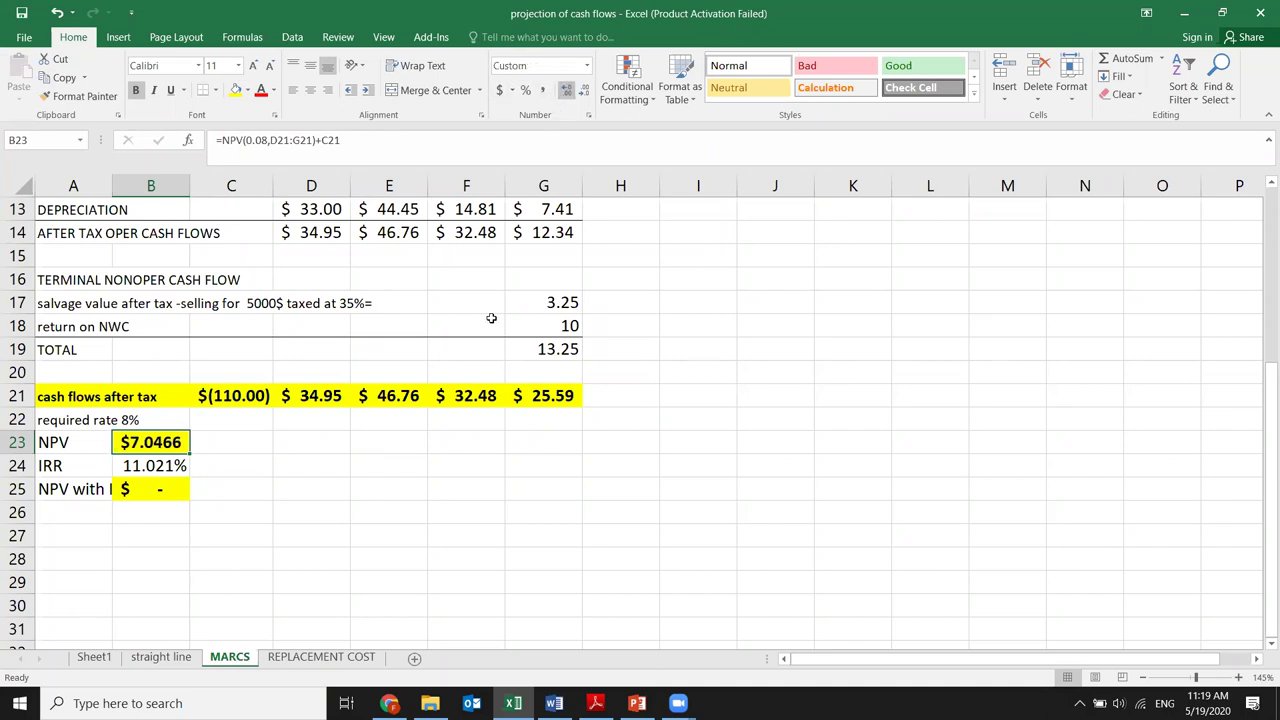
Step: Show the NPV in B25 of the straight line sheet with four decimal places
left_click(183, 660)
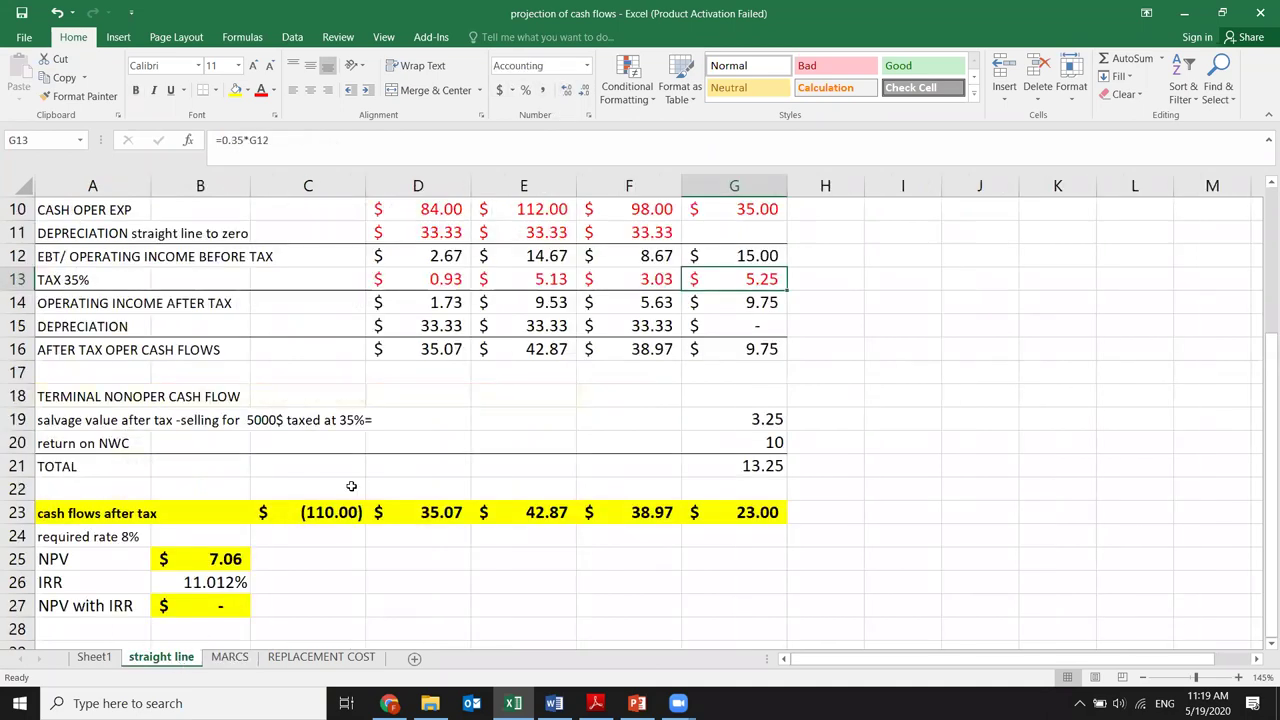
left_click(225, 562)
left_click(566, 91)
left_click(566, 91)
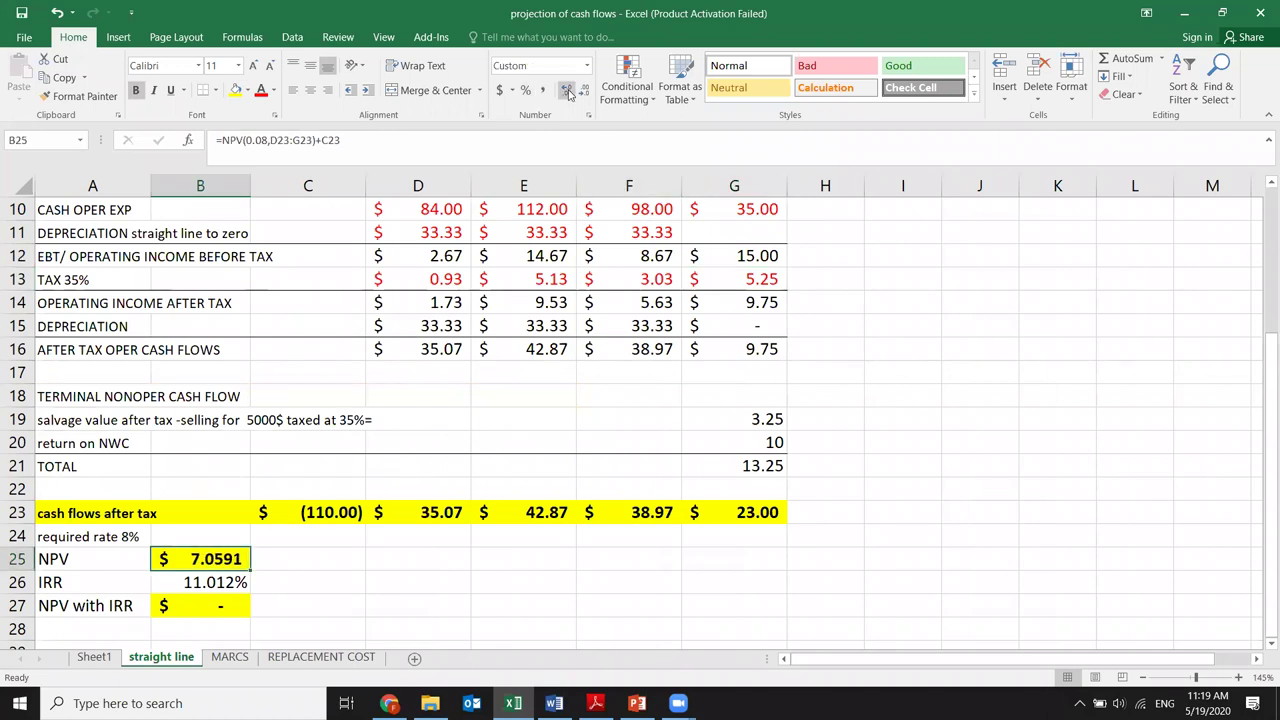
Step: Compare the four-decimal NPV, the IRR and the cash flows after tax between the straight line and MARCS sheets
left_click(238, 659)
left_click(168, 656)
scroll(135, 319, "up", 1)
scroll(244, 280, "down", 1)
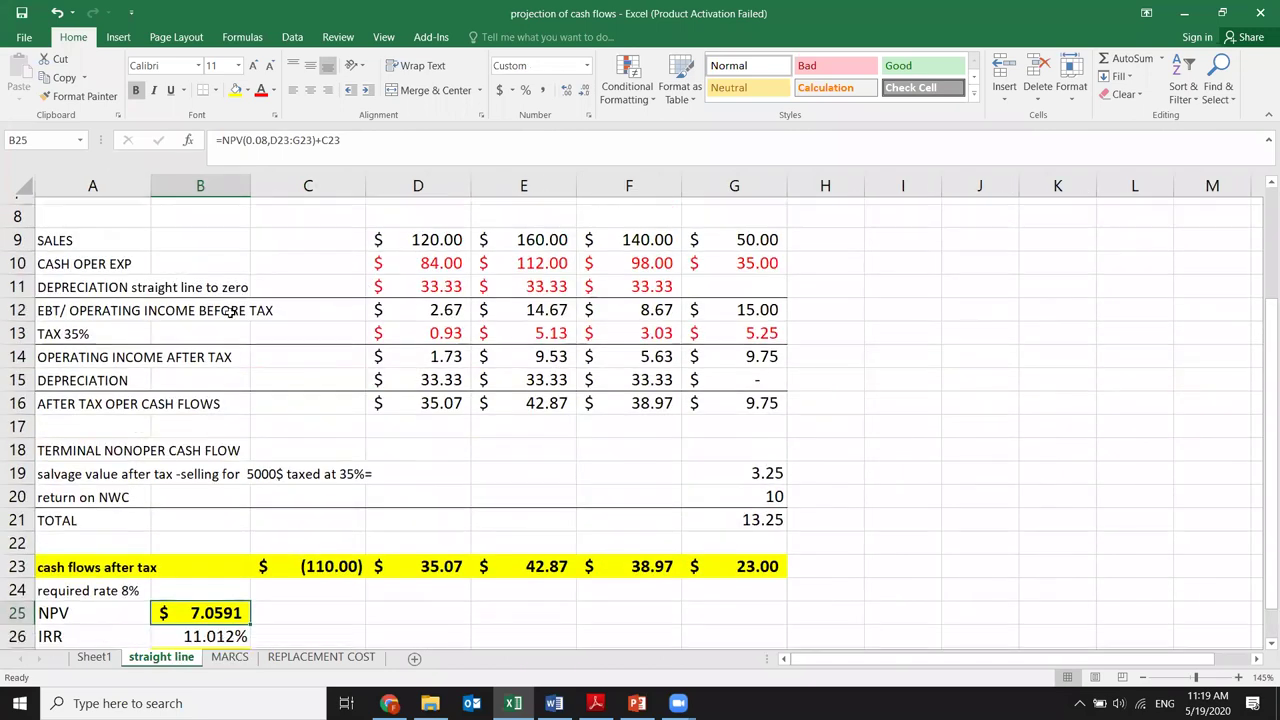
left_click(236, 657)
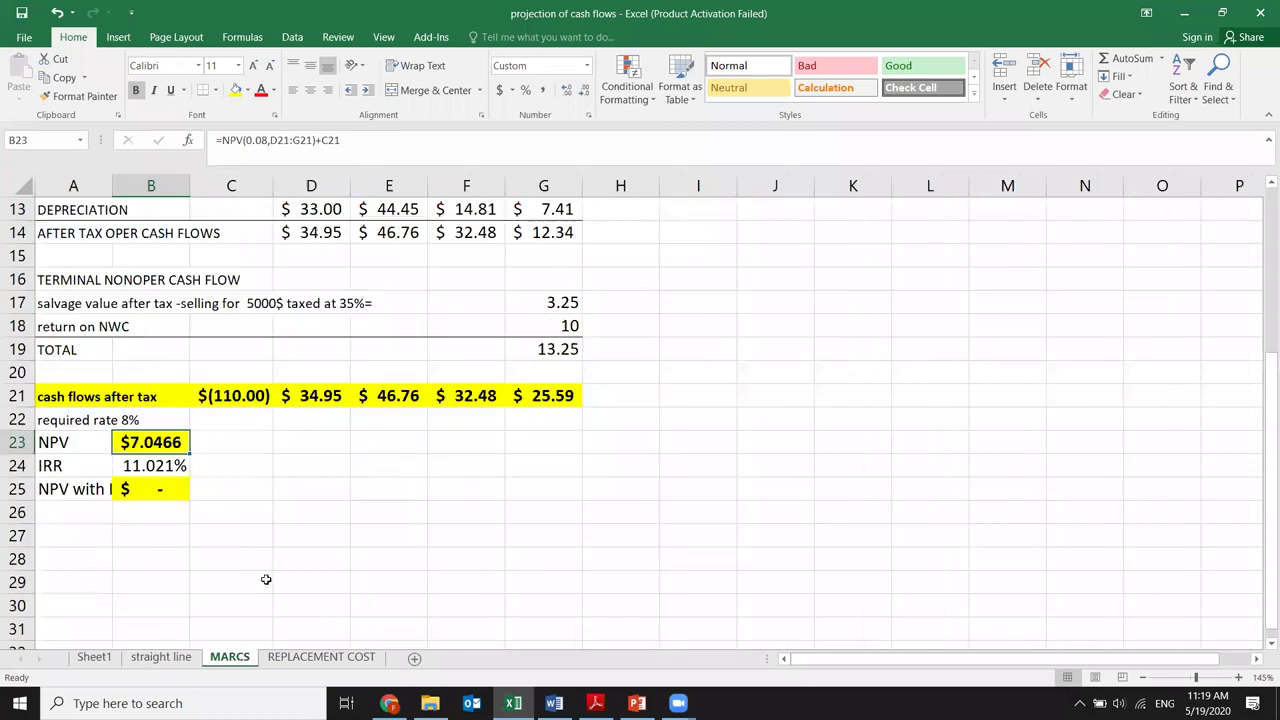
scroll(158, 413, "up", 1)
scroll(158, 413, "up", 4)
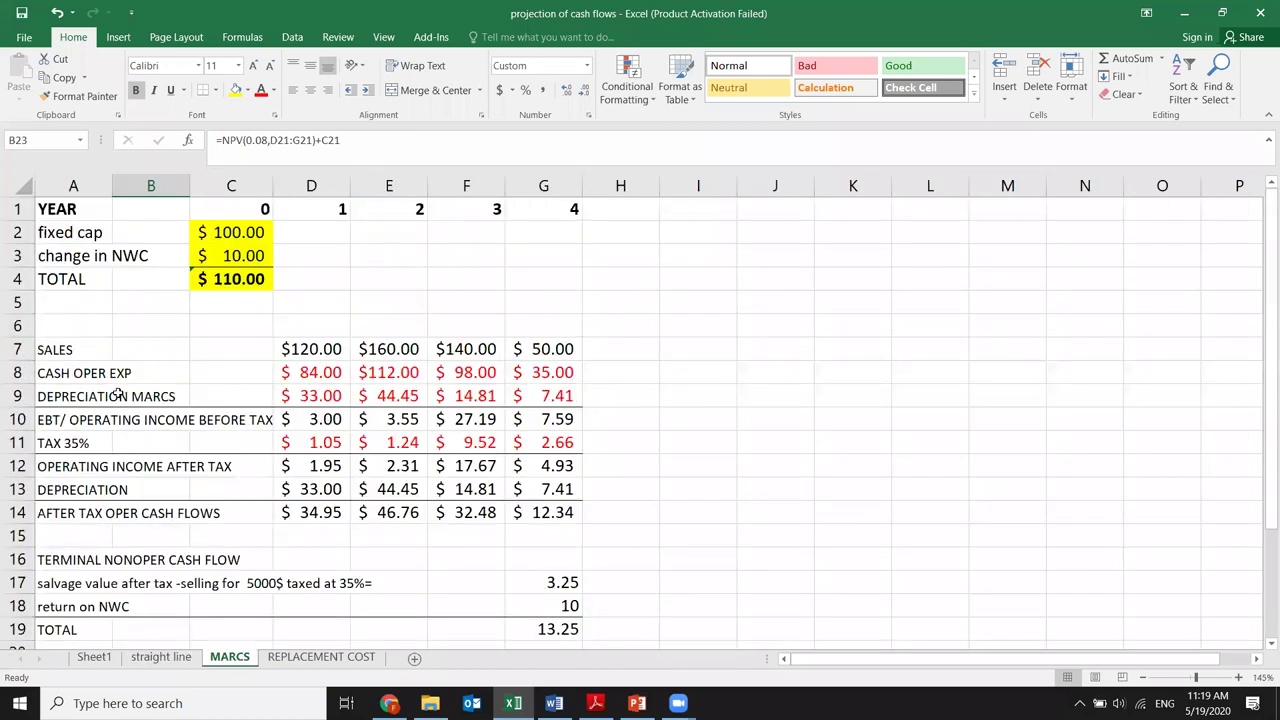
scroll(416, 395, "down", 3)
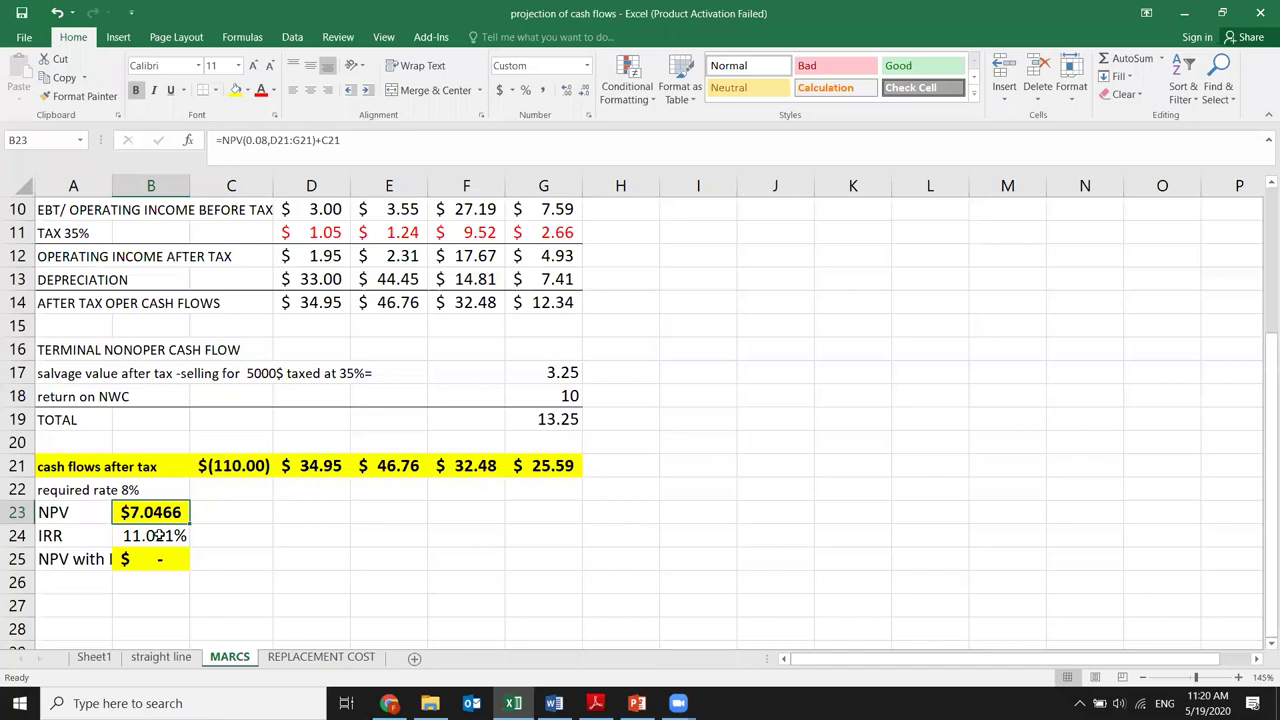
left_click(155, 658)
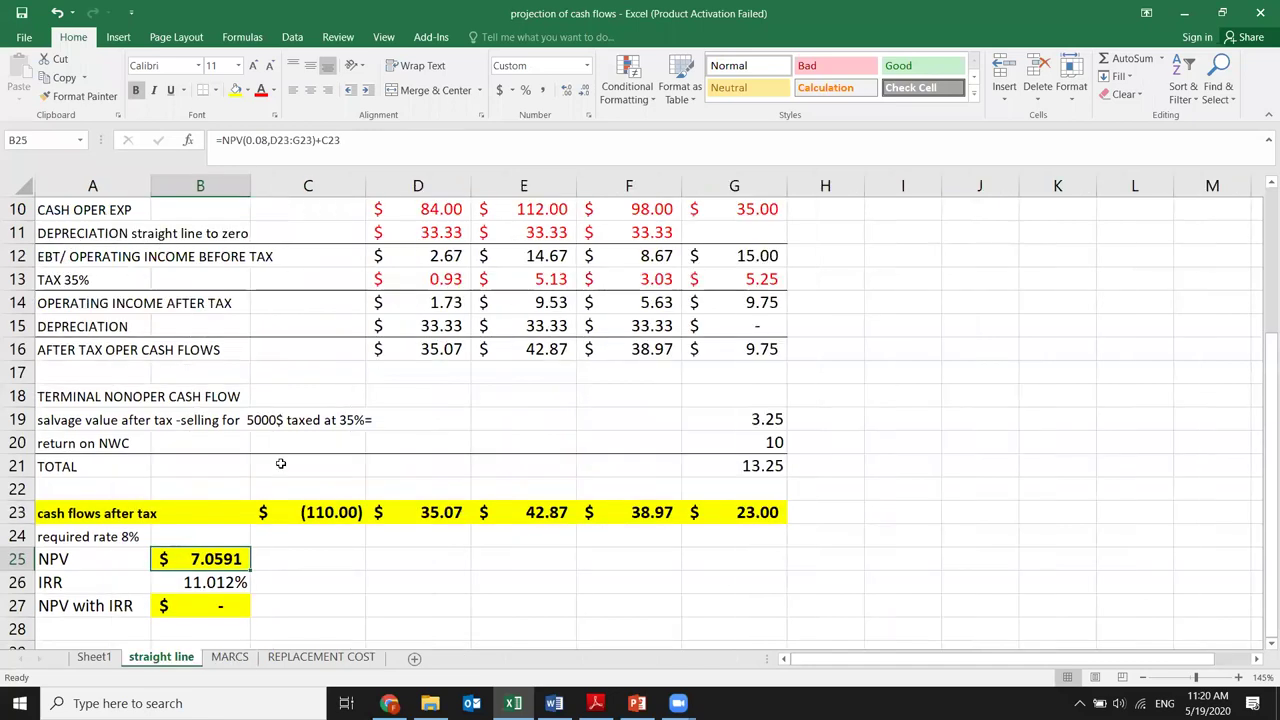
left_click(229, 657)
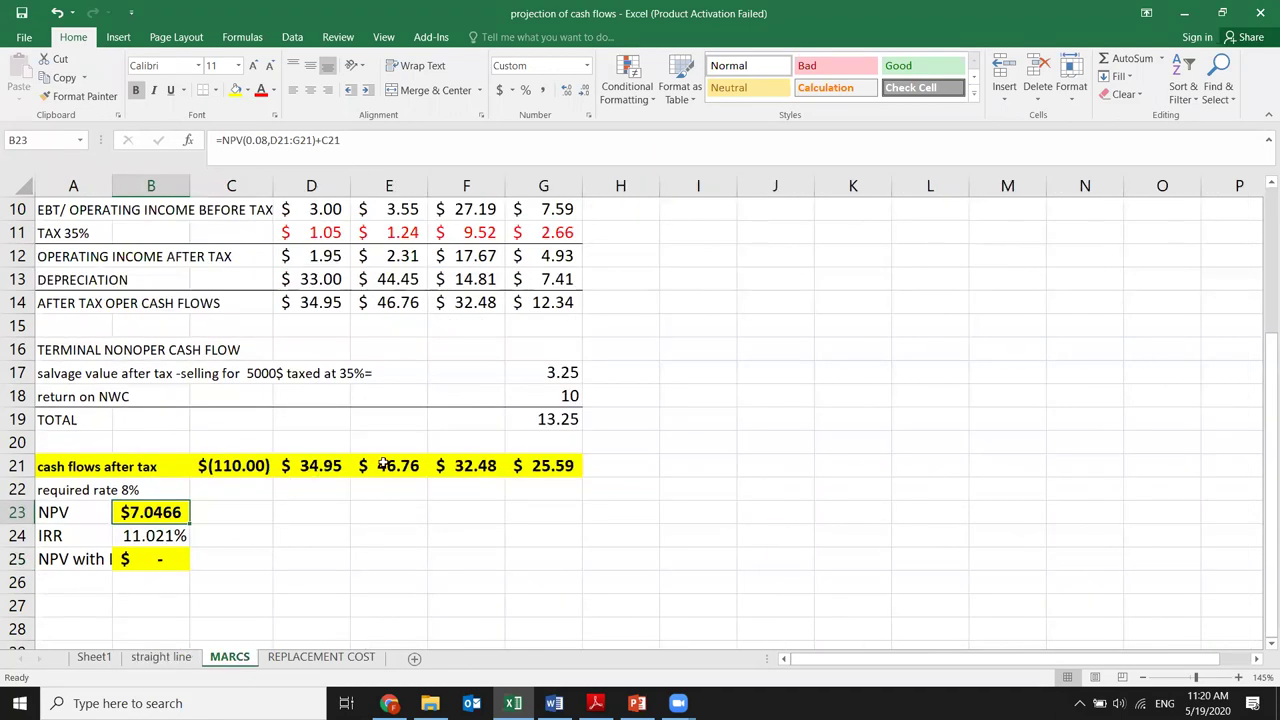
mouse_move(387, 467)
left_mouse_down()
mouse_move(430, 465)
mouse_move(410, 470)
left_mouse_up()
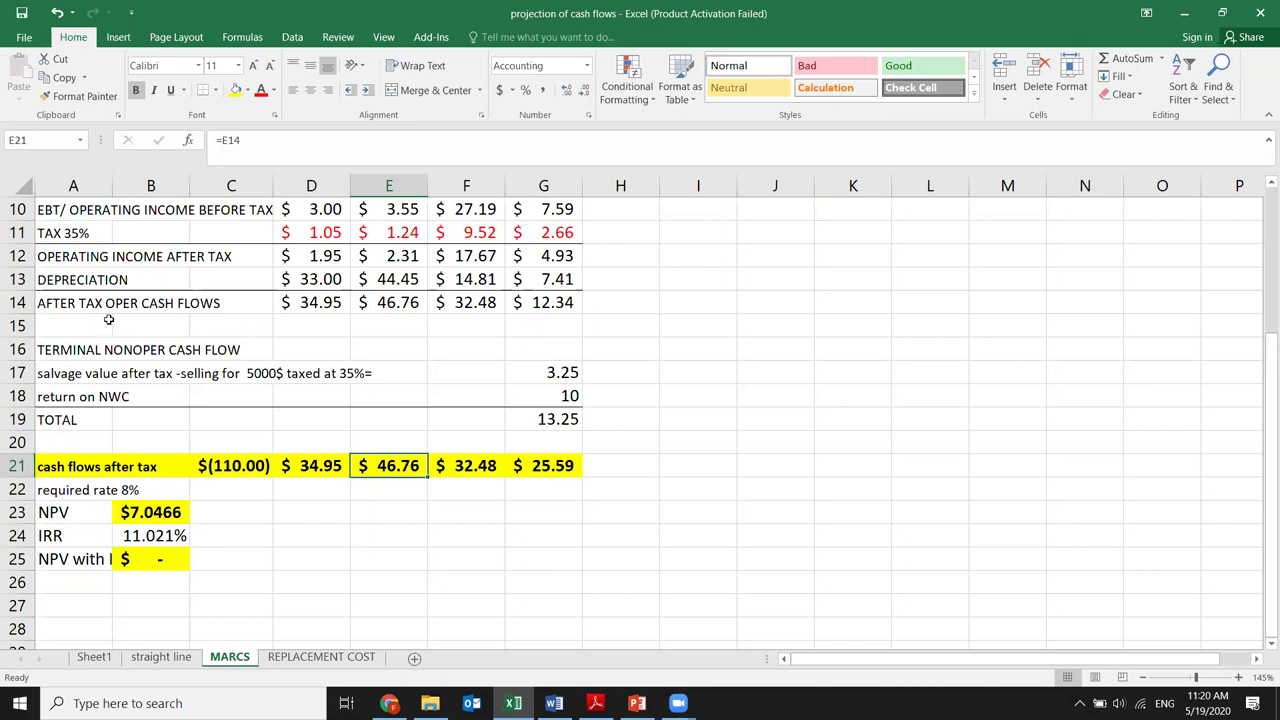
Step: Review the MARCS depreciation row and compare the resulting NPV repeatedly with the one on the straight line sheet
scroll(108, 318, "up", 1)
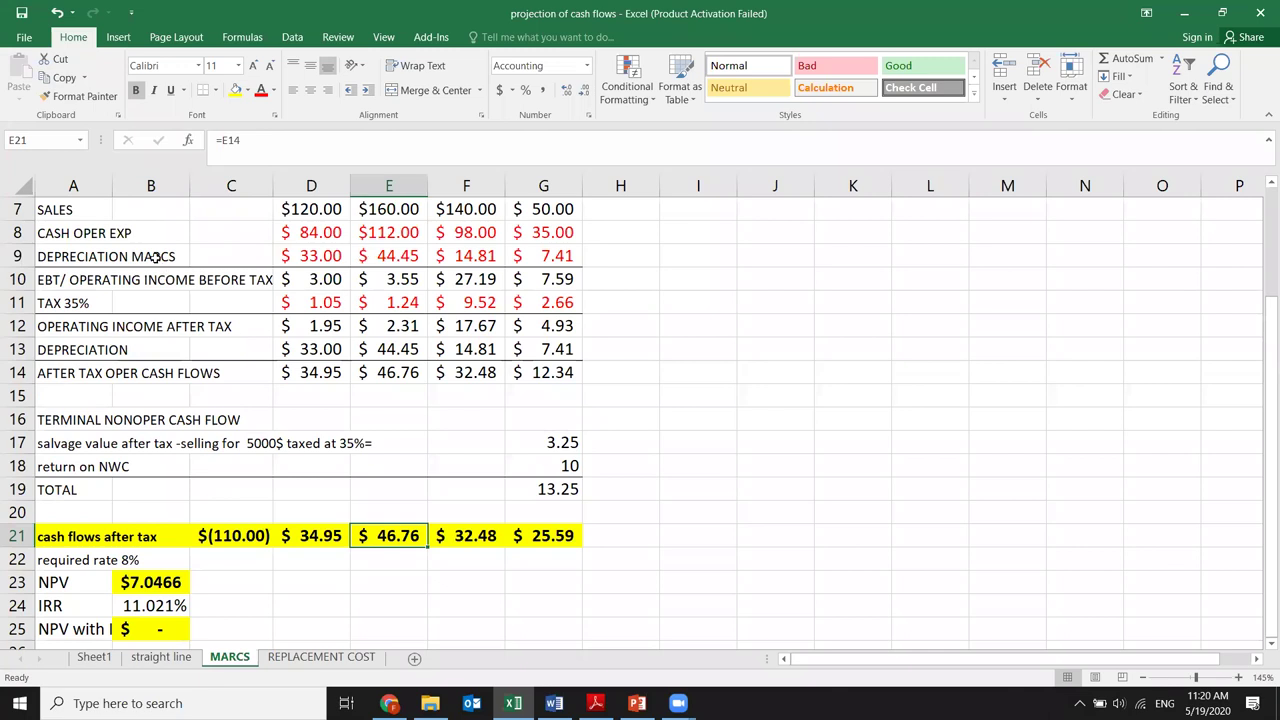
left_click(65, 257)
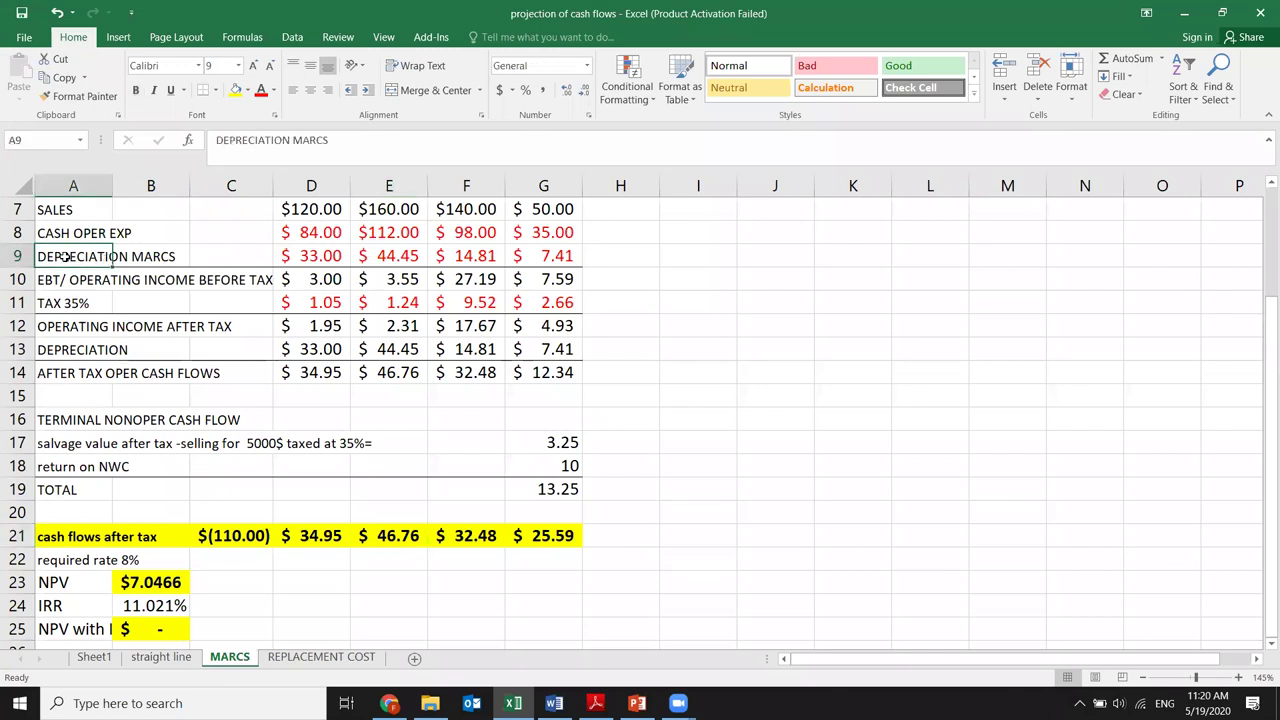
left_click(160, 657)
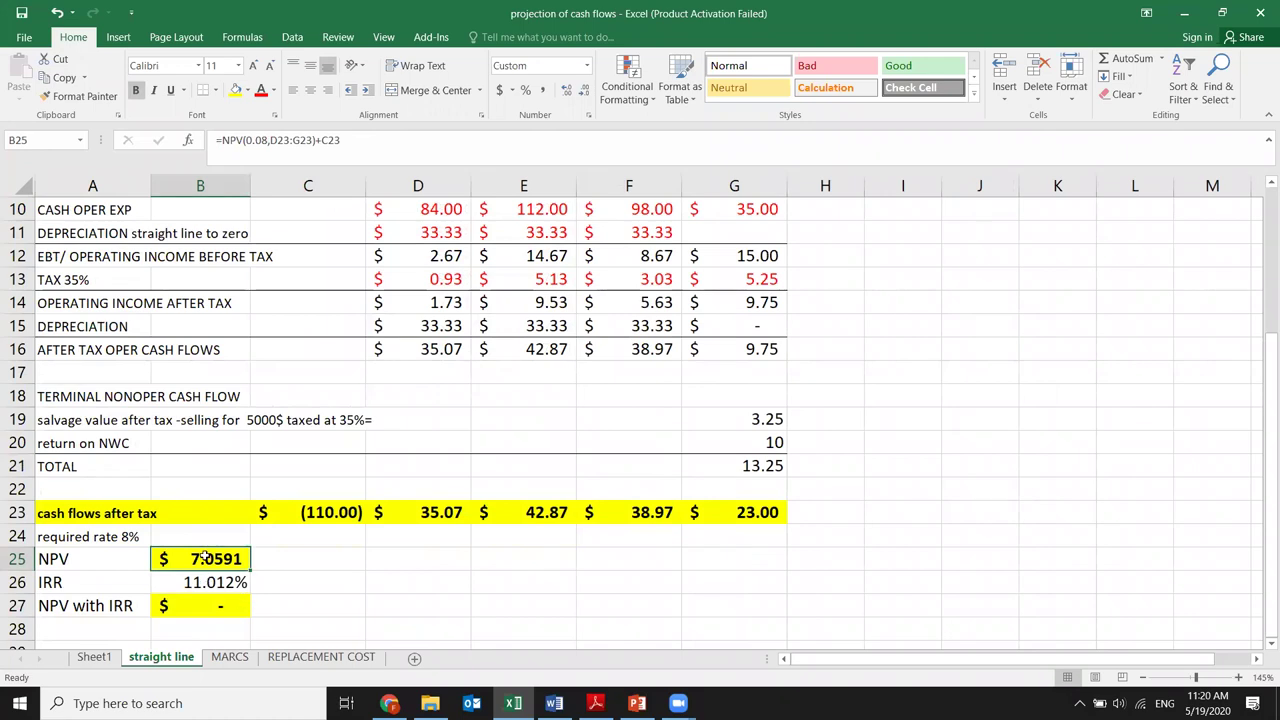
left_click(229, 660)
left_click(166, 658)
left_click(229, 658)
left_click(172, 658)
left_click(232, 660)
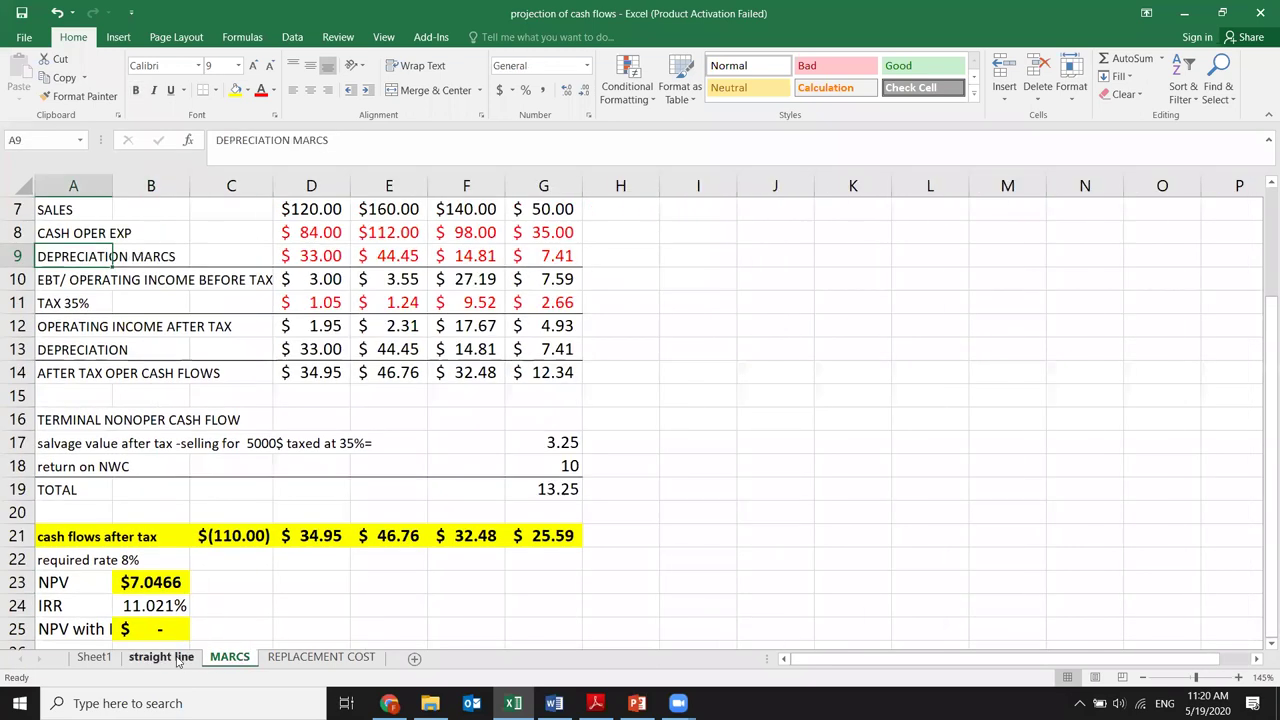
left_click(185, 659)
left_click(229, 659)
left_click(170, 659)
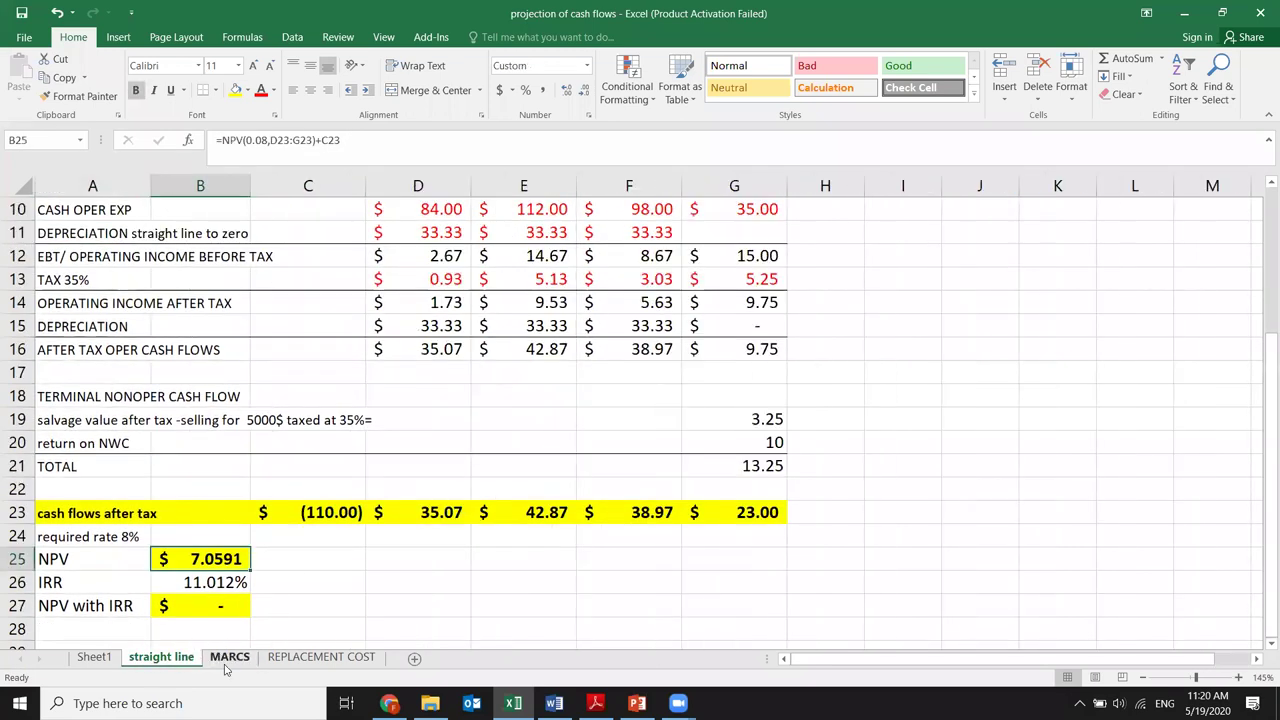
left_click(229, 659)
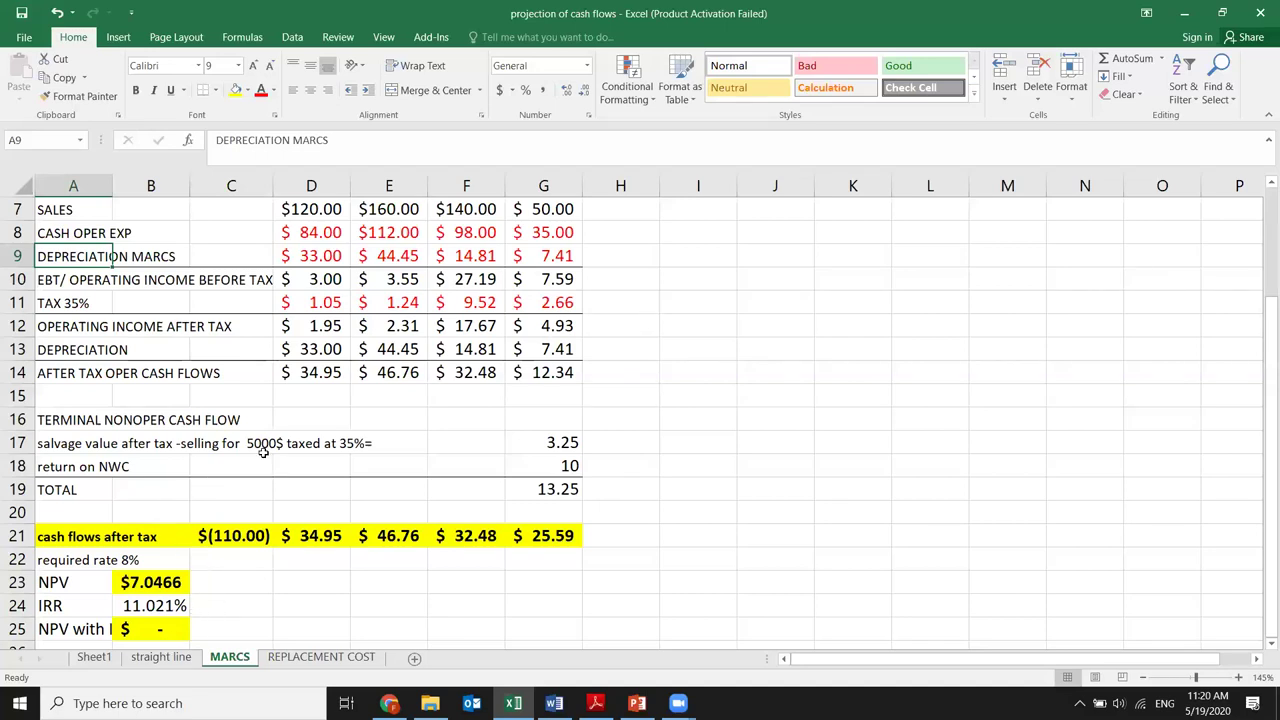
Step: Examine how the yearly sales in row 9 are laid out on Sheet1 and on the straight line sheet
scroll(262, 452, "up", 2)
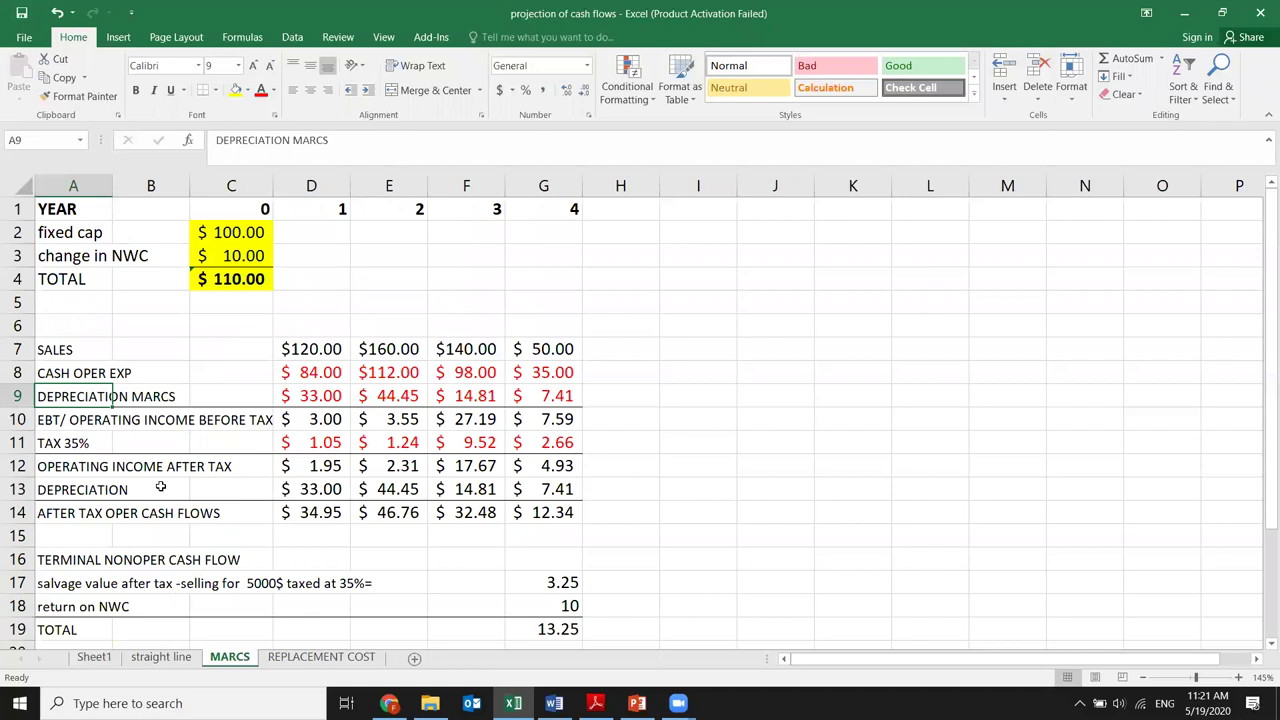
left_click(160, 657)
scroll(165, 570, "up", 3)
scroll(165, 570, "down", 2)
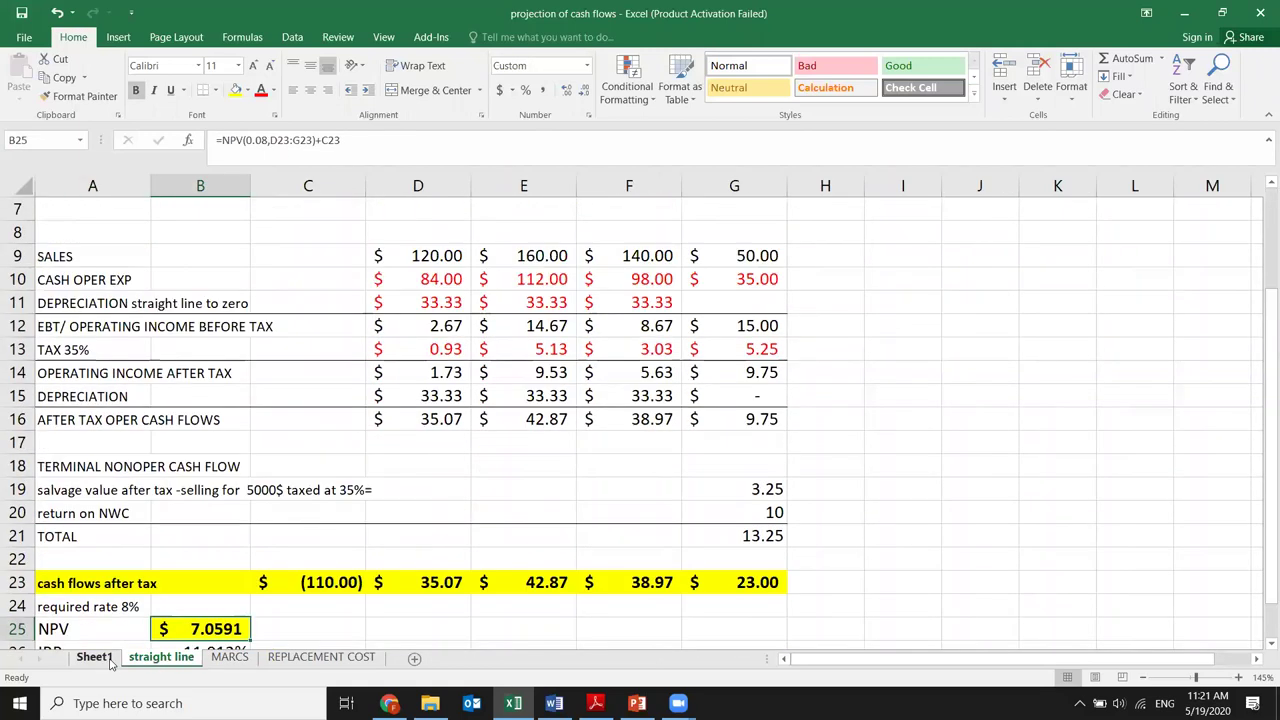
left_click(94, 657)
scroll(412, 373, "up", 3)
left_click_drag(447, 370, 843, 370)
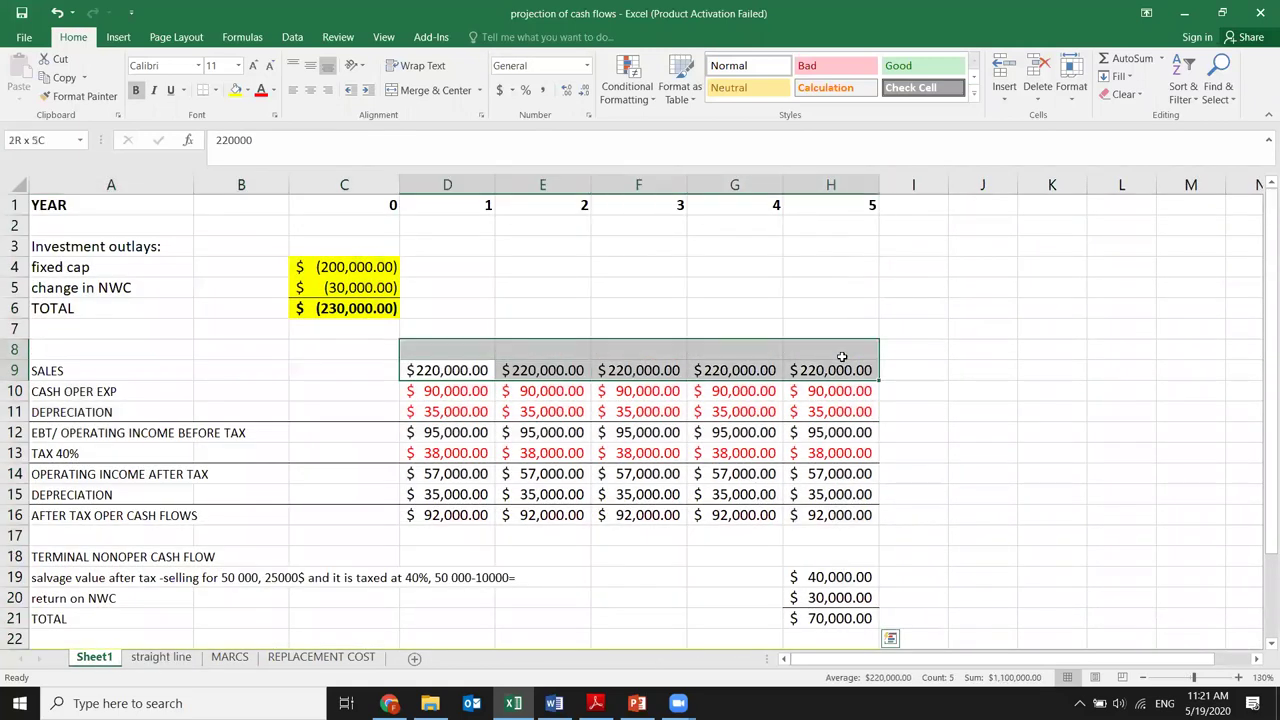
left_click(160, 657)
left_click_drag(443, 250, 750, 258)
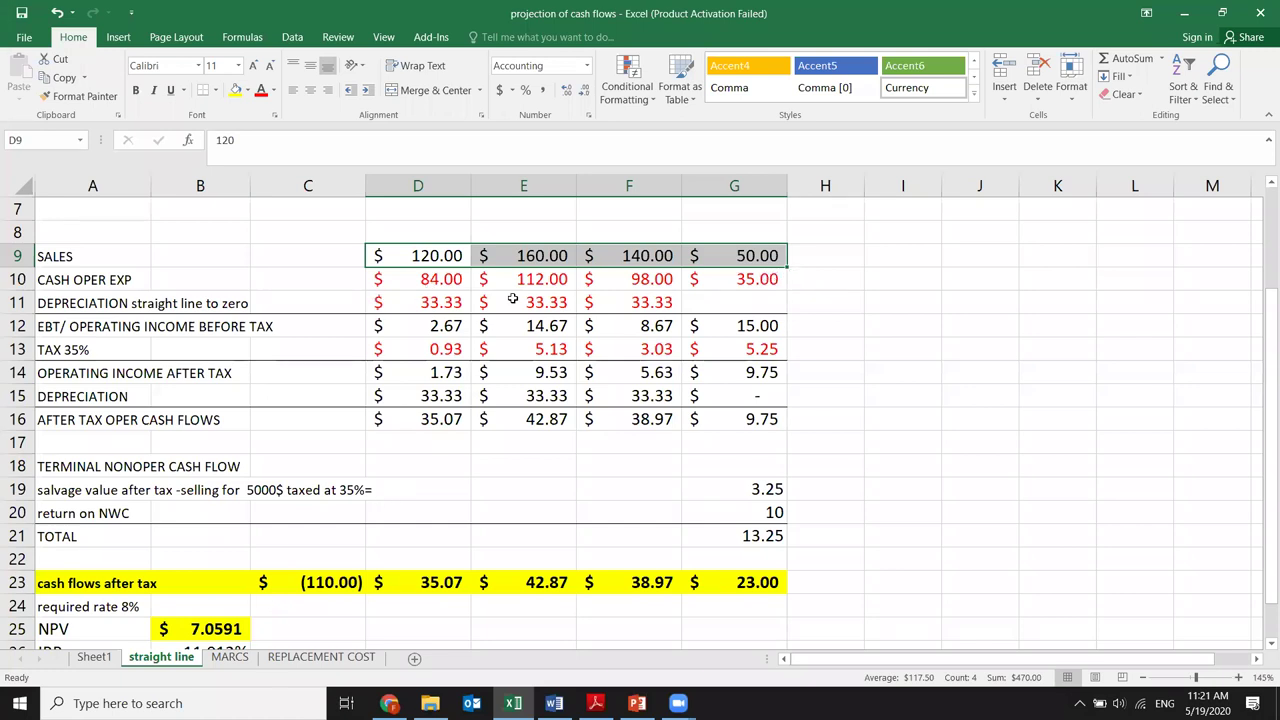
Step: Clear the yearly projection in D9:M16 and the initial outlay in B5 on the REPLACEMENT COST sheet
left_click(310, 657)
left_click_drag(385, 326, 1073, 441)
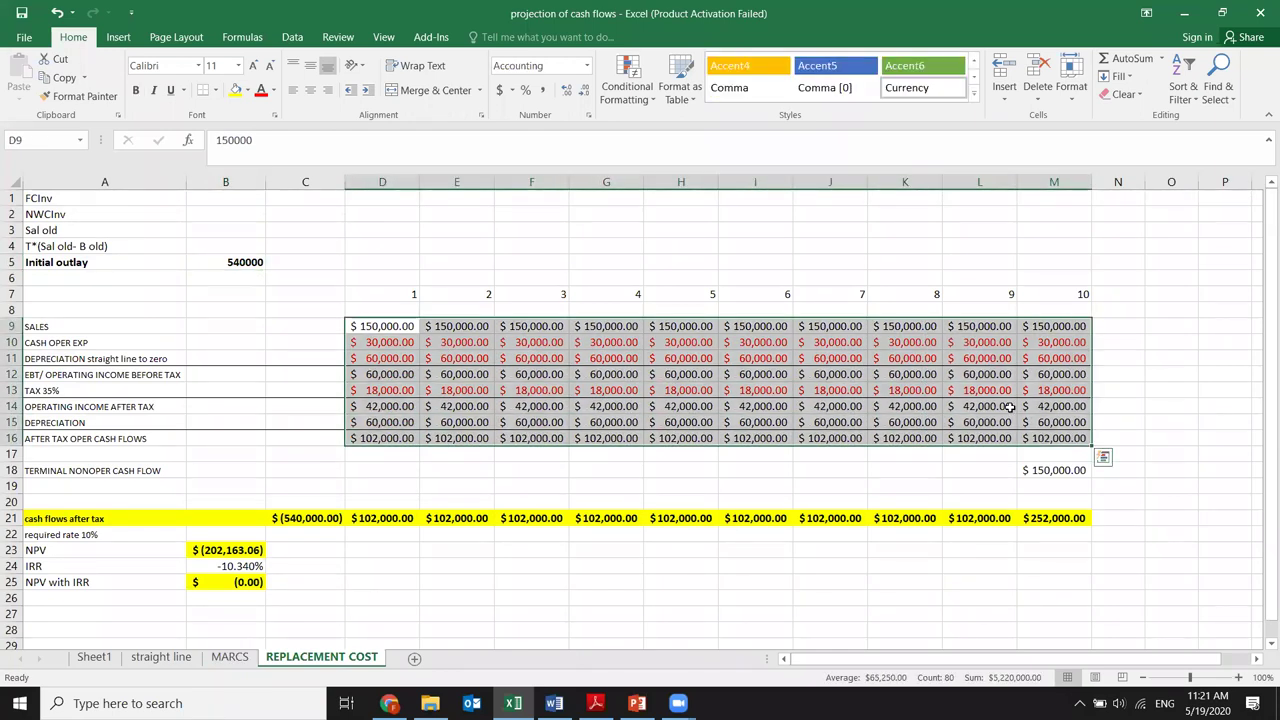
key("Delete")
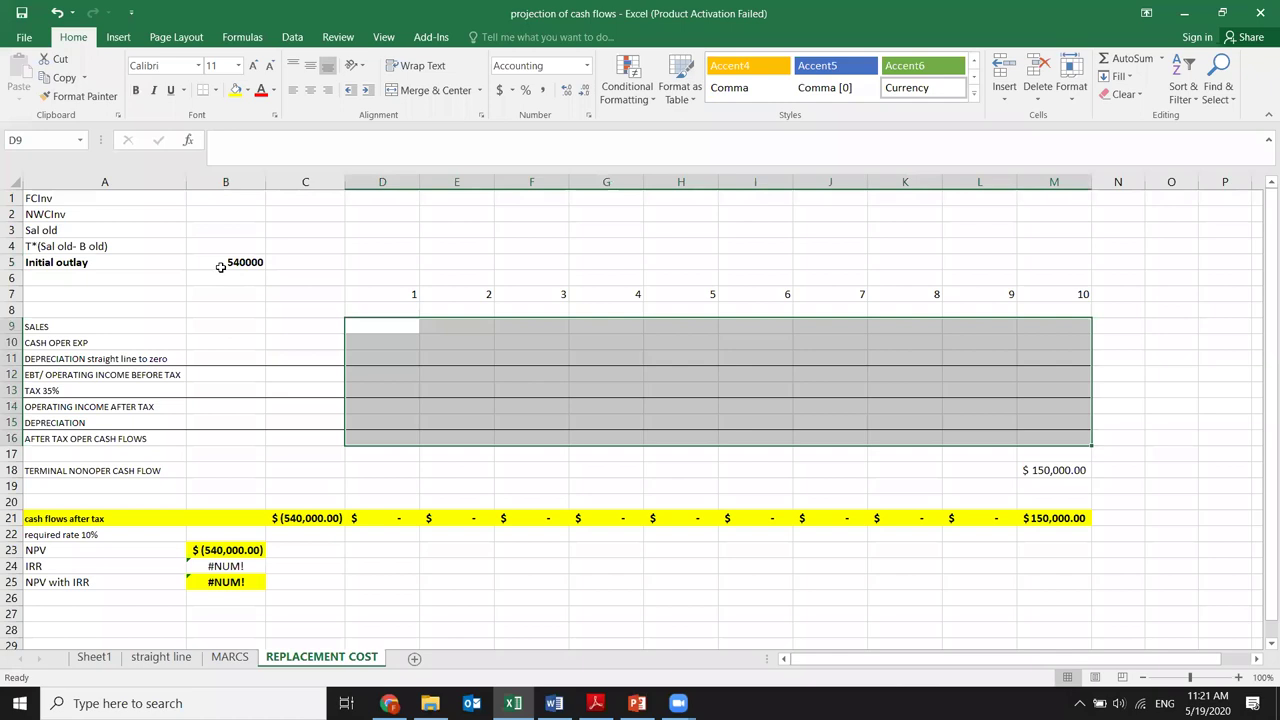
left_click(223, 264)
key("Delete")
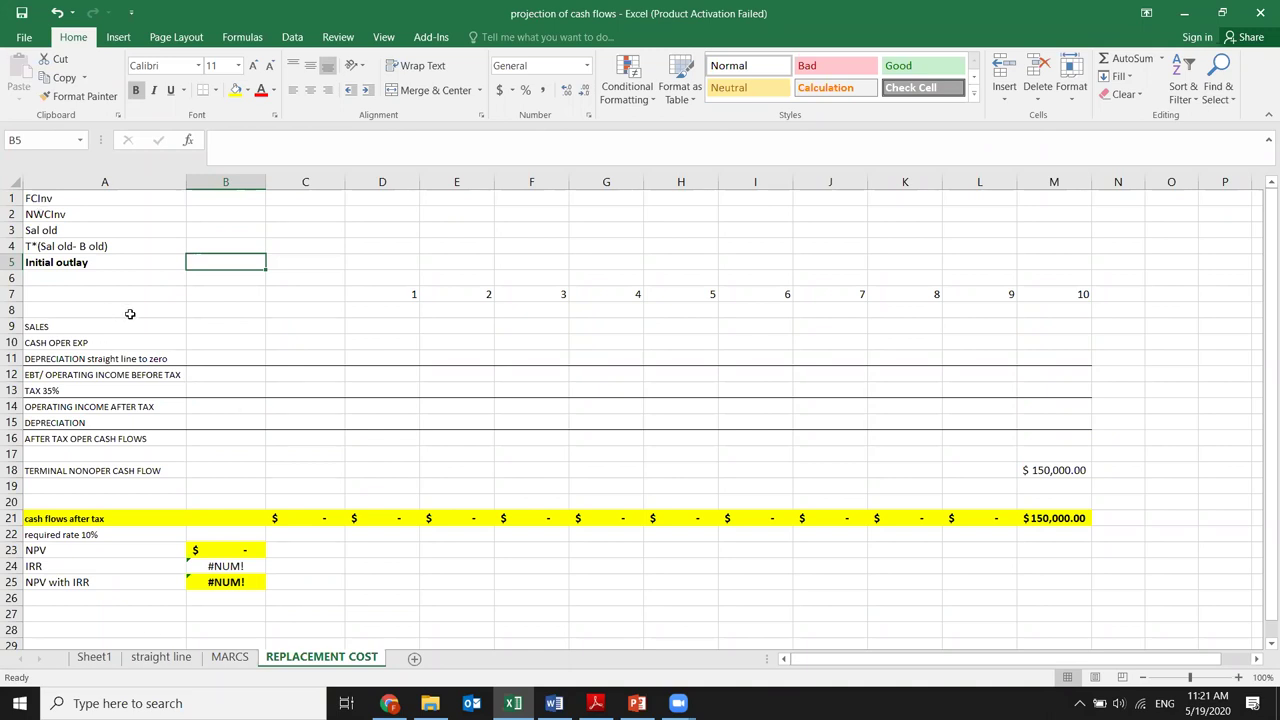
Step: Switch to the CAPITAL BUDGETING presentation in PowerPoint and bring up slide 43 on replacement project analysis
left_click(637, 703)
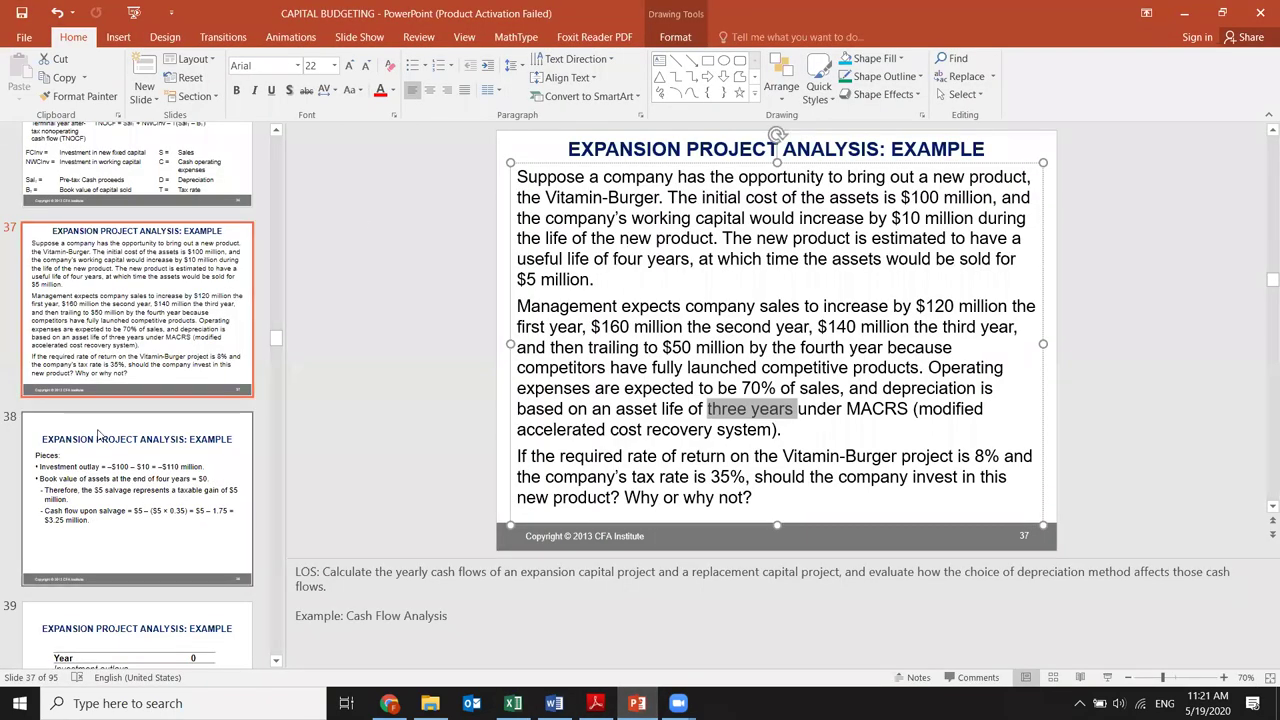
scroll(105, 437, "down", 3)
scroll(111, 439, "down", 8)
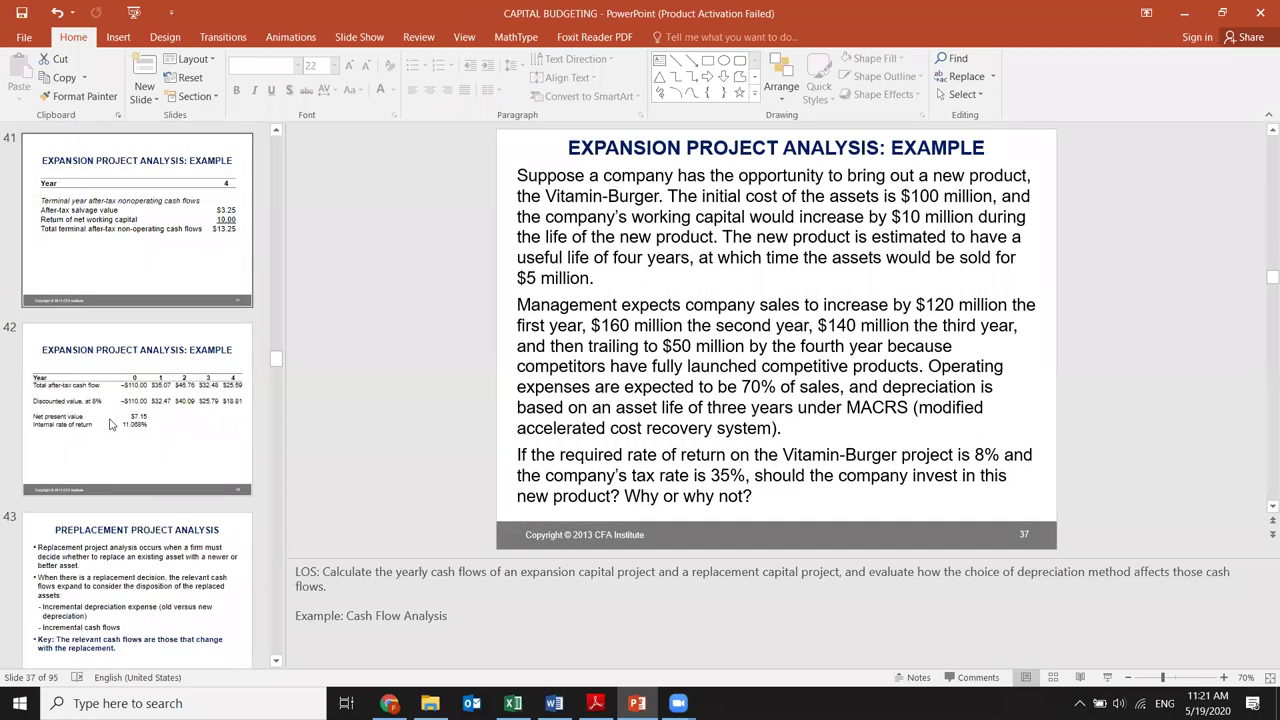
left_click(114, 352)
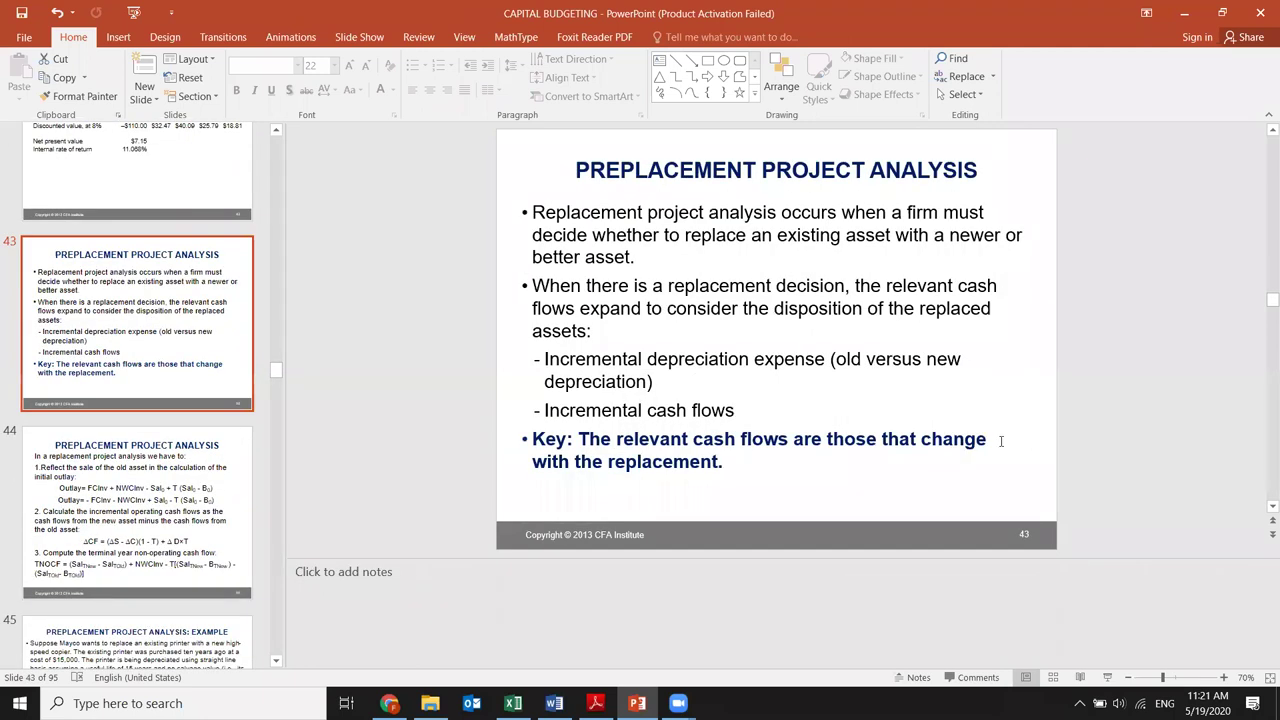